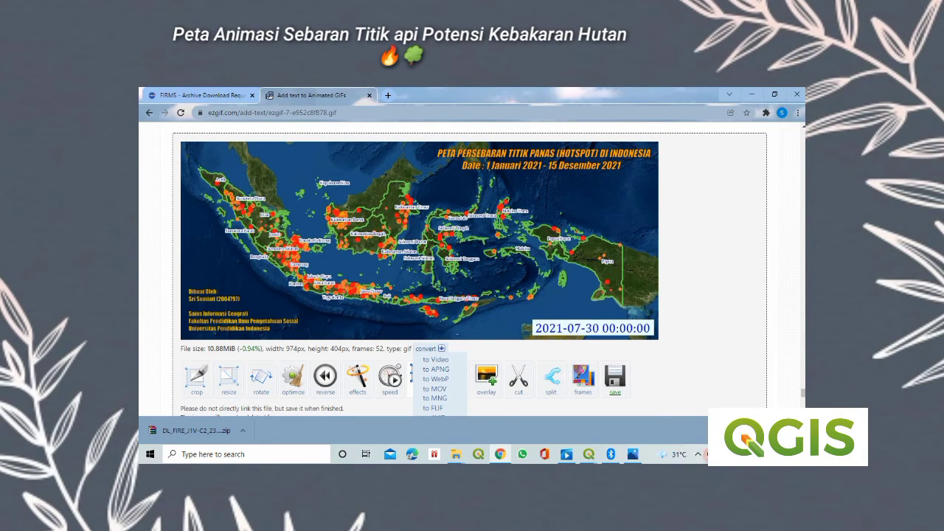
- Open Google Chrome with the first user profile and maximize the browser window
left_click(700, 457)
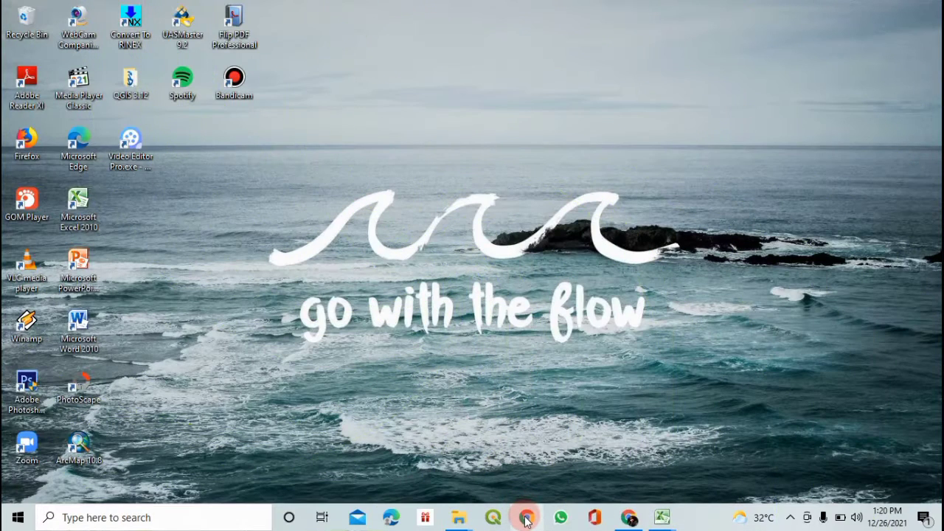
left_click(527, 518)
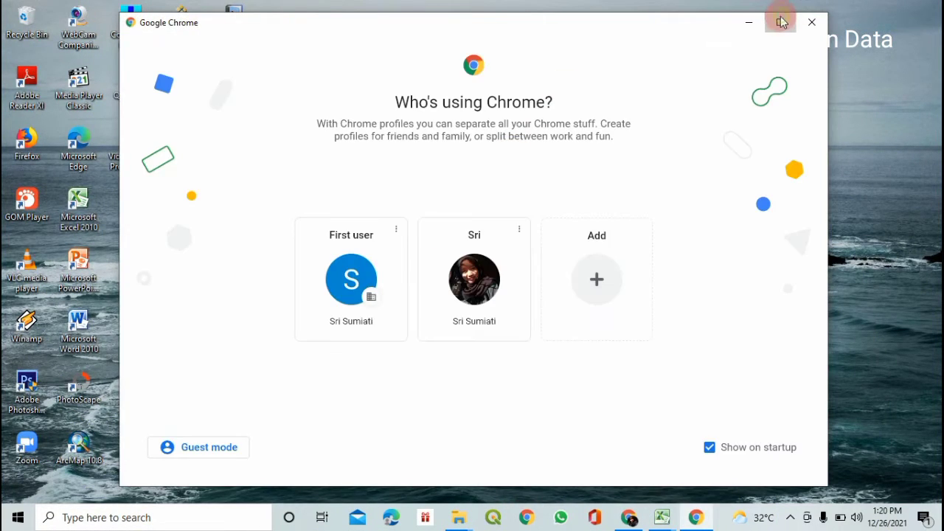
left_click(781, 22)
left_click(398, 267)
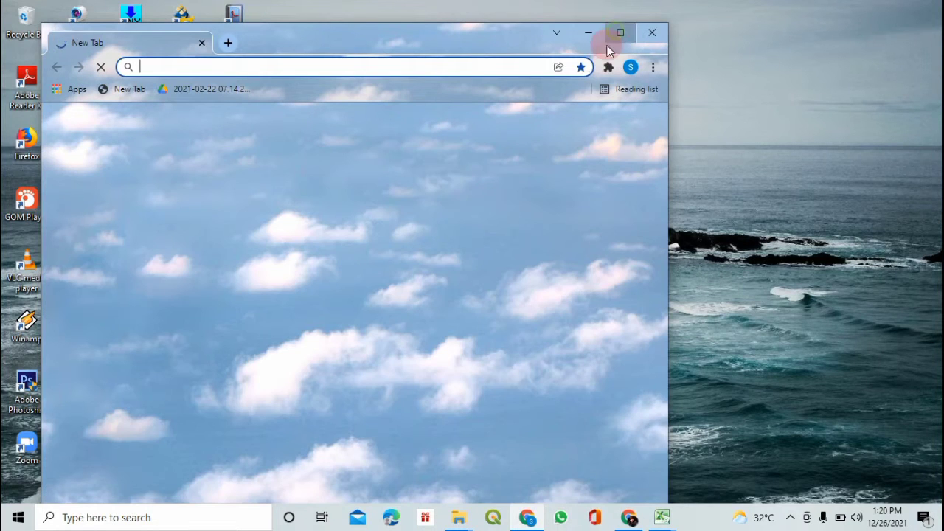
double_click(609, 50)
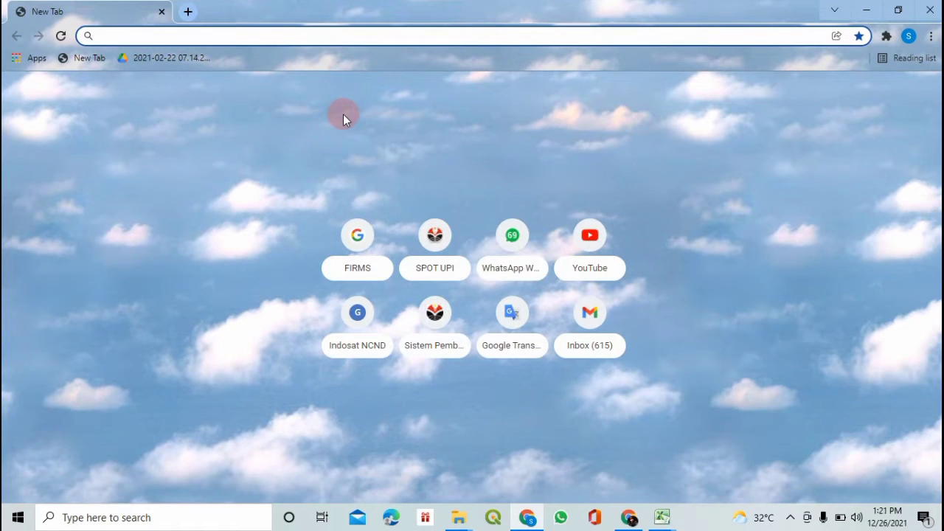
- Go to the NASA FIRMS website at firms.modaps.eosdis.nasa.gov
type("FIRMS")
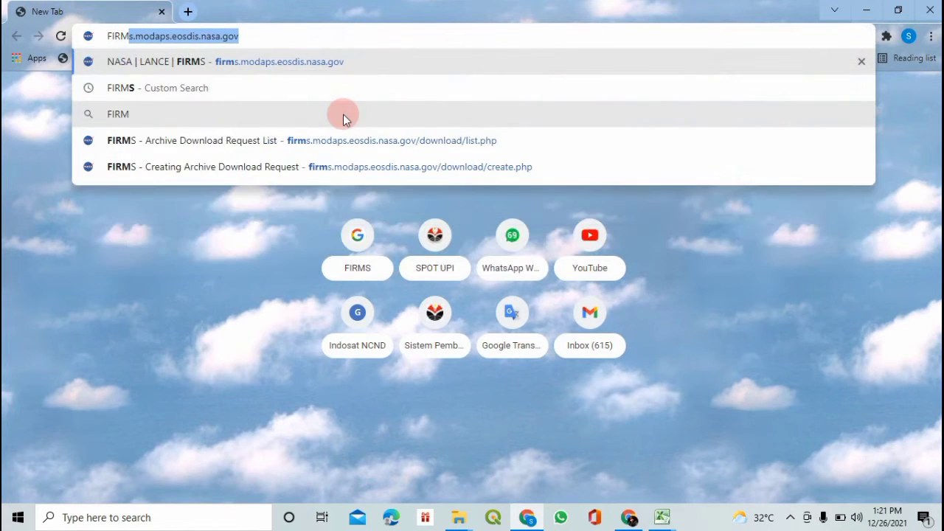
type(".")
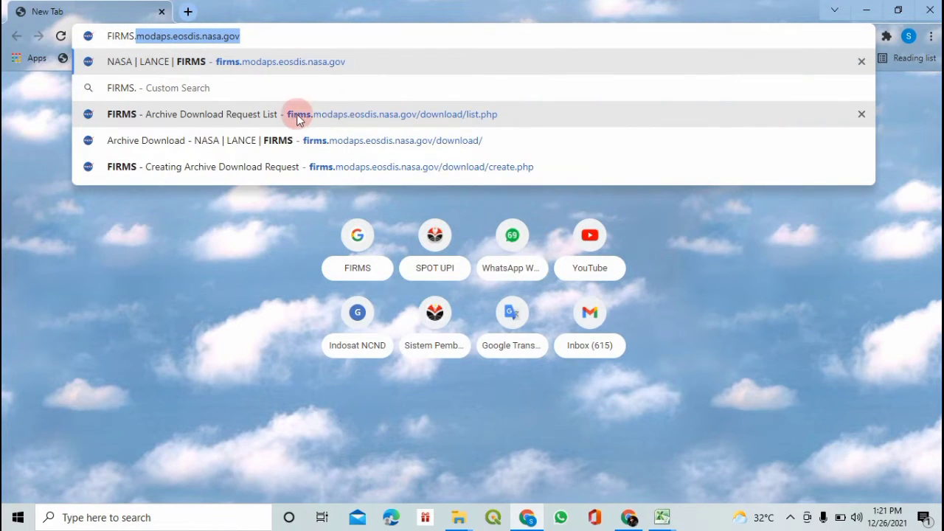
left_click(252, 39)
left_click_drag(252, 39, 88, 36)
left_click(249, 39)
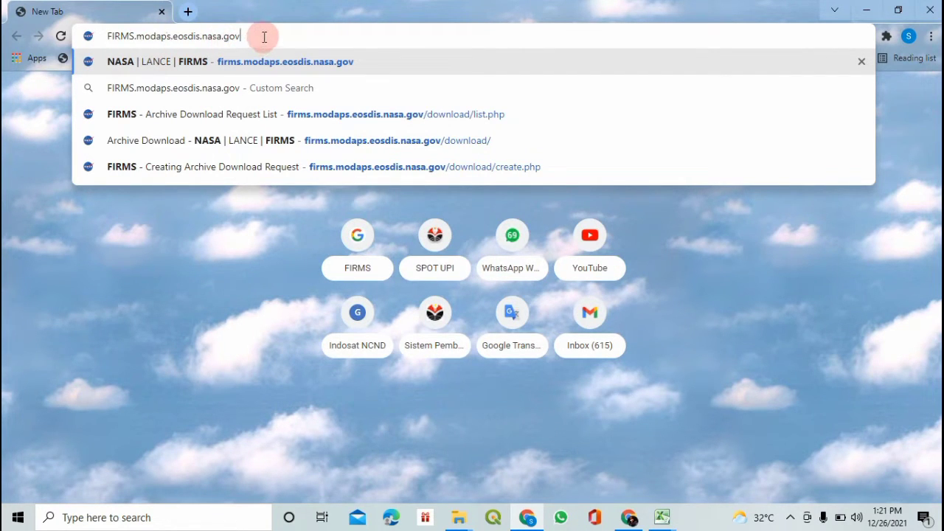
key("Return")
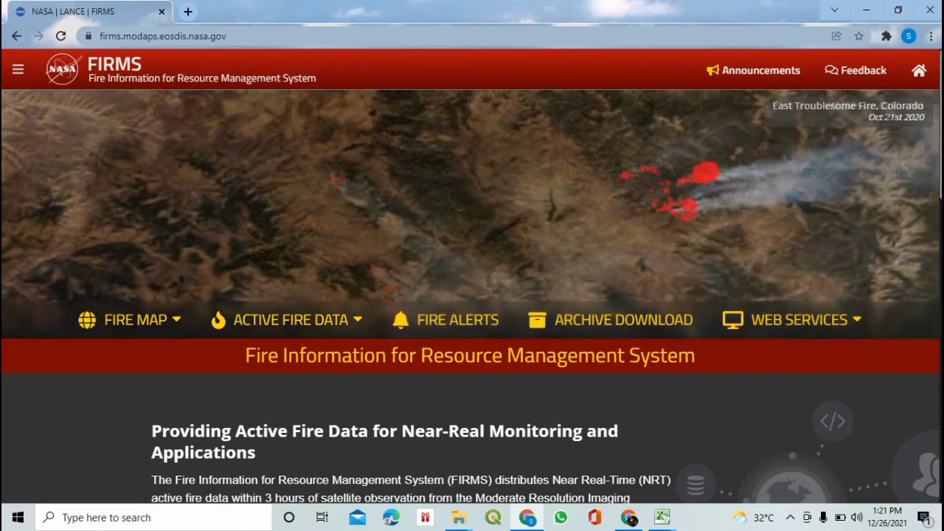
- Look through the FIRMS home page and open the Global fire map
scroll(939, 155, "down", 6)
scroll(929, 379, "down", 5)
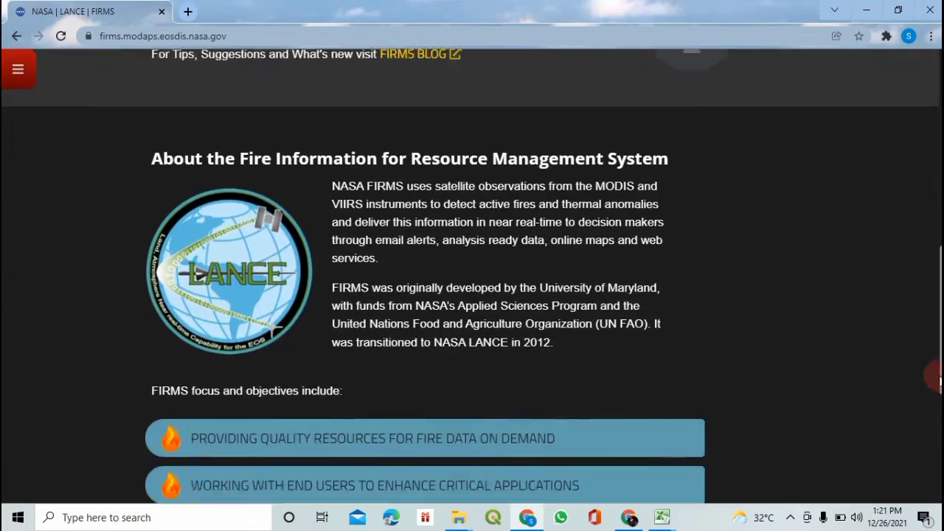
scroll(928, 417, "down", 2)
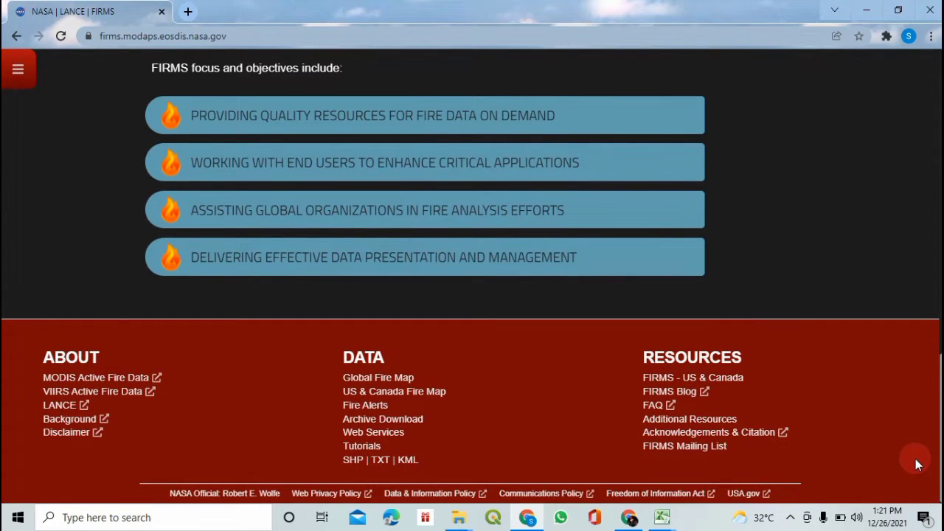
scroll(917, 413, "up", 10)
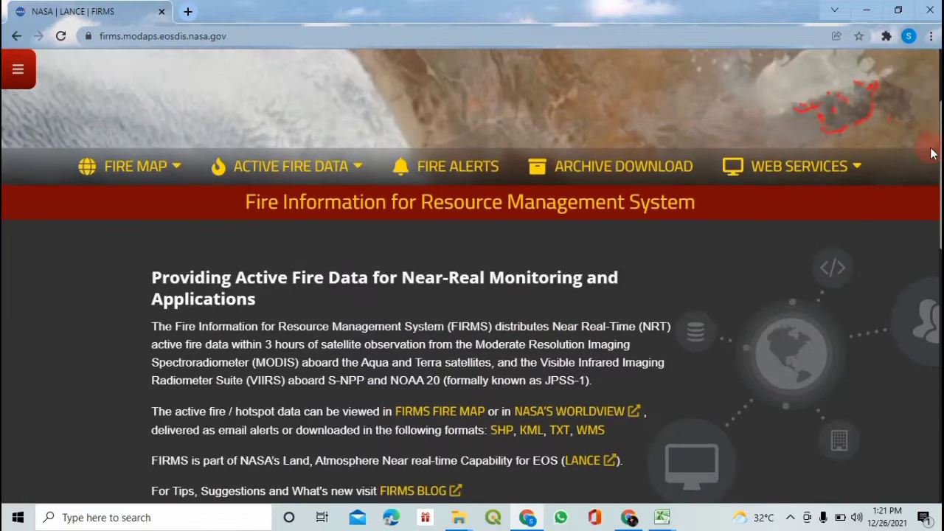
scroll(931, 153, "up", 2)
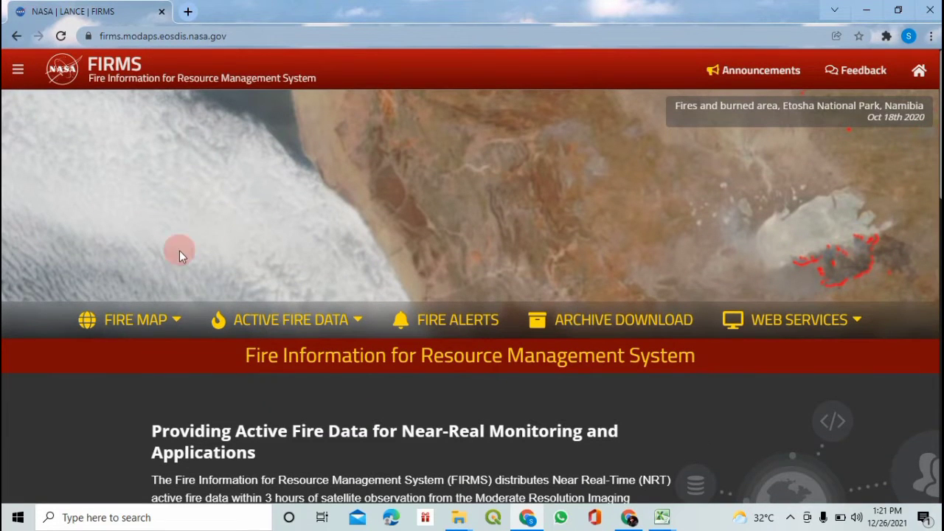
left_click(171, 332)
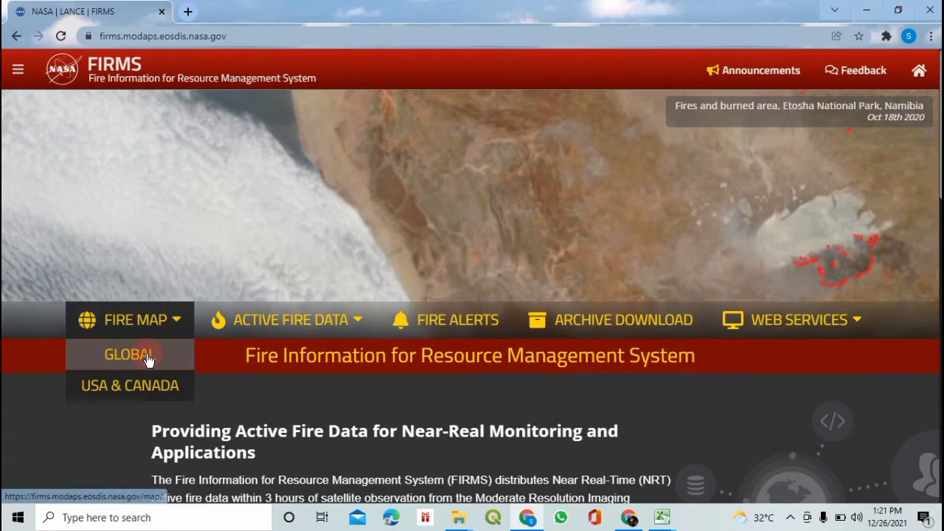
left_click(139, 354)
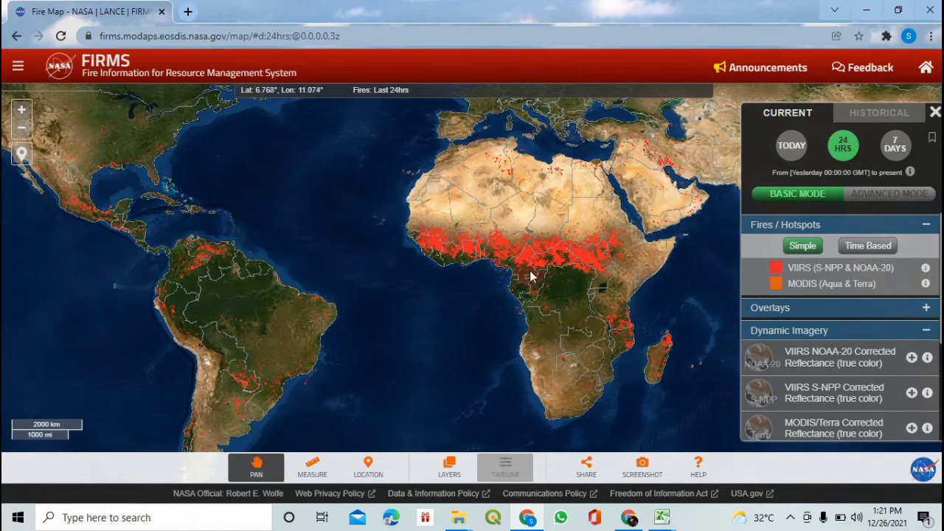
- Examine the hotspots over Indonesia on the global fire map
left_click_drag(547, 324, 222, 367)
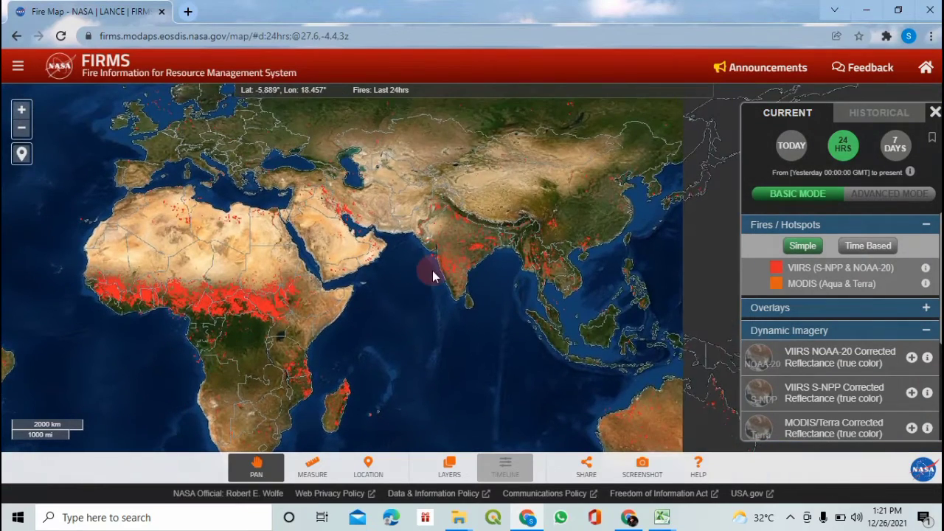
left_click_drag(547, 359, 234, 319)
scroll(206, 303, "up", 3)
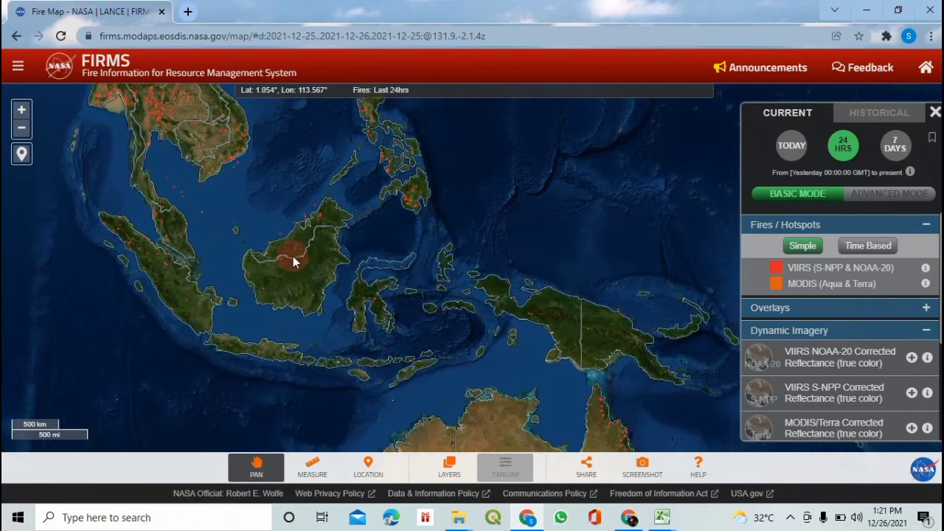
left_click_drag(330, 256, 344, 224)
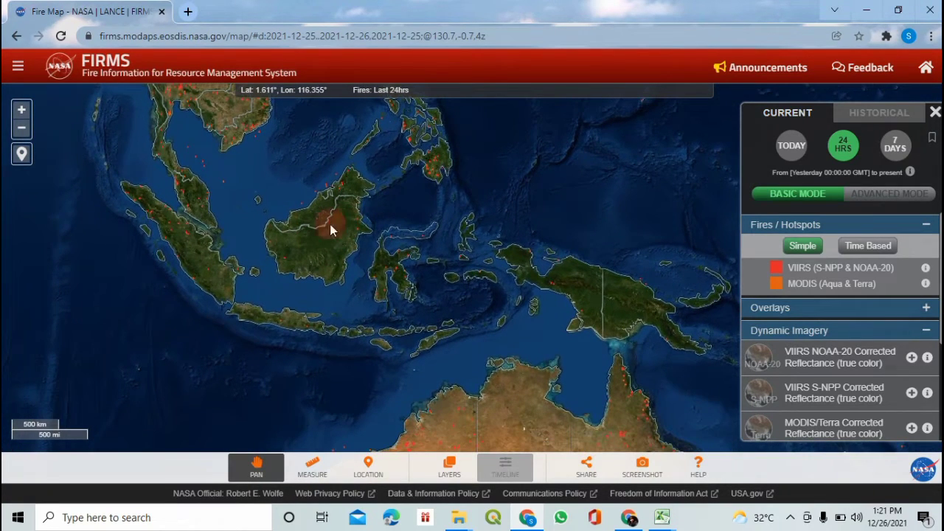
- Go to the FIRMS Archive Download page and create a new download request
left_click(18, 67)
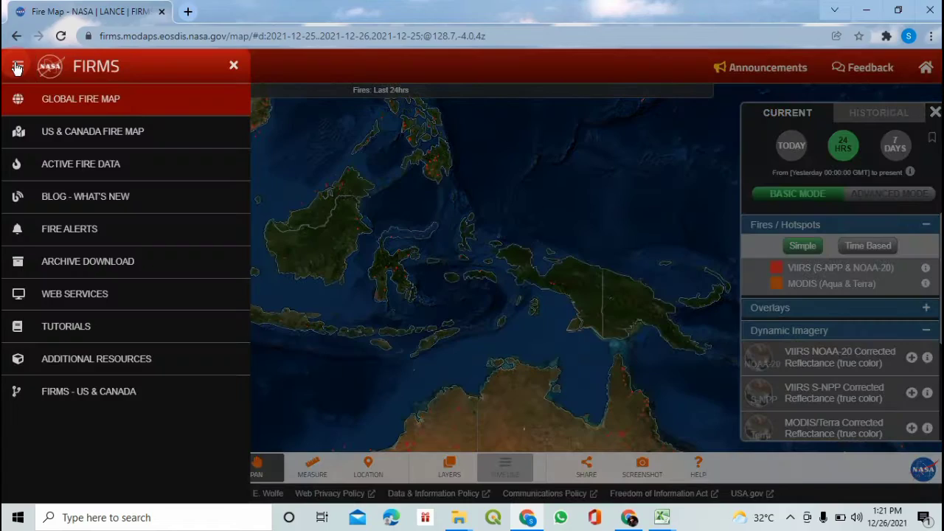
left_click(150, 264)
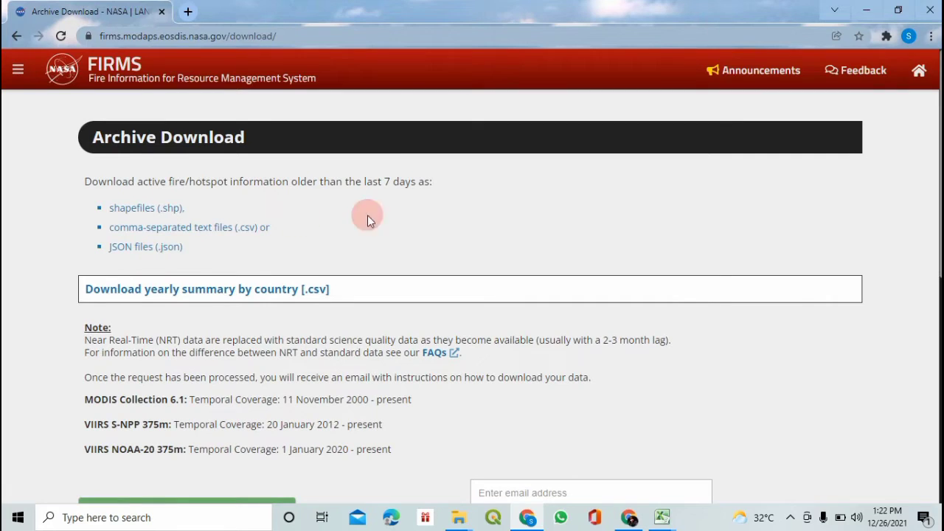
scroll(420, 217, "down", 4)
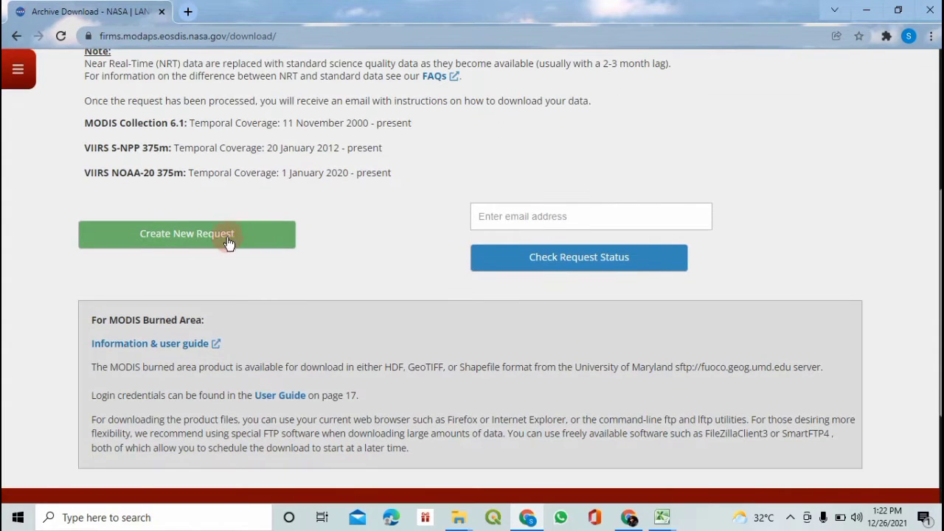
left_click(260, 238)
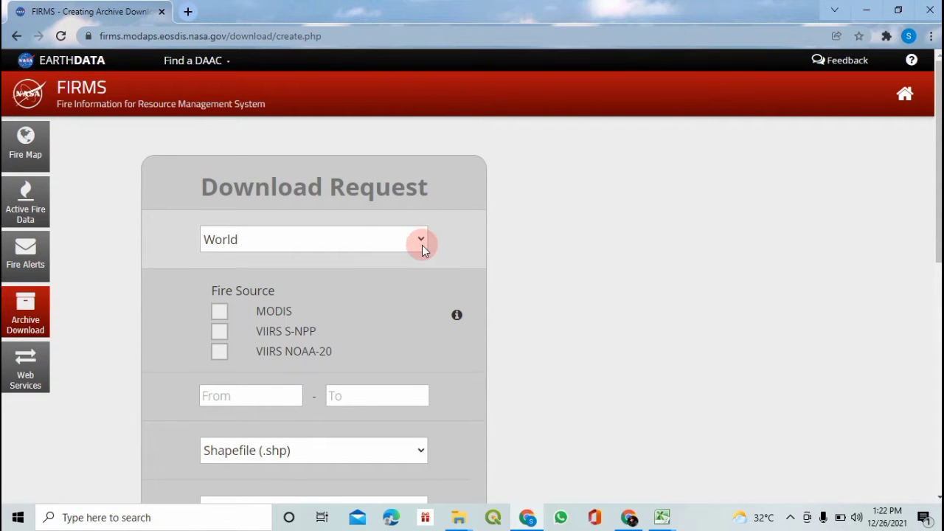
- Set the download request's area to Country and choose Indonesia
scroll(524, 261, "down", 4)
scroll(524, 261, "up", 4)
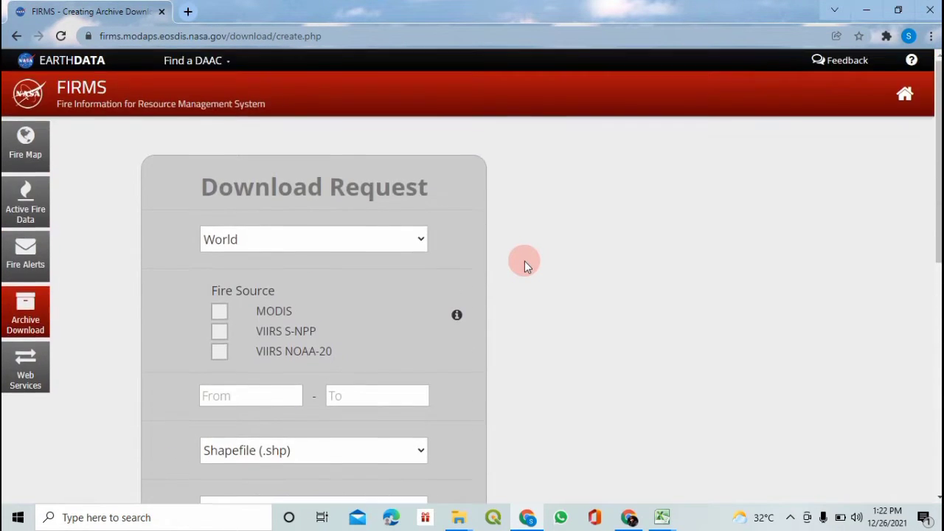
left_click(419, 239)
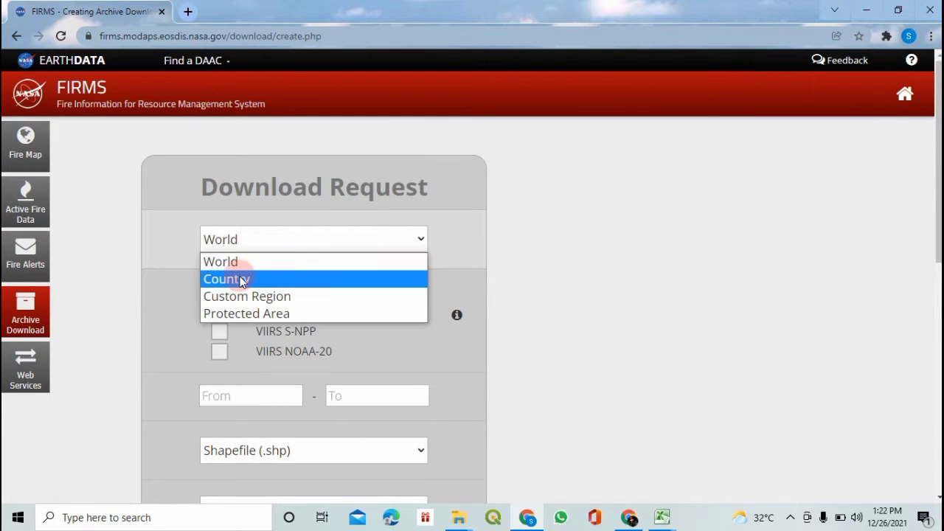
left_click(239, 280)
left_click(419, 275)
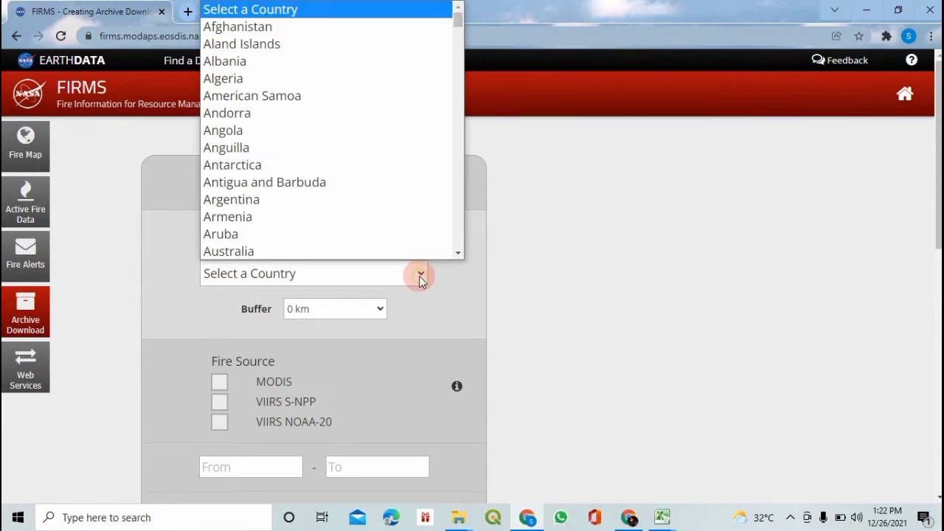
type("indo")
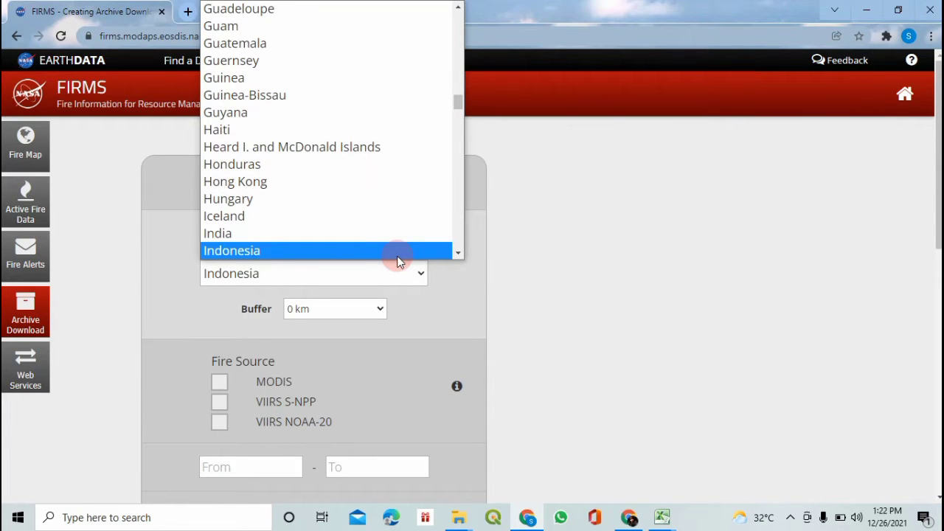
scroll(398, 254, "down", 1)
left_click(232, 218)
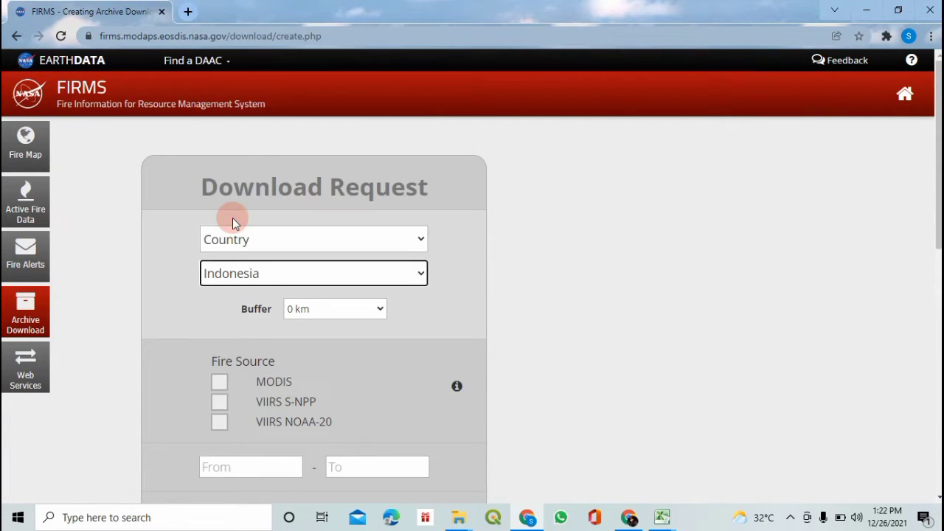
- Set the country buffer to 5 km and select VIIRS NOAA-20 as the fire source
left_click(377, 309)
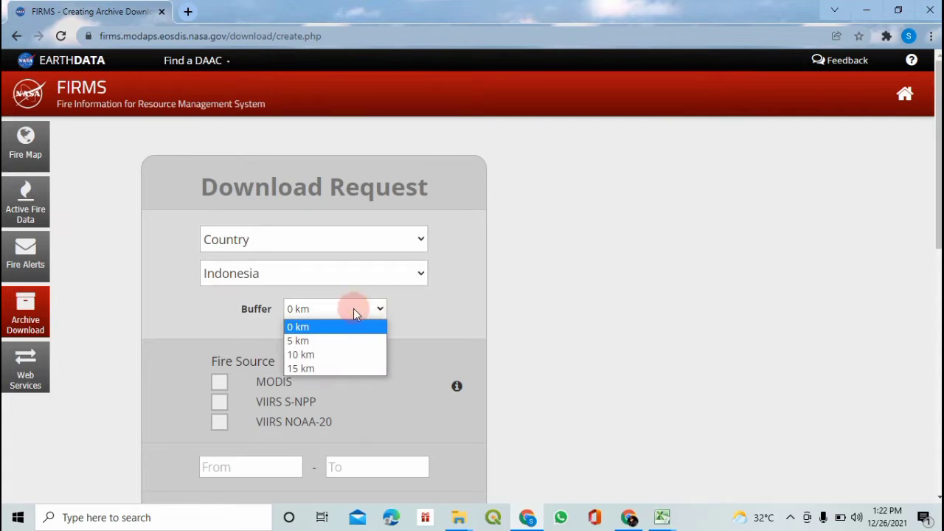
left_click(319, 341)
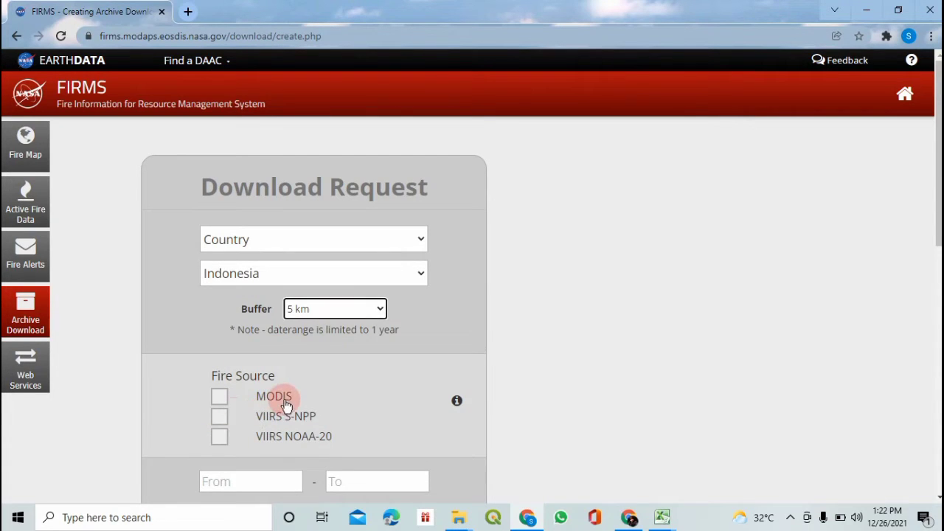
left_click(220, 437)
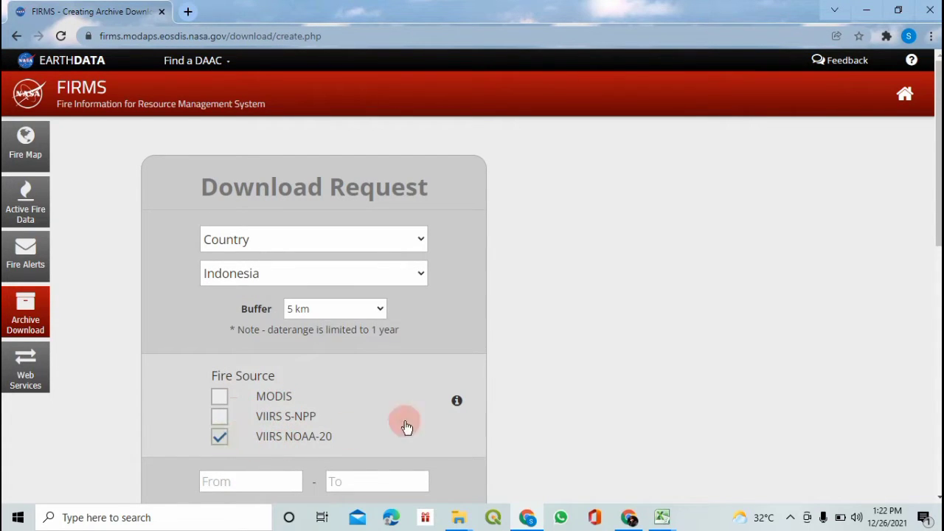
- Set the request's date range from 2021-01-01 to 2021-12-26
scroll(534, 388, "down", 3)
left_click(265, 279)
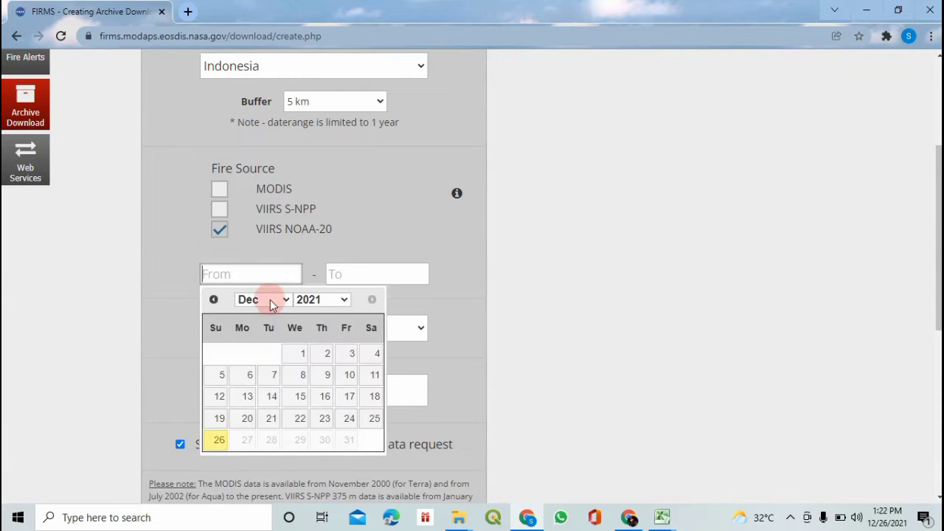
left_click(287, 303)
left_click(279, 312)
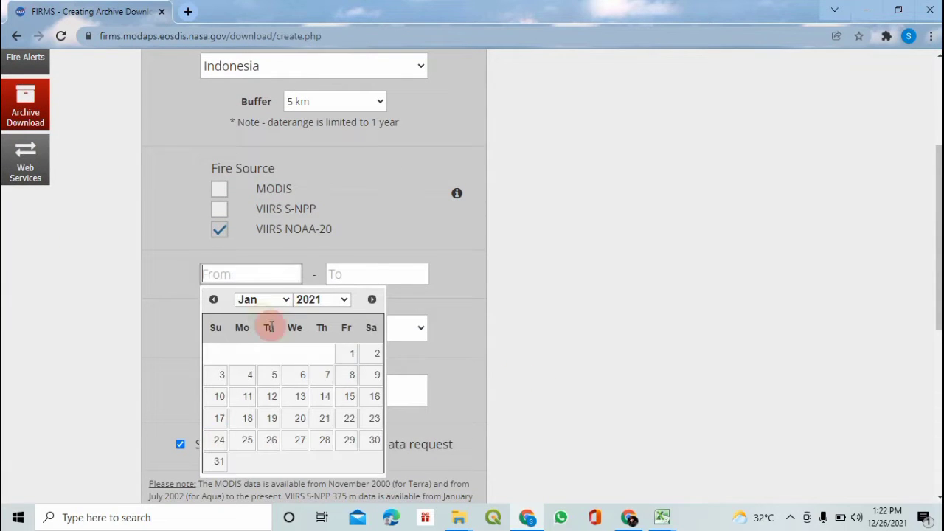
left_click(346, 355)
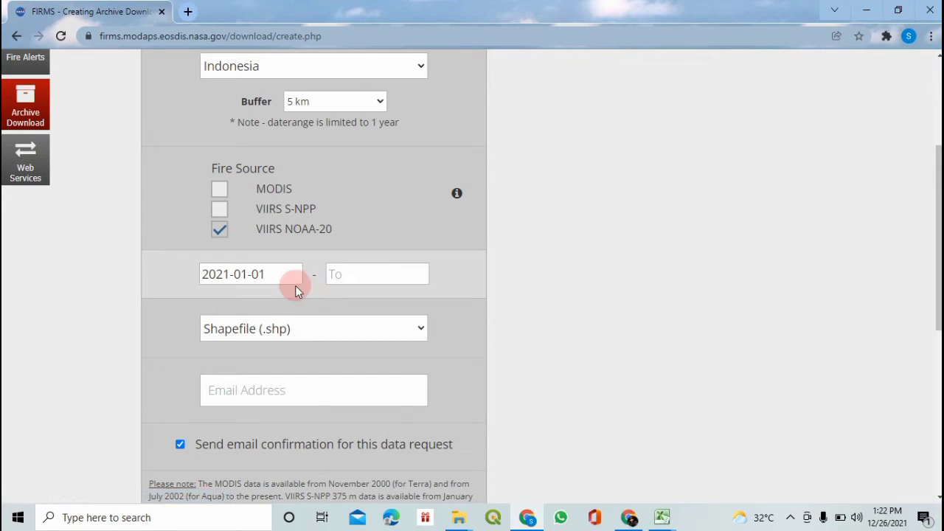
left_click(357, 276)
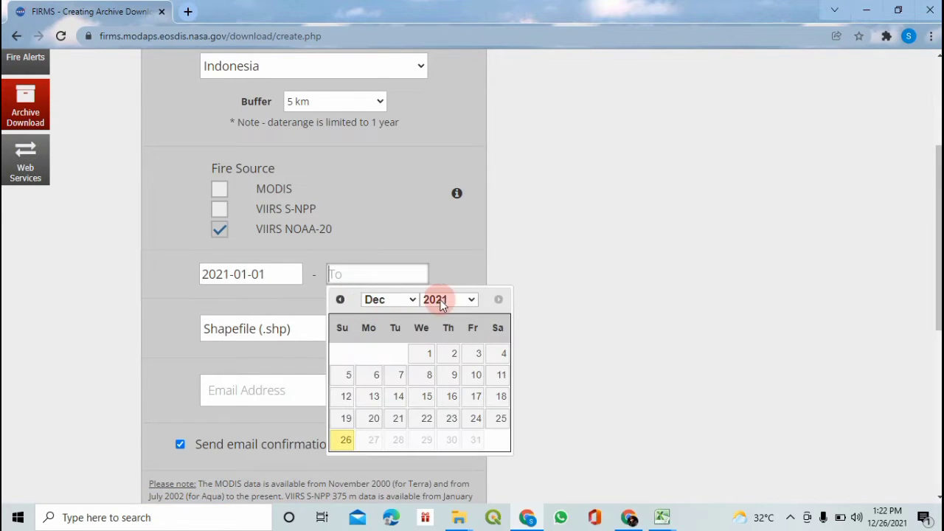
left_click(345, 440)
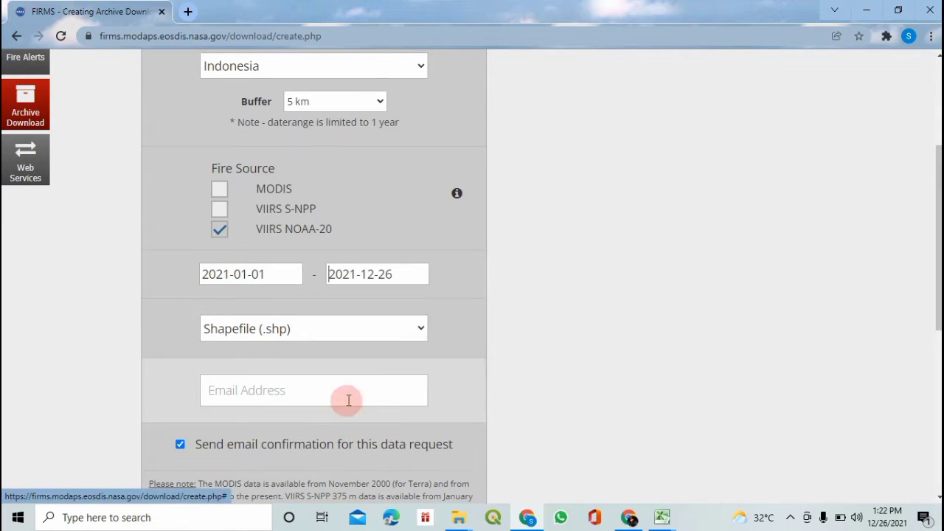
- Set the request's output format to Comma-Separated Text (.csv) and fill in the contact's e-mail address
left_click(419, 331)
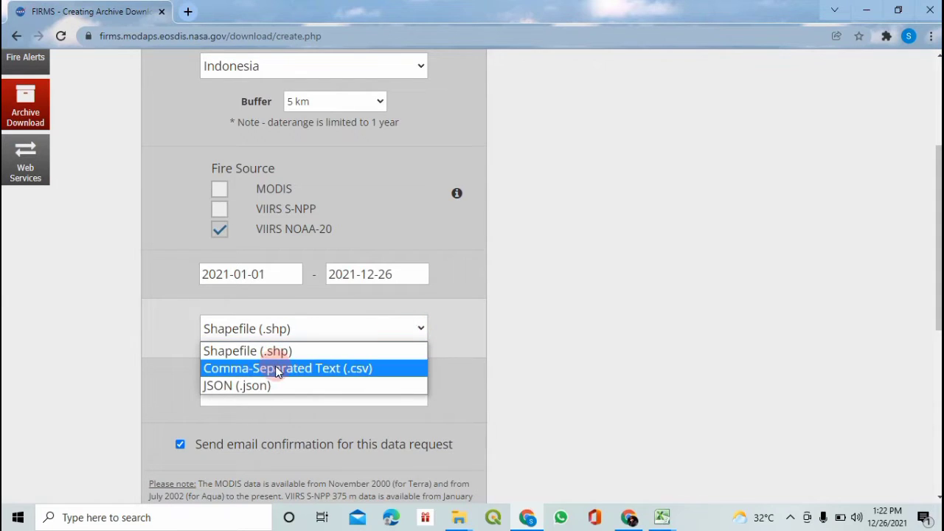
left_click(366, 375)
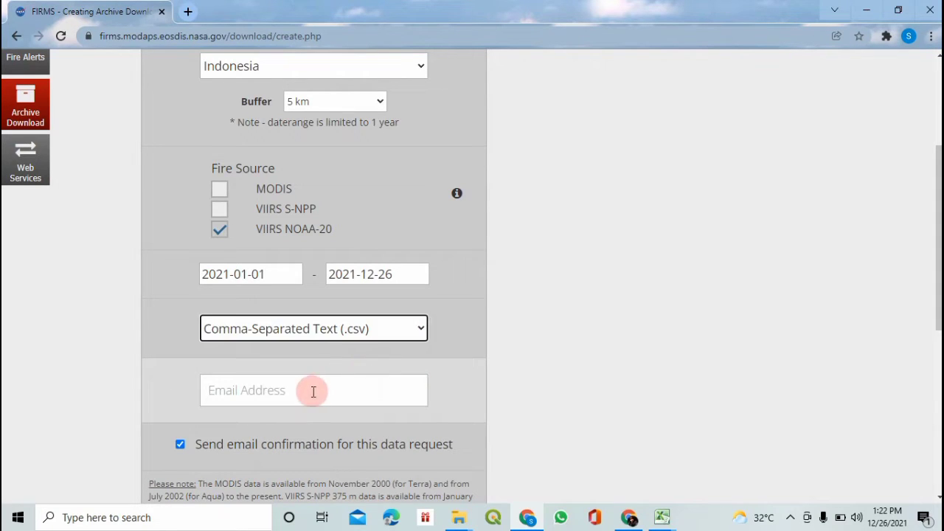
left_click(275, 394)
left_click(251, 256)
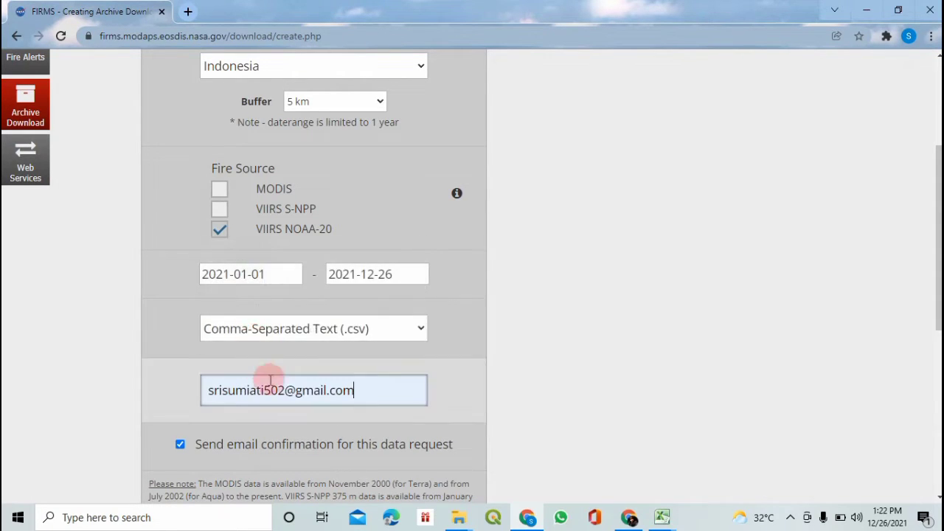
- Submit the archive download request with email confirmation enabled
scroll(447, 303, "up", 3)
scroll(447, 303, "down", 4)
scroll(447, 302, "down", 2)
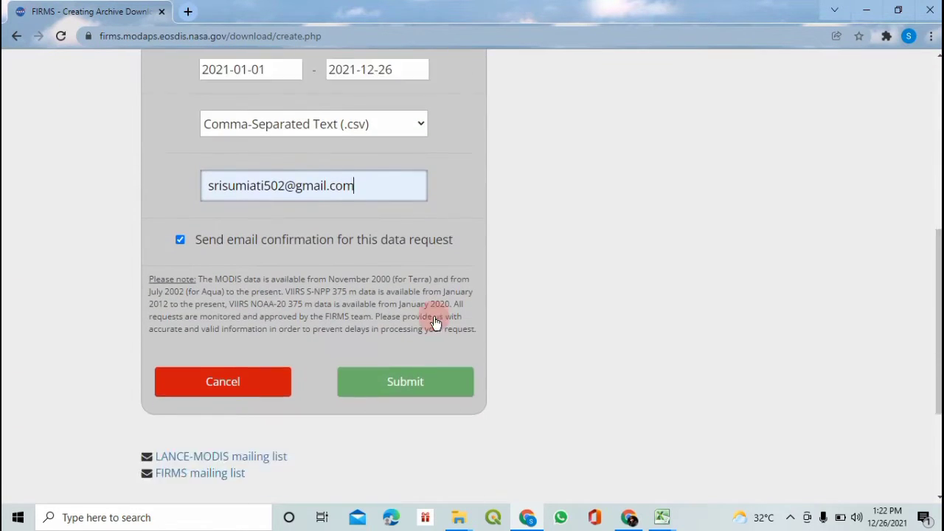
left_click(435, 317)
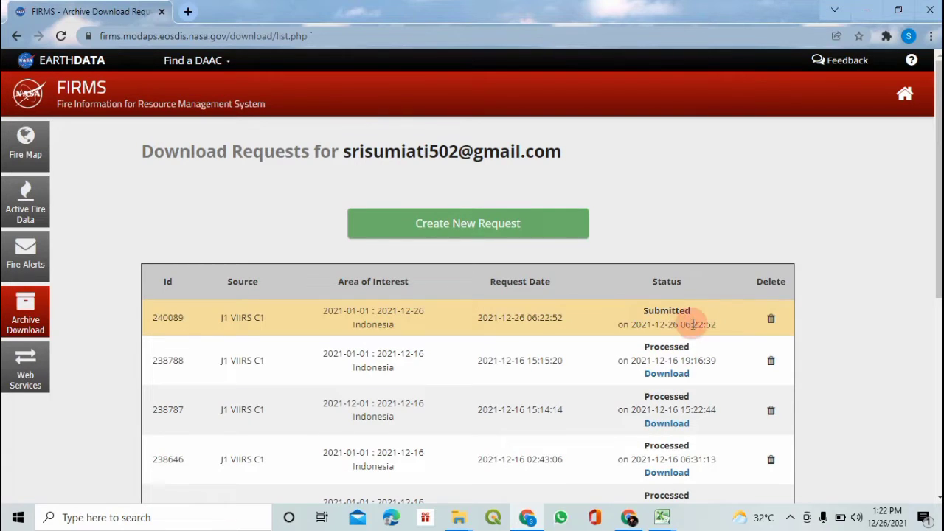
- Check the status of the newly submitted request and refresh the request list
mouse_move(696, 319)
left_mouse_down()
mouse_move(621, 320)
mouse_move(684, 315)
left_mouse_up()
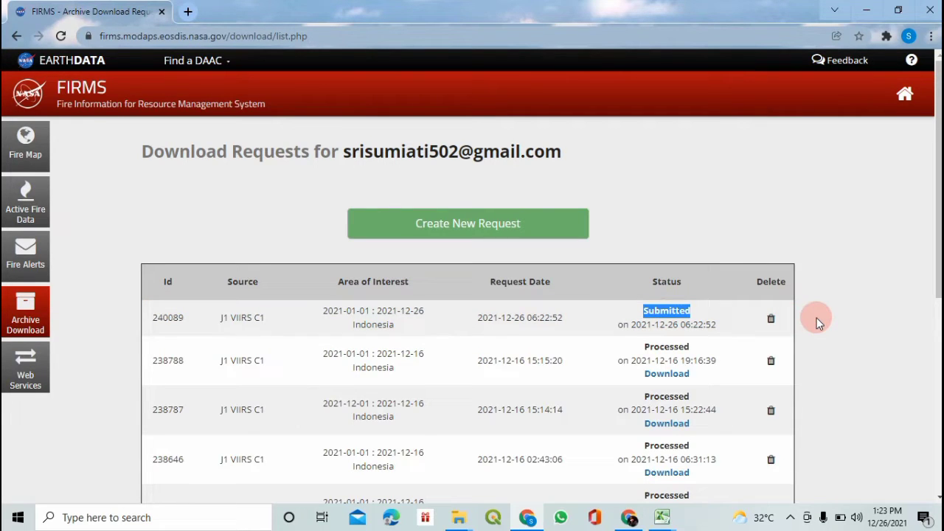
left_click(680, 313)
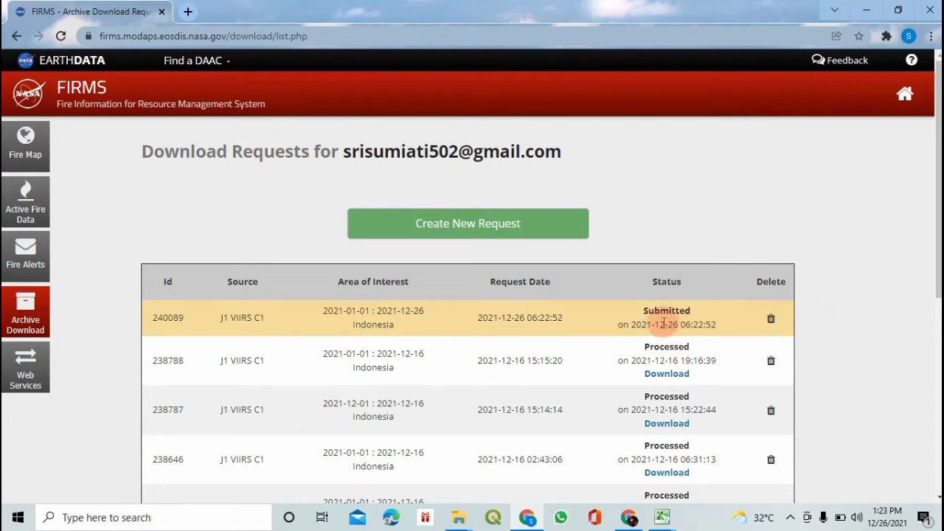
key("F5")
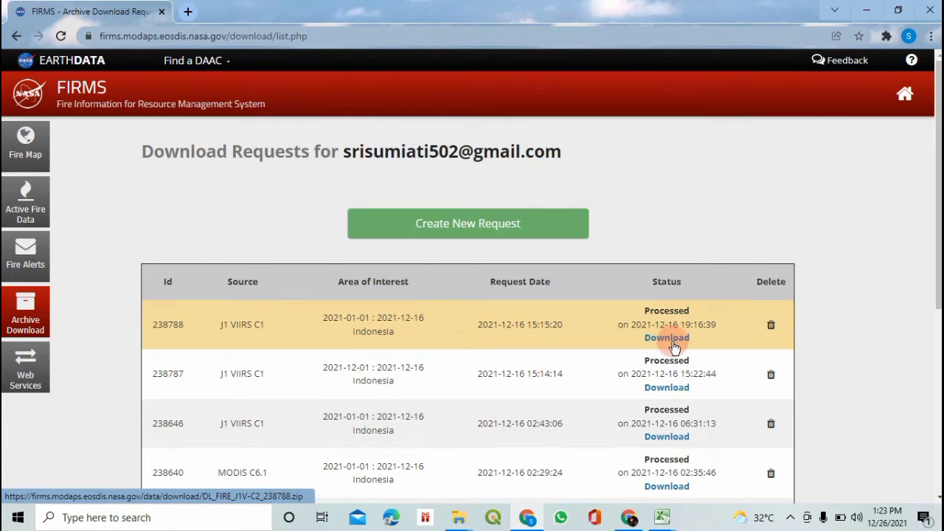
- Download the processed Indonesia VIIRS archive for 2021-01-01 to 2021-12-16 and show the Downloads folder in File Explorer
left_click(667, 338)
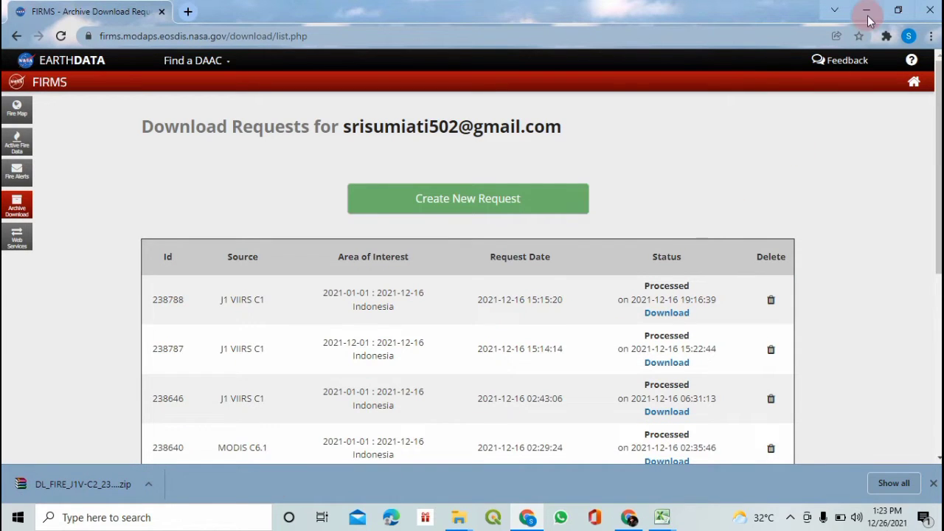
left_click(869, 10)
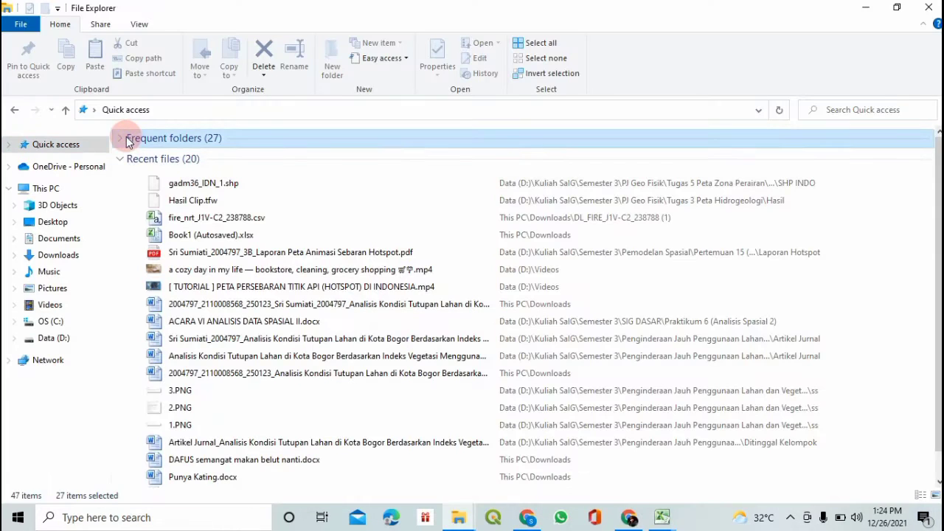
left_click(70, 256)
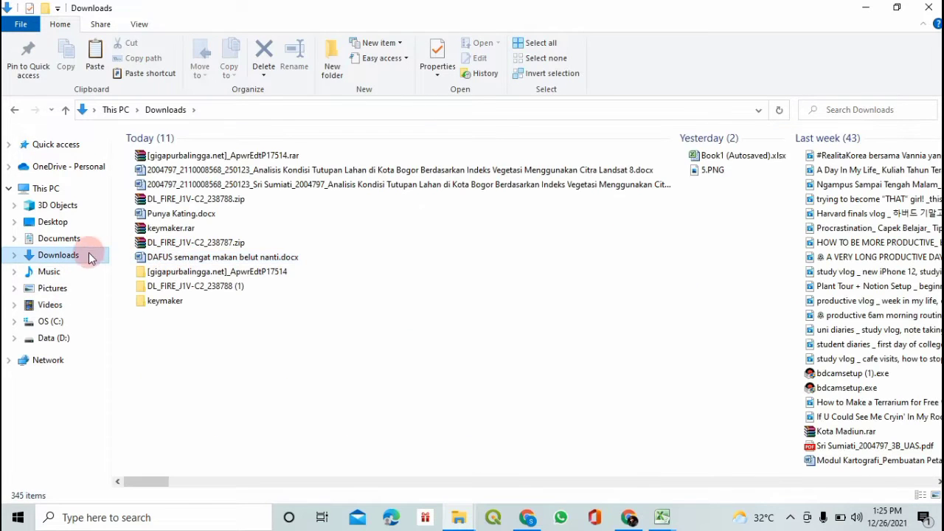
- Extract DL_FIRE_J1V-C2_238787.zip into its own folder in Downloads and open the extracted folder
left_click(237, 243)
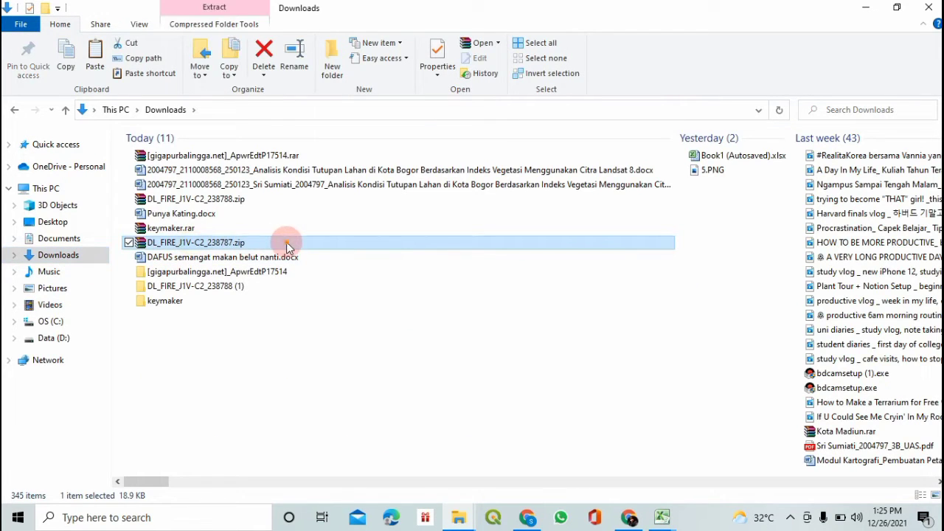
right_click(383, 245)
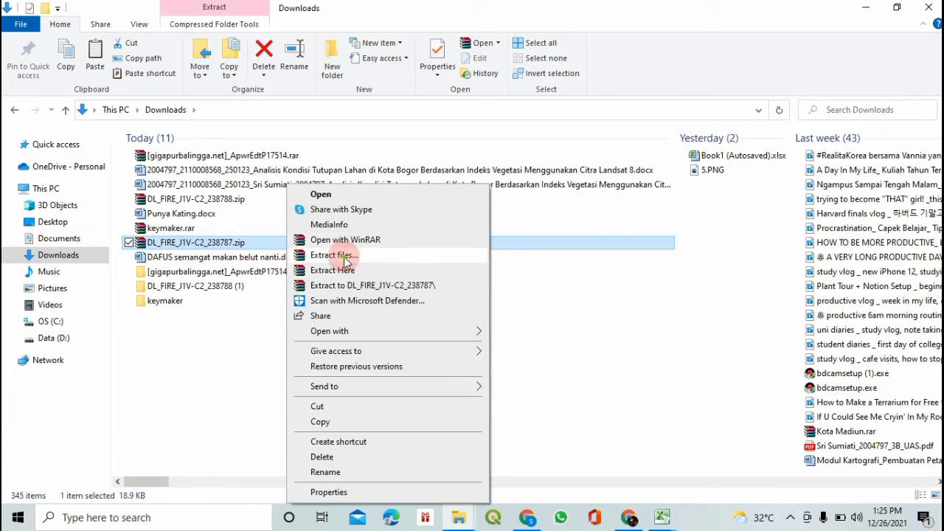
left_click(447, 254)
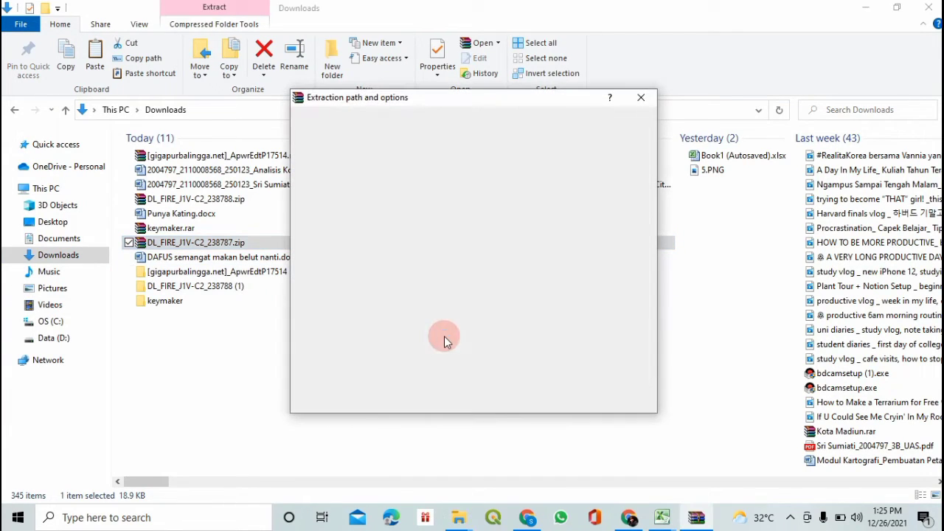
left_click(511, 400)
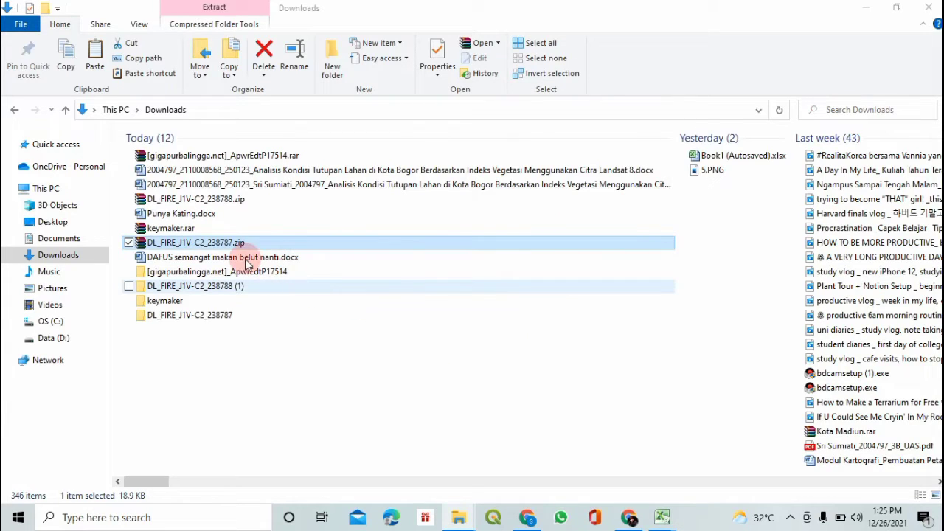
double_click(189, 315)
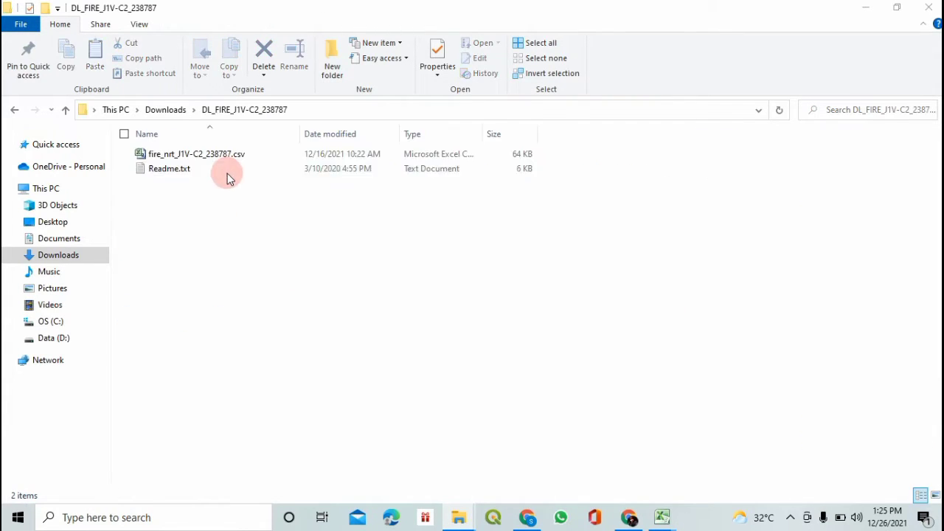
- Open fire_nrt_J1V-C2_238787.csv from the extracted DL_FIRE_J1V-C2_238787 folder in Excel, listing all file types in the Open dialog
double_click(224, 155)
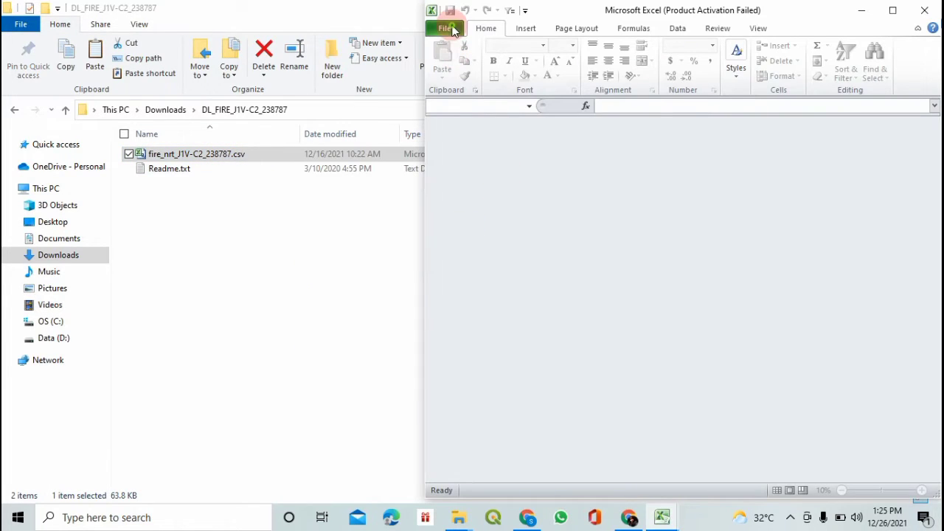
left_click(457, 31)
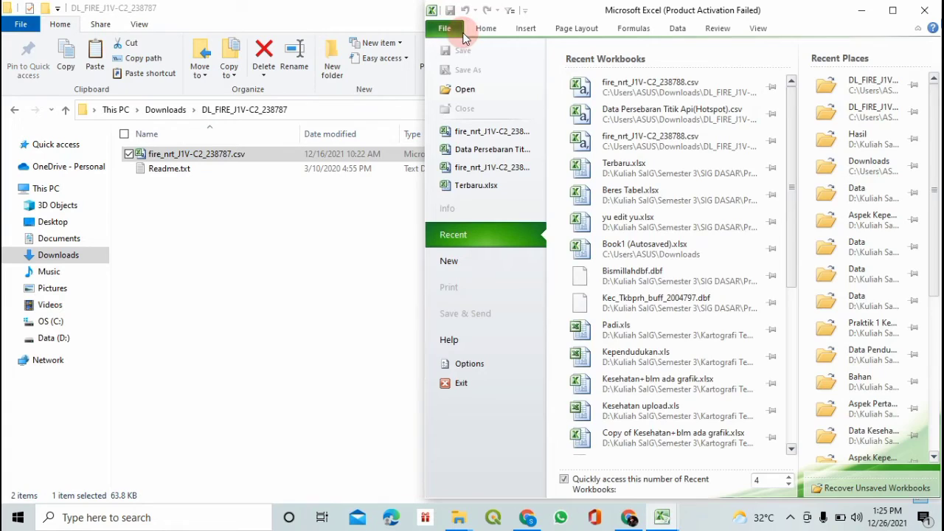
left_click(465, 87)
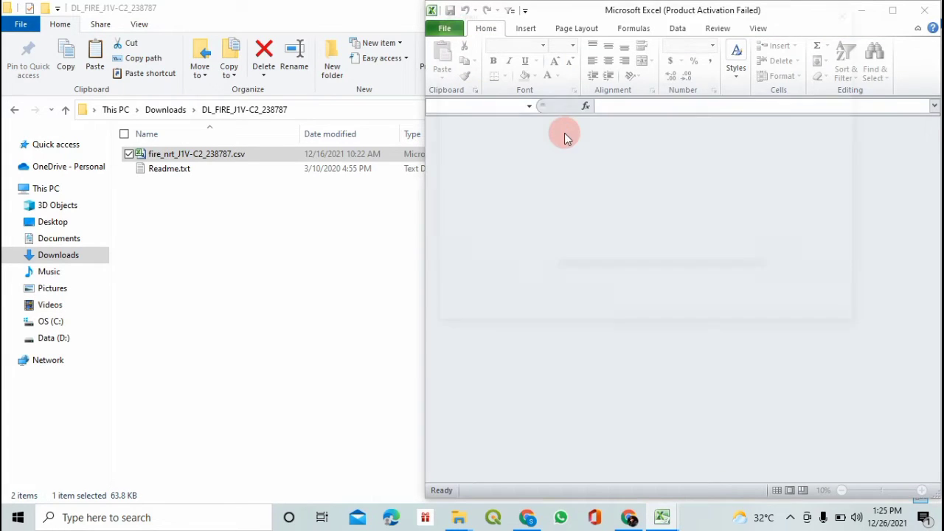
left_click(497, 175)
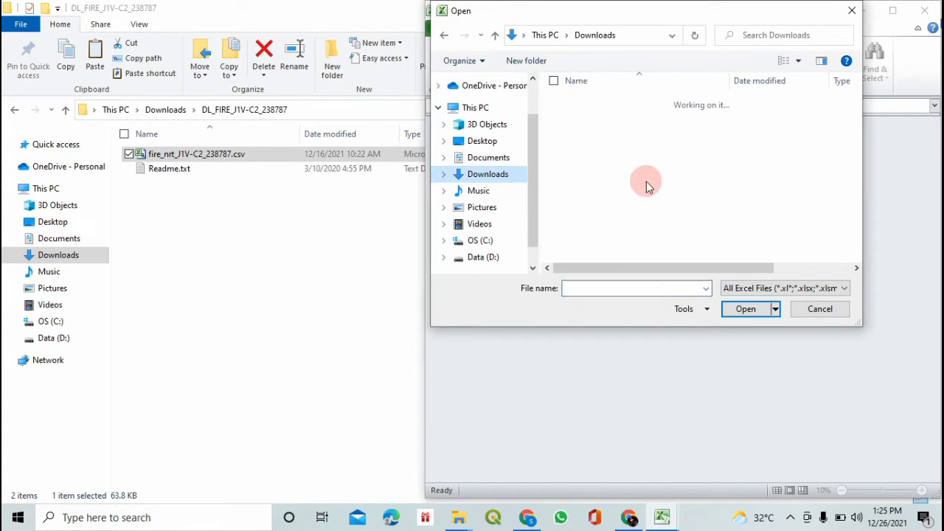
left_click(609, 136)
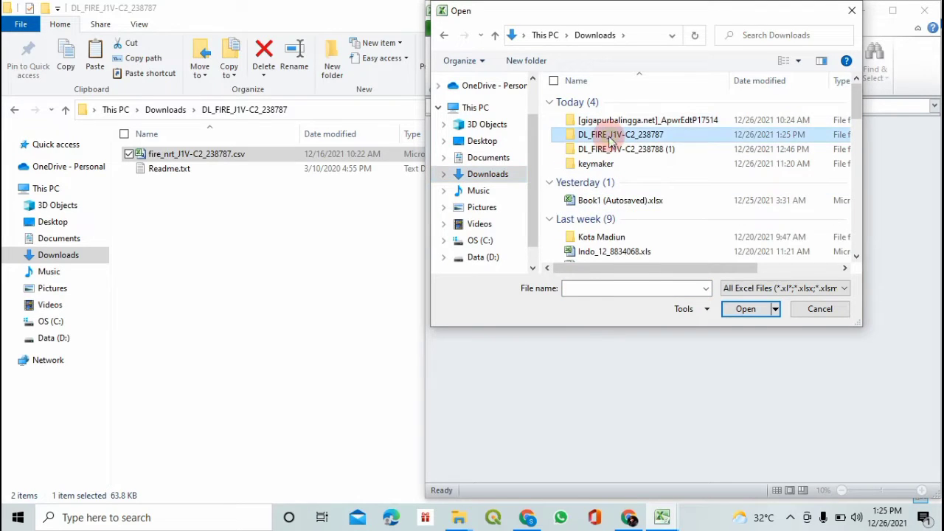
double_click(609, 136)
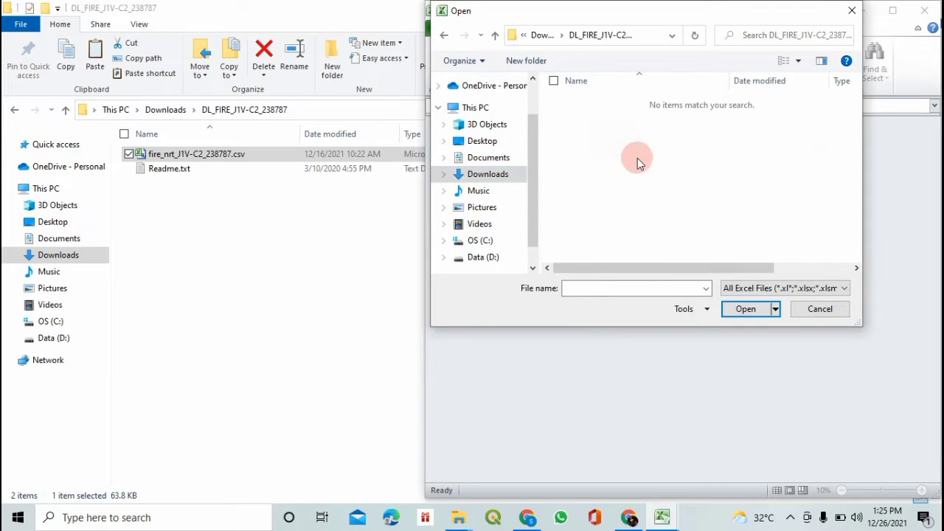
left_click(817, 289)
left_click(745, 303)
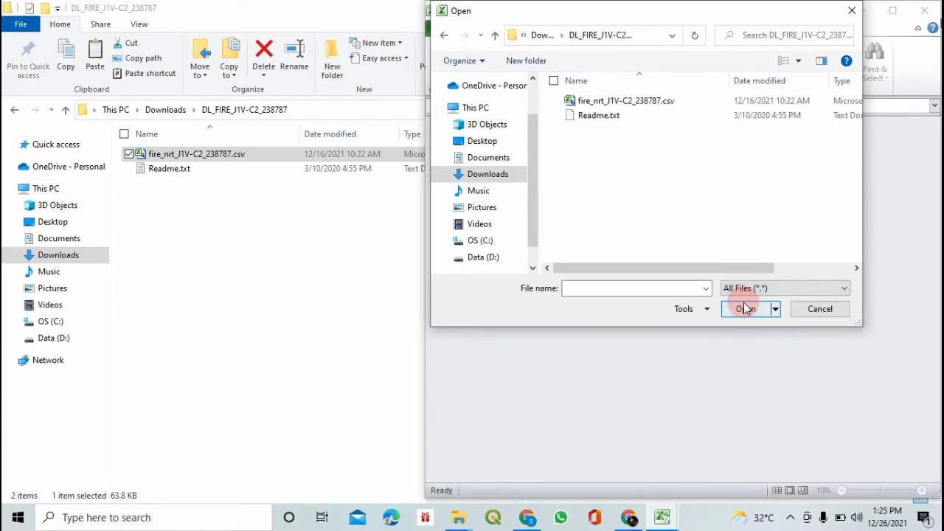
left_click(619, 101)
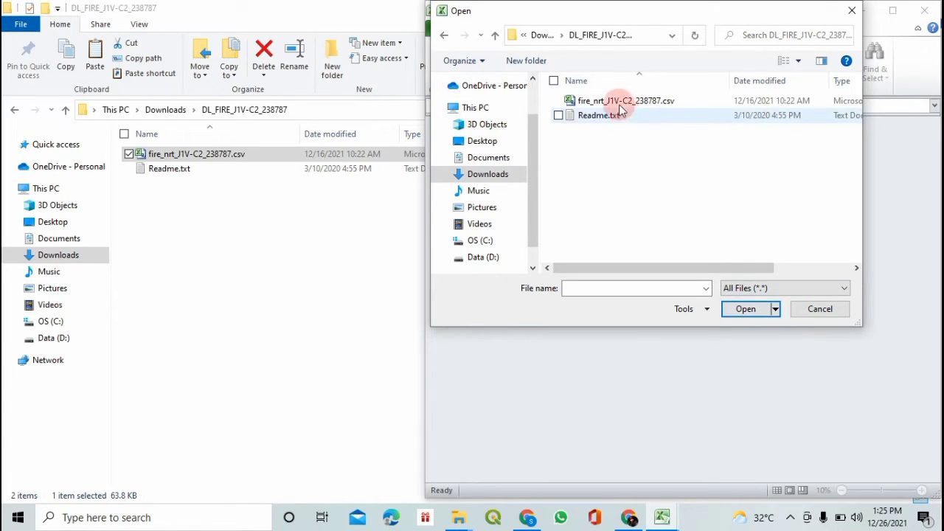
left_click(745, 309)
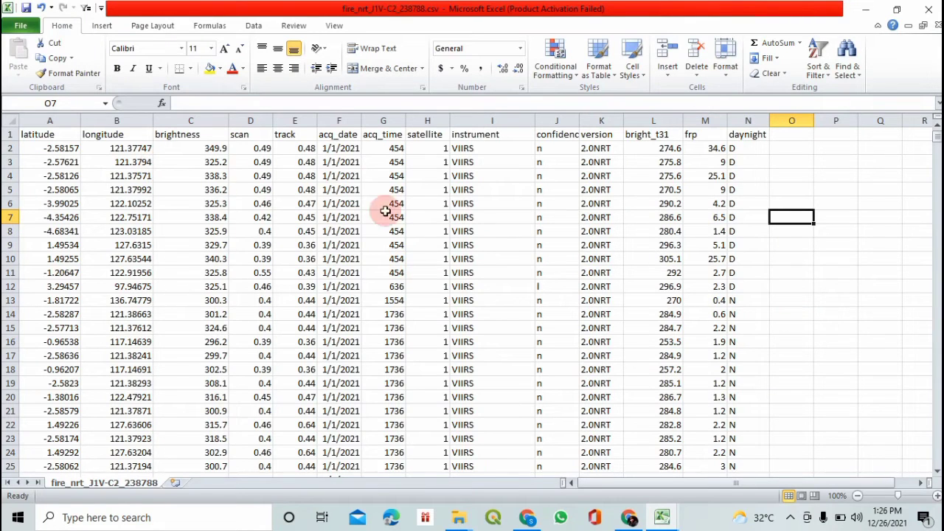
- Widen the latitude column slightly and review the latitude, longitude, brightness and scan column headers
left_click(520, 249)
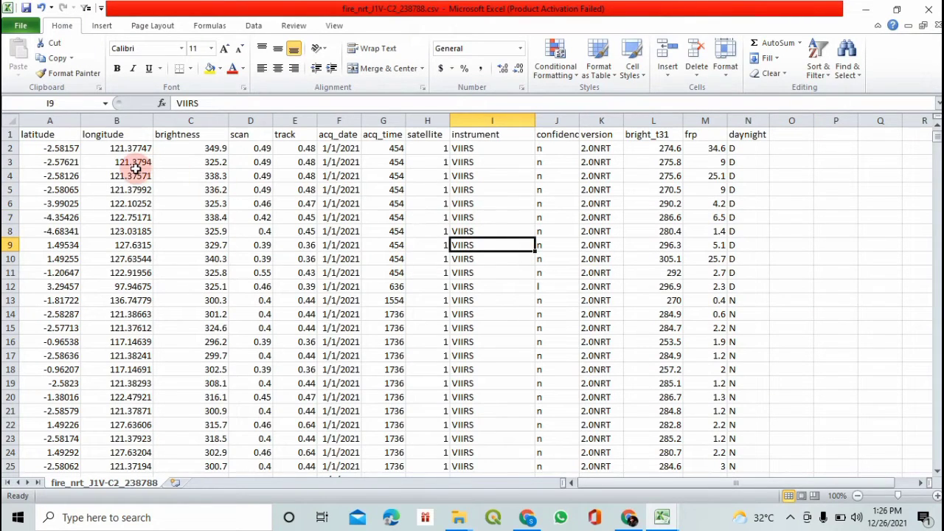
left_click_drag(81, 121, 86, 122)
left_click(95, 161)
left_click(64, 137)
left_click(107, 136)
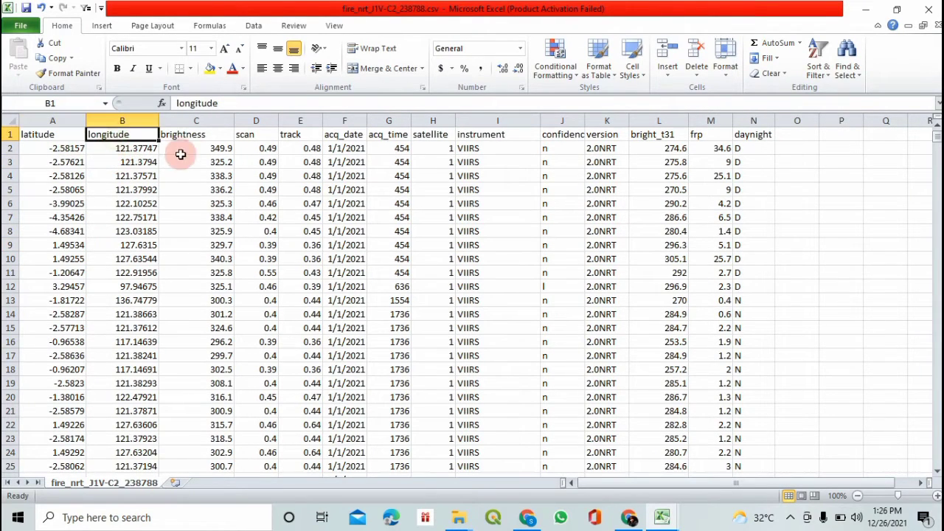
left_click(190, 137)
left_click(250, 137)
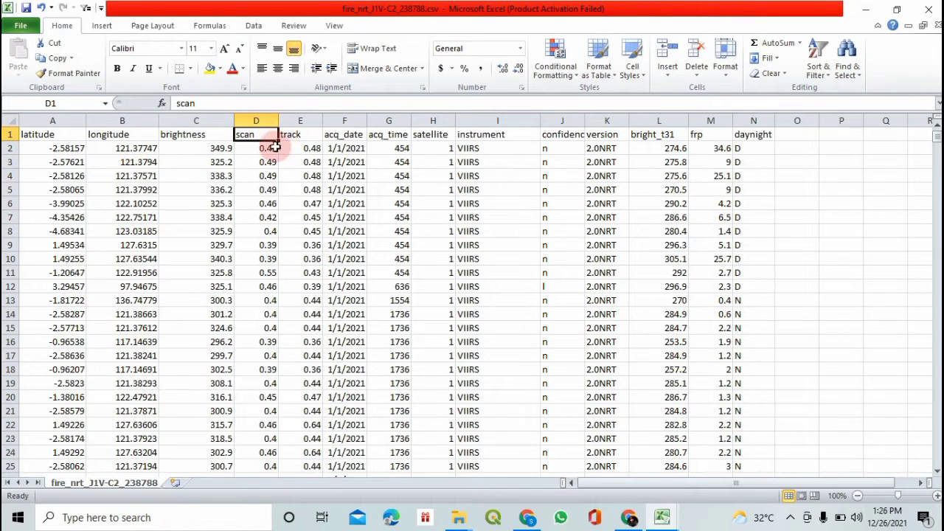
- Widen the acq_date column and look through the hotspot acquisition dates
left_click(357, 138)
left_click_drag(367, 121, 372, 188)
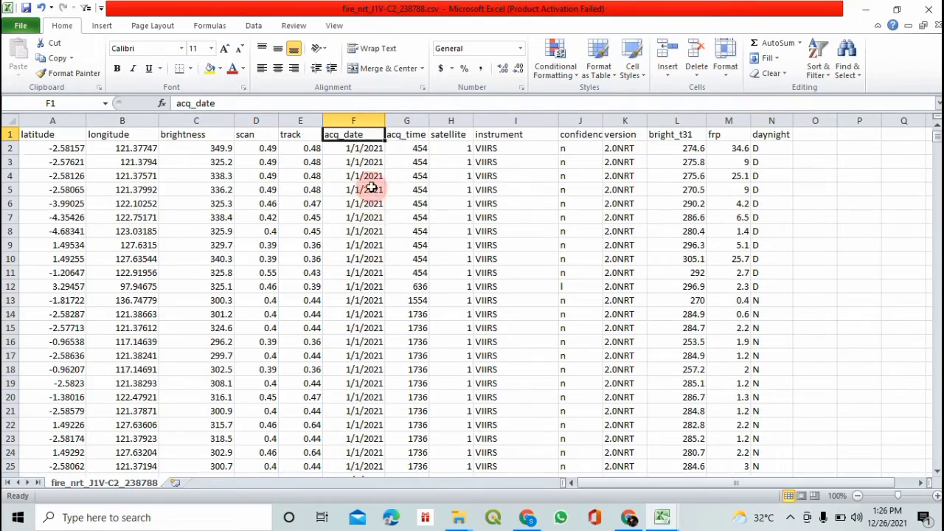
scroll(376, 295, "down", 14)
scroll(380, 447, "up", 14)
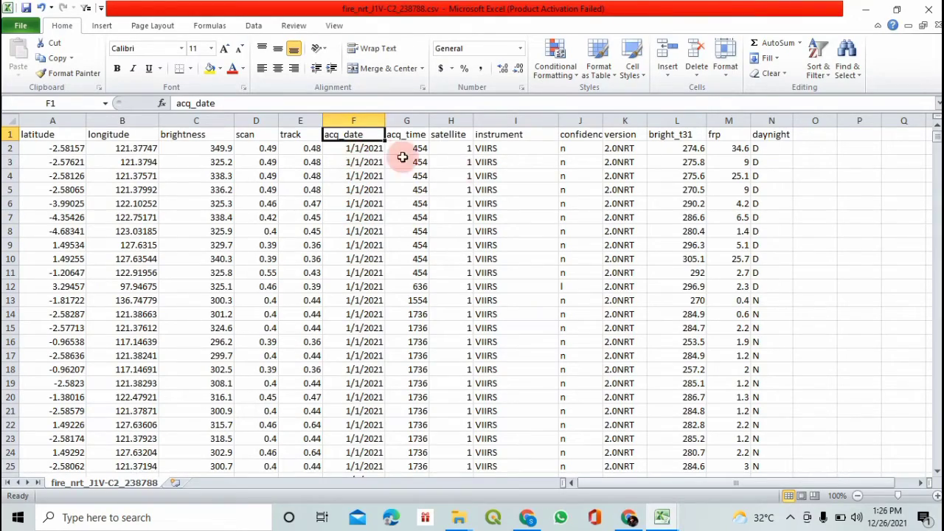
left_click_drag(937, 139, 908, 140)
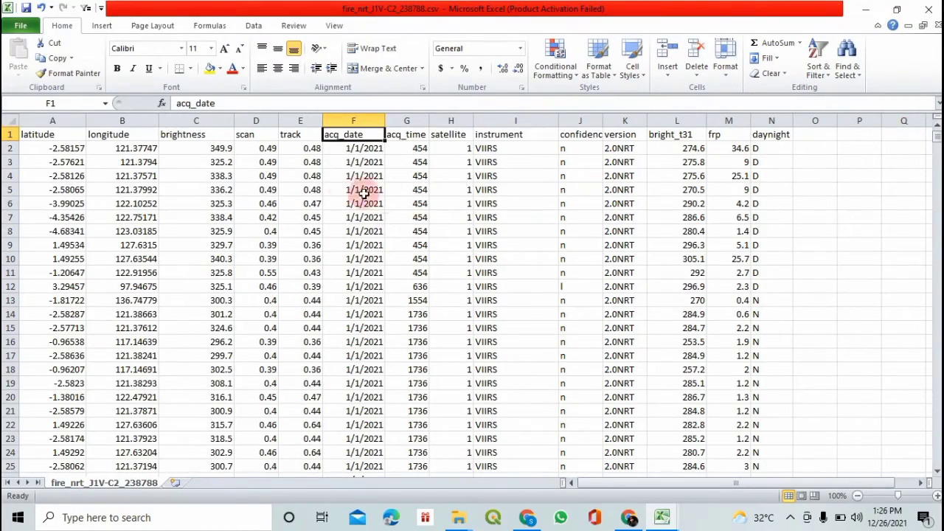
- Start saving the hotspot table as a new file and browse to Kuliah SaIG > Semester 3 > Pemodelan Spasial on Data (D:)
left_click(21, 25)
key("Escape")
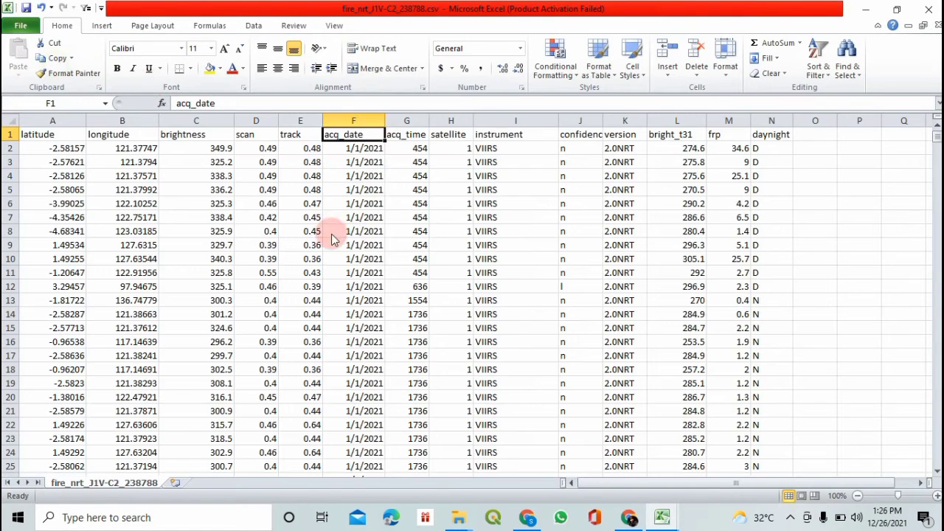
key("F12")
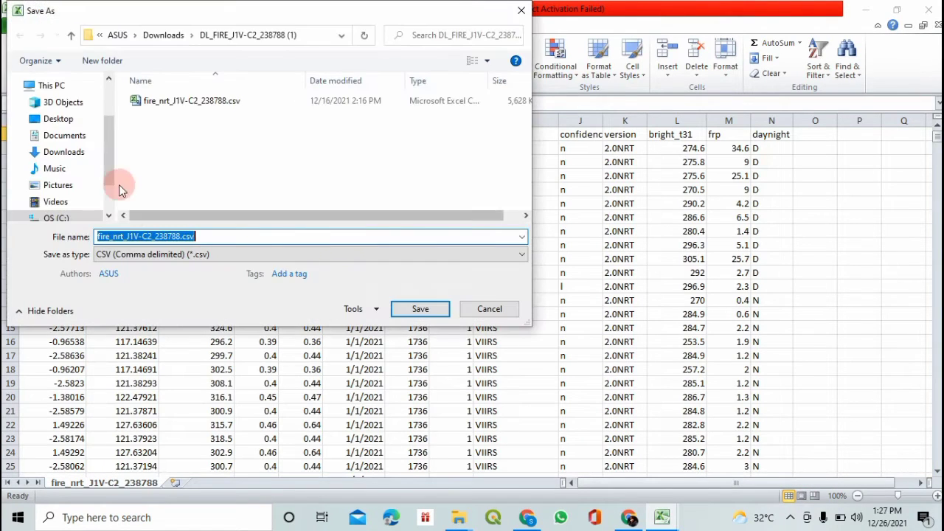
scroll(70, 184, "down", 1)
left_click(70, 182)
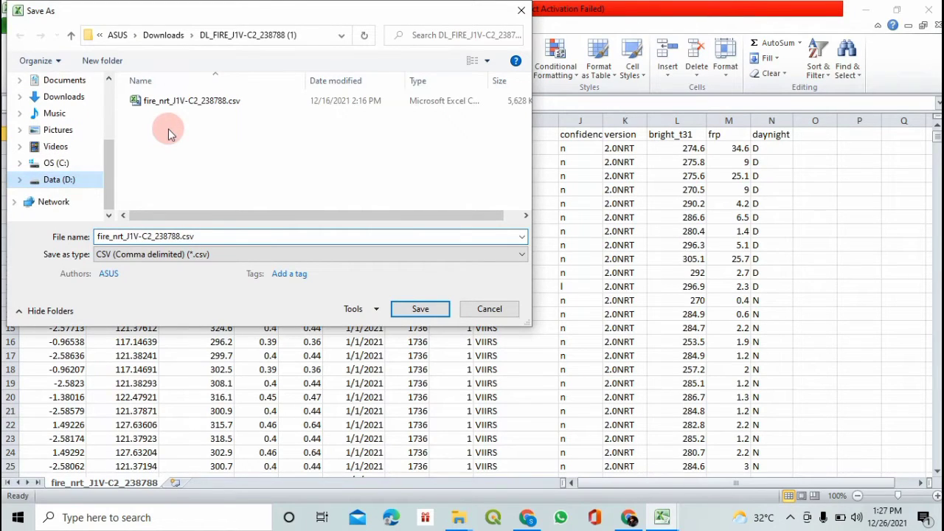
double_click(312, 120)
double_click(206, 131)
scroll(202, 177, "down", 1)
scroll(202, 174, "up", 1)
double_click(200, 144)
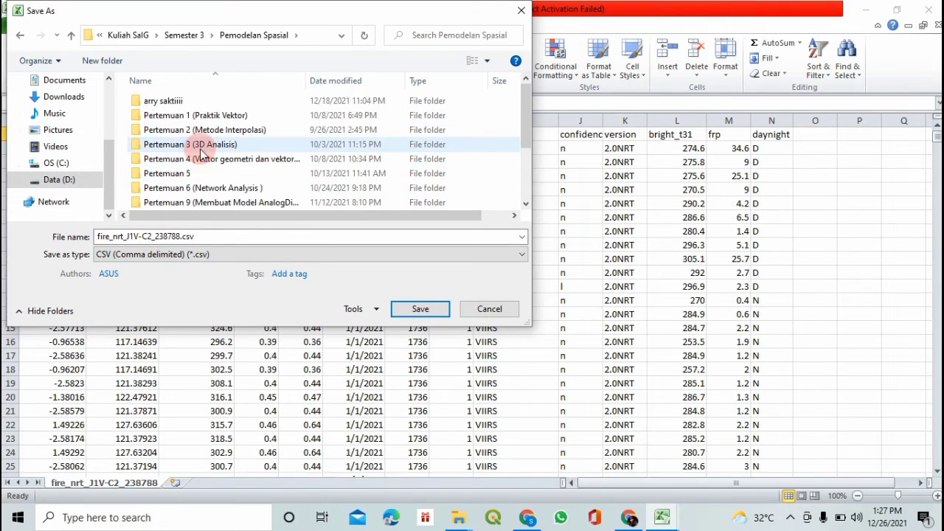
- Create a Data Praktikum folder in Pemodelan Spasial and save the table there as a comma-delimited CSV named Persebaran Titik Api
scroll(198, 188, "down", 2)
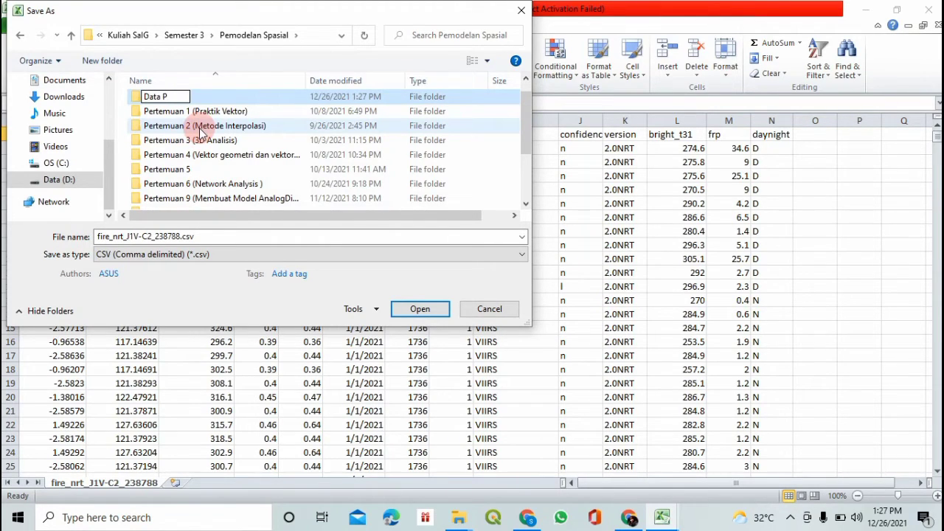
type("ktikum")
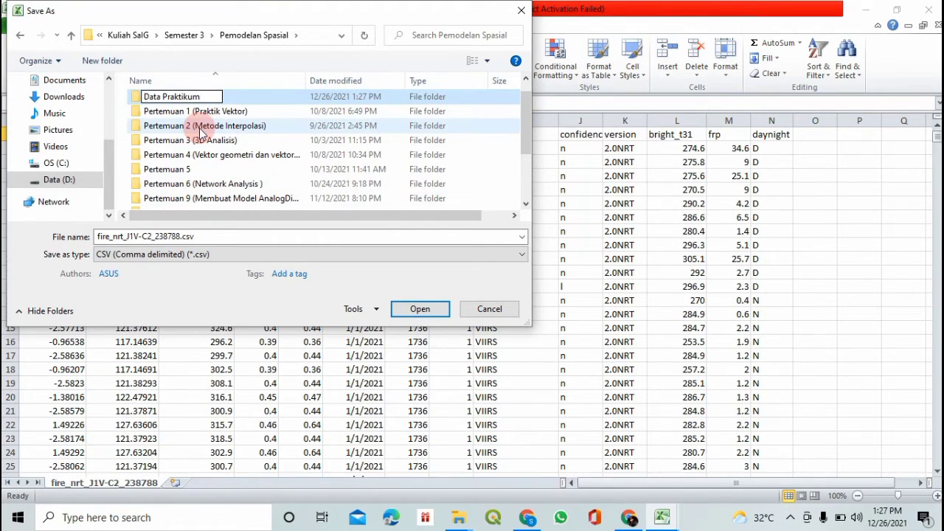
double_click(254, 98)
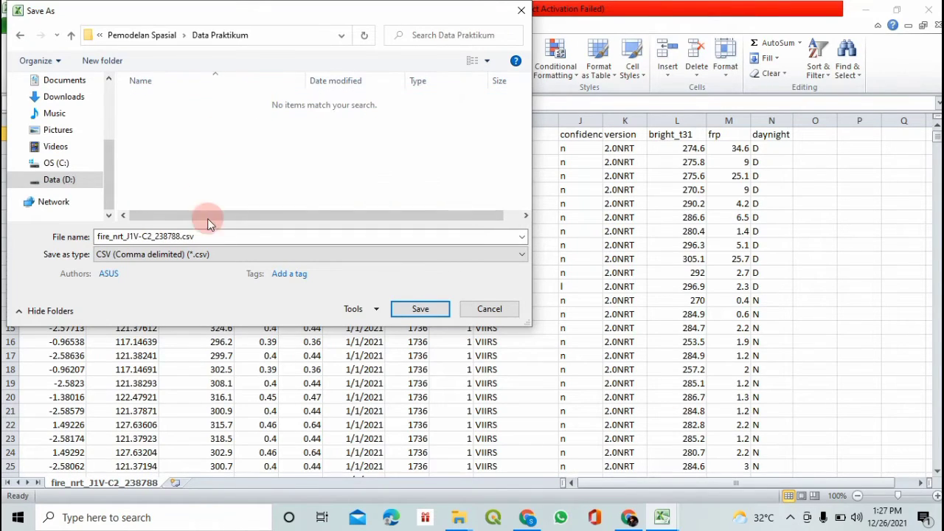
type("Persebaran Titik Api")
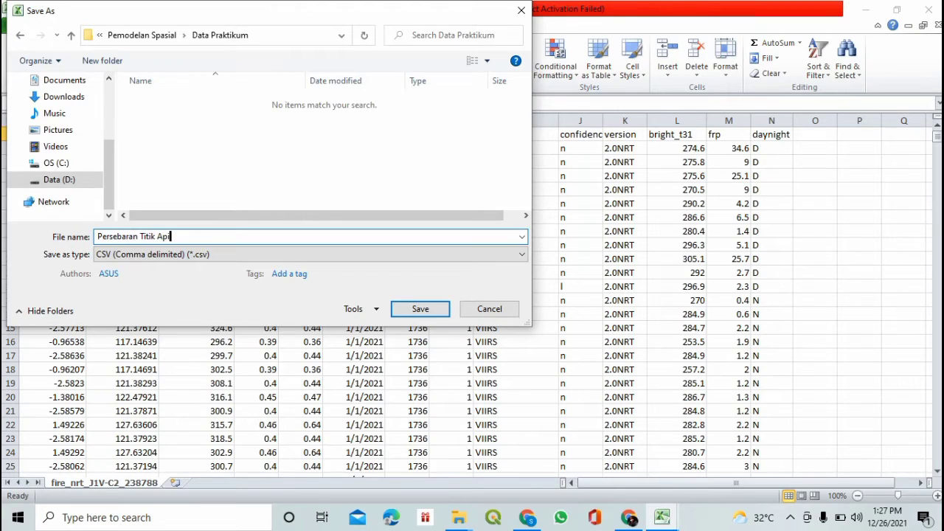
left_click(419, 308)
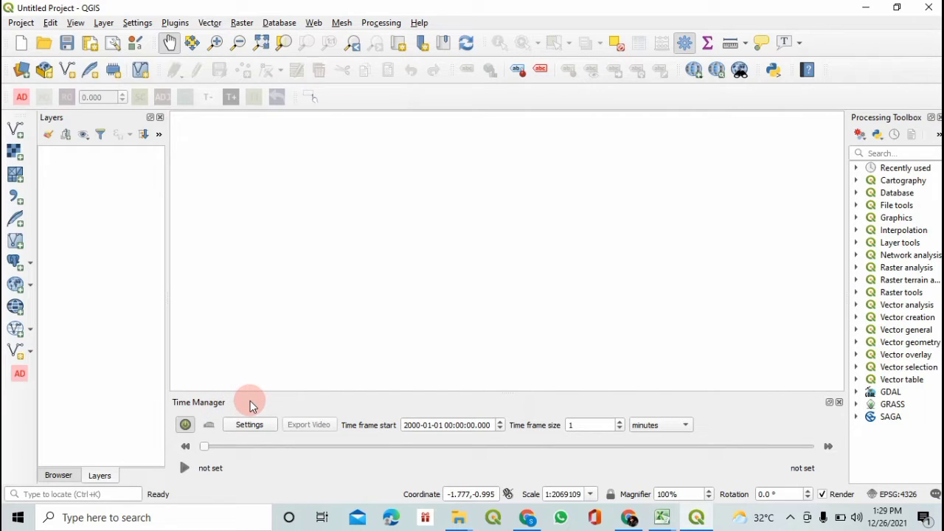
- In QGIS, search the plugin manager for "timem" and review the TimeManager plugin's description, version and changelog
left_click(180, 23)
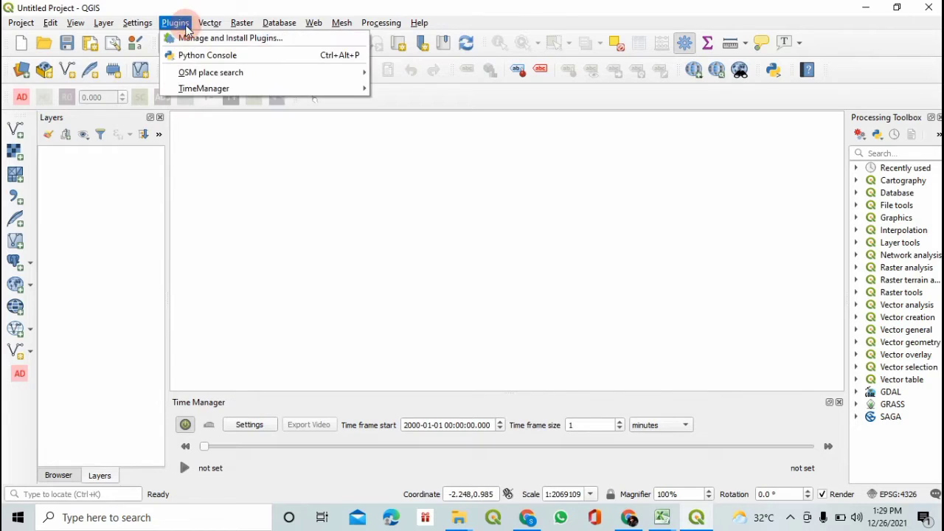
left_click(363, 39)
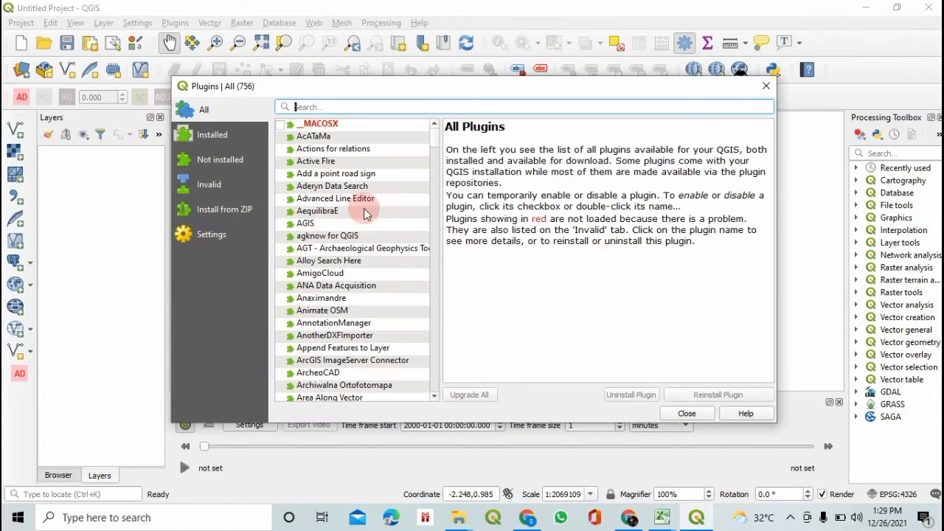
type("timem")
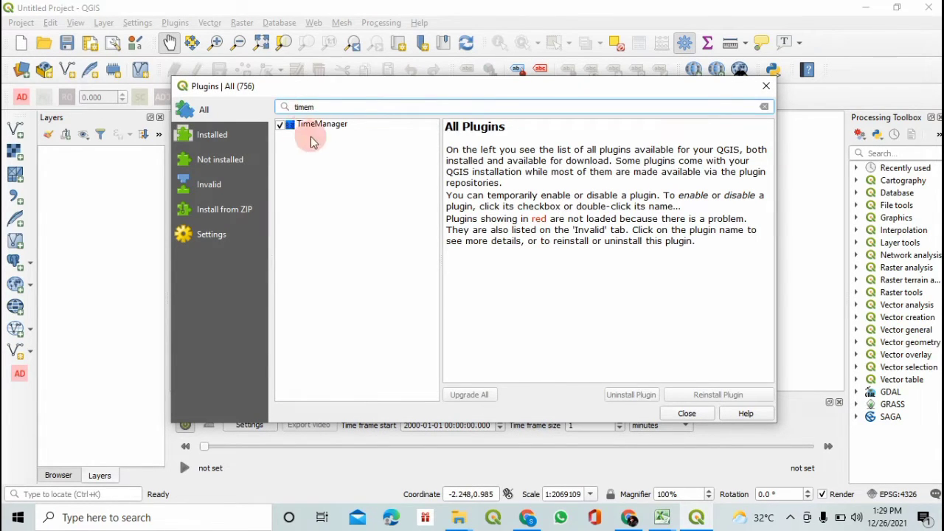
left_click(369, 130)
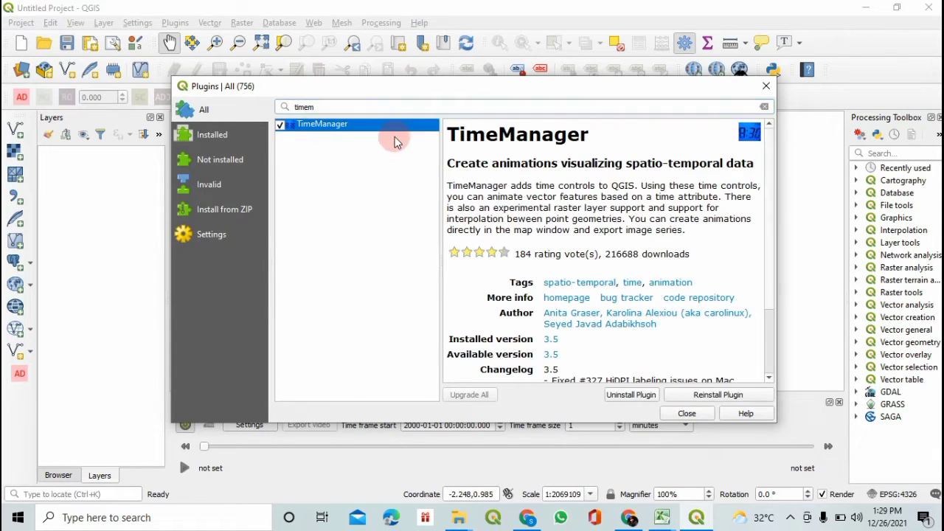
left_click_drag(445, 163, 761, 165)
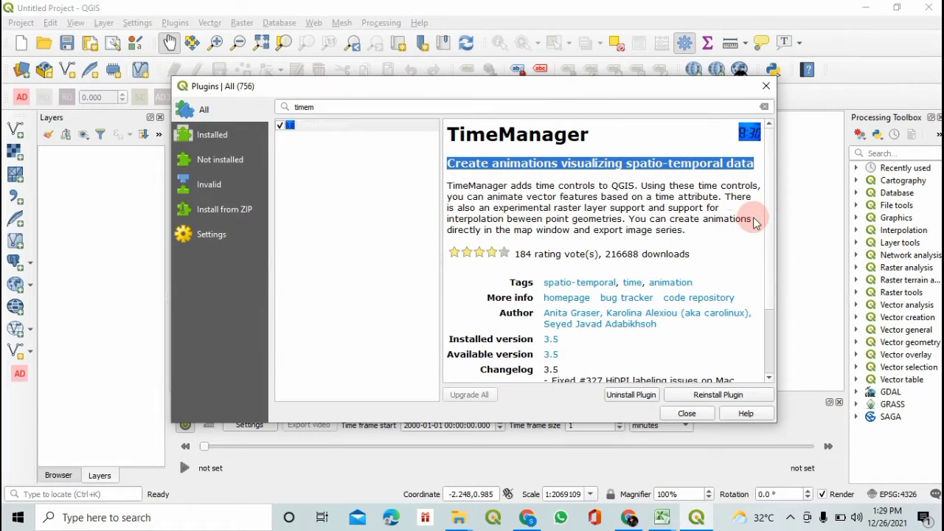
left_click(746, 242)
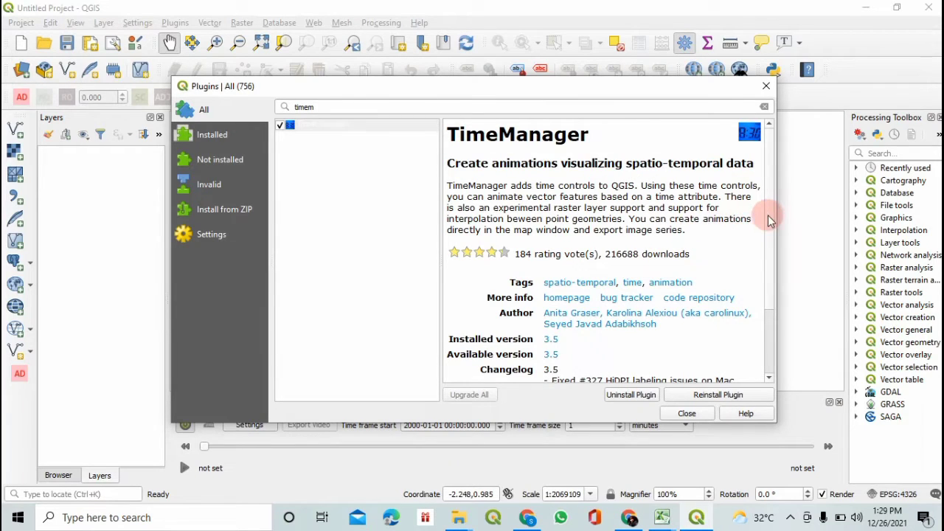
scroll(773, 221, "down", 2)
scroll(775, 288, "down", 1)
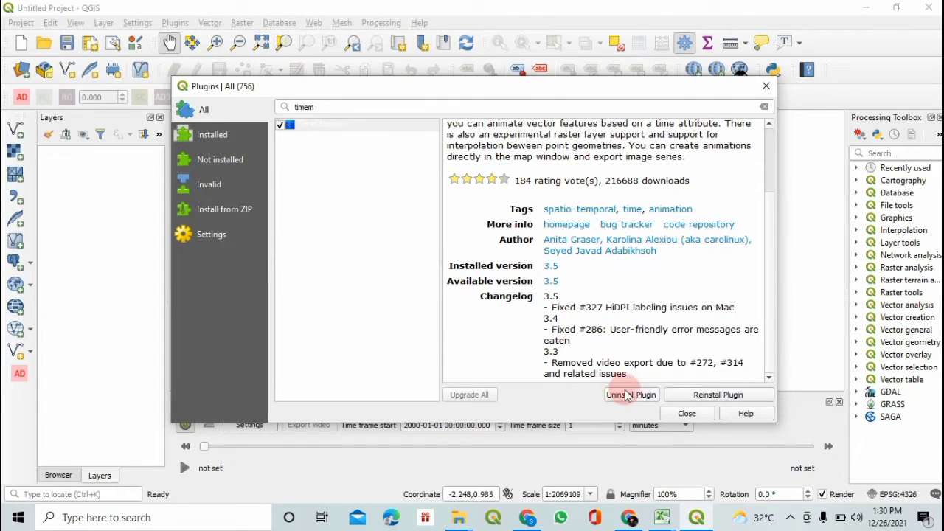
left_click(687, 413)
- Start adding a delimited text layer and choose Persebaran Titik Api.csv from the Data Praktikum folder as its source
left_click(103, 23)
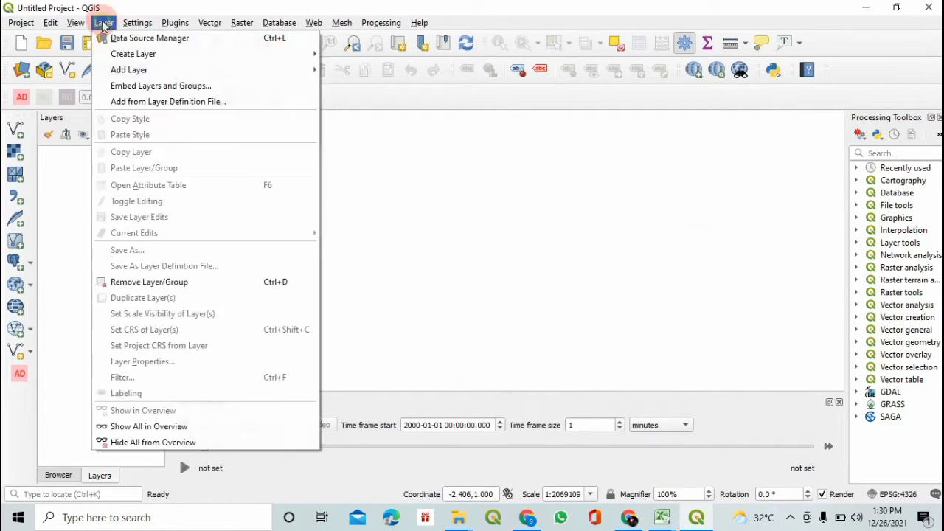
mouse_move(223, 77)
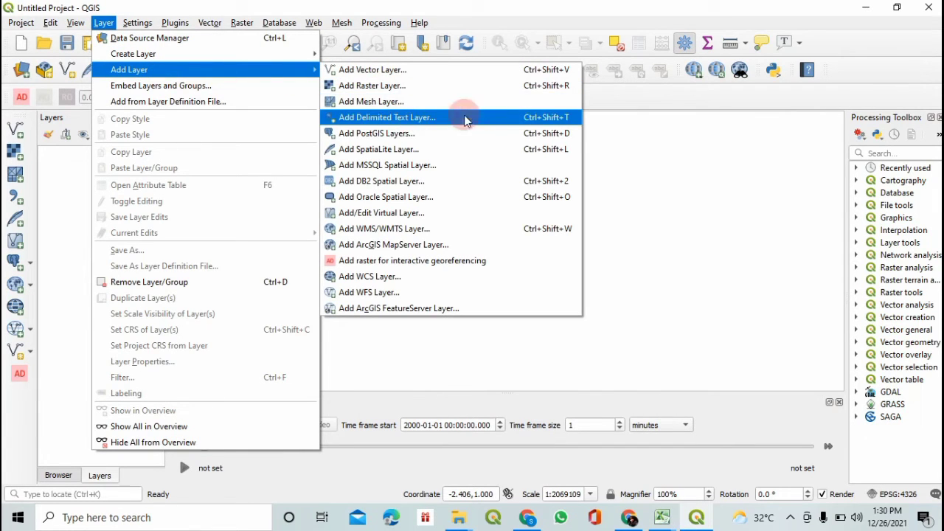
left_click(483, 118)
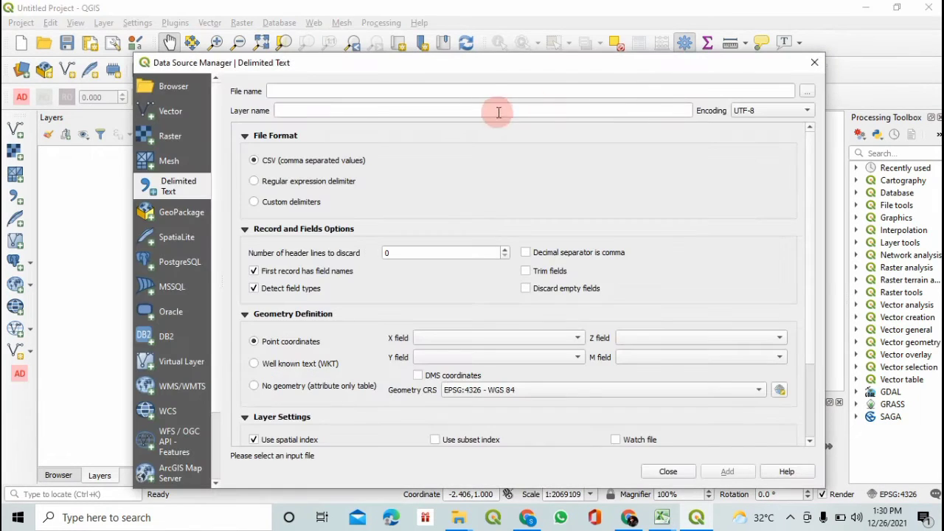
left_click_drag(635, 67, 629, 53)
left_click(802, 78)
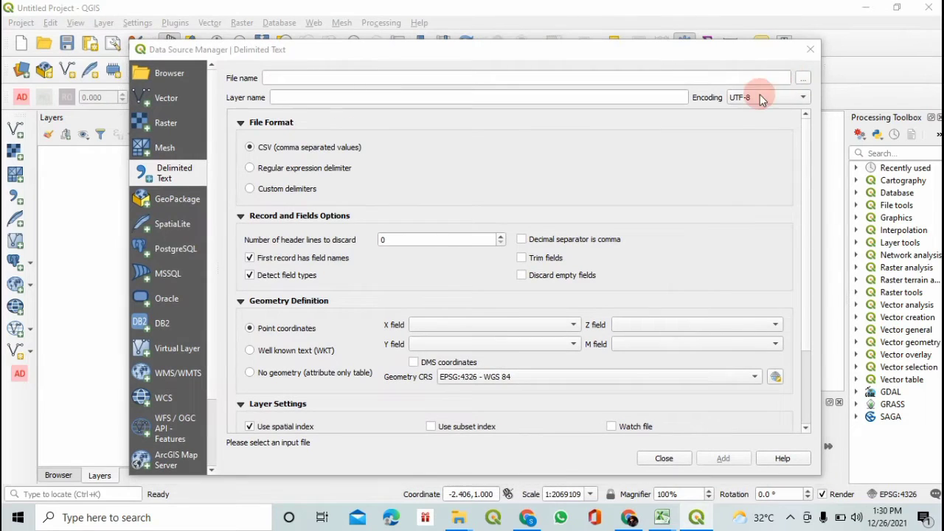
left_click(193, 319)
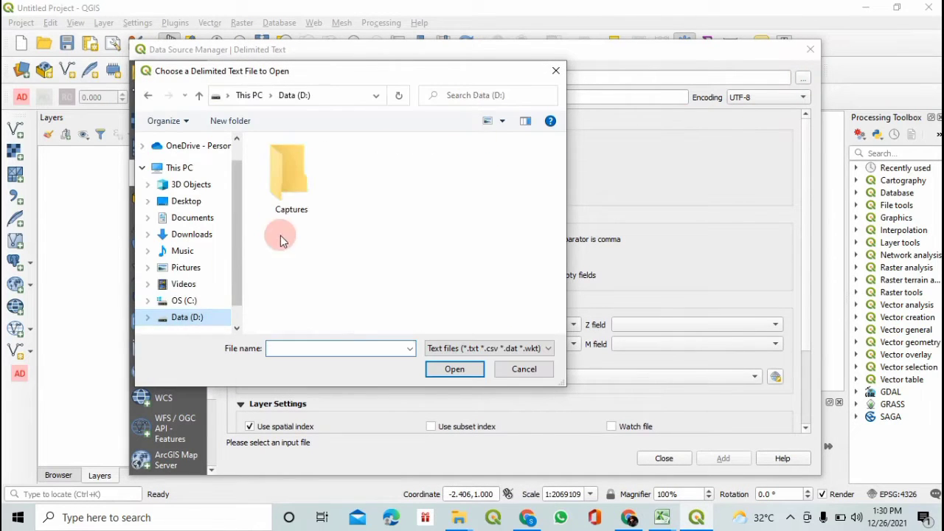
double_click(463, 168)
double_click(320, 190)
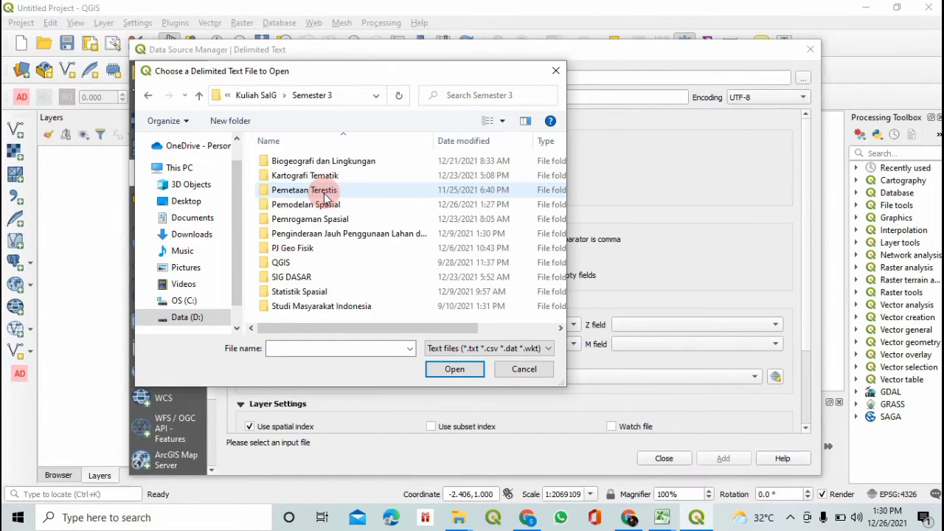
double_click(308, 205)
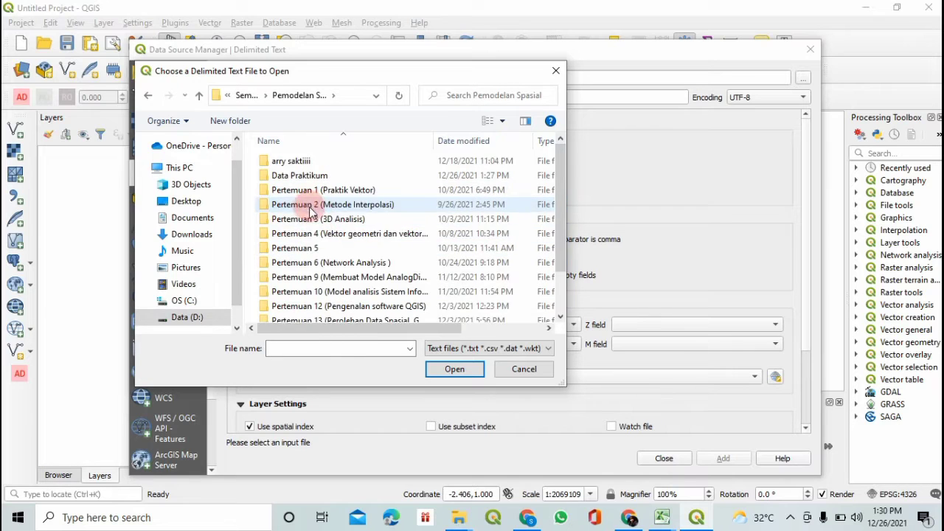
scroll(313, 233, "down", 1)
scroll(324, 244, "up", 1)
double_click(295, 156)
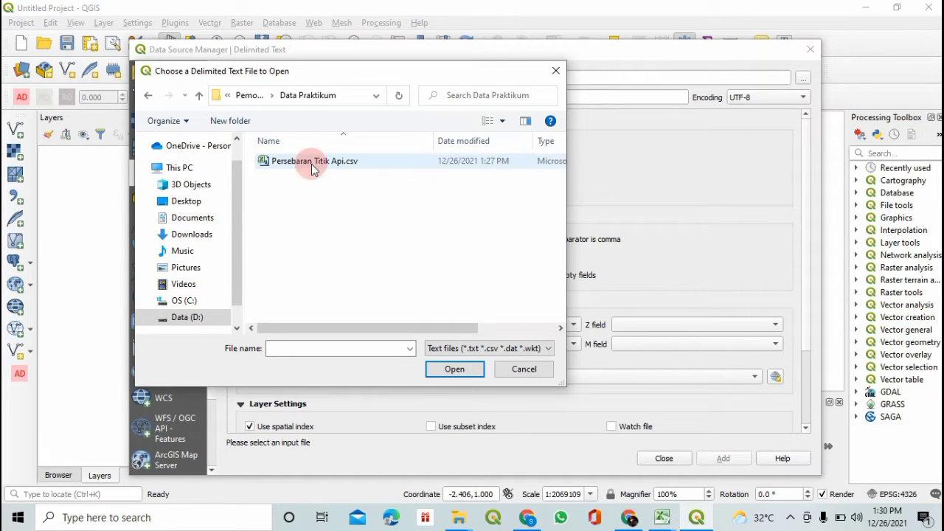
left_click(284, 161)
left_click(454, 369)
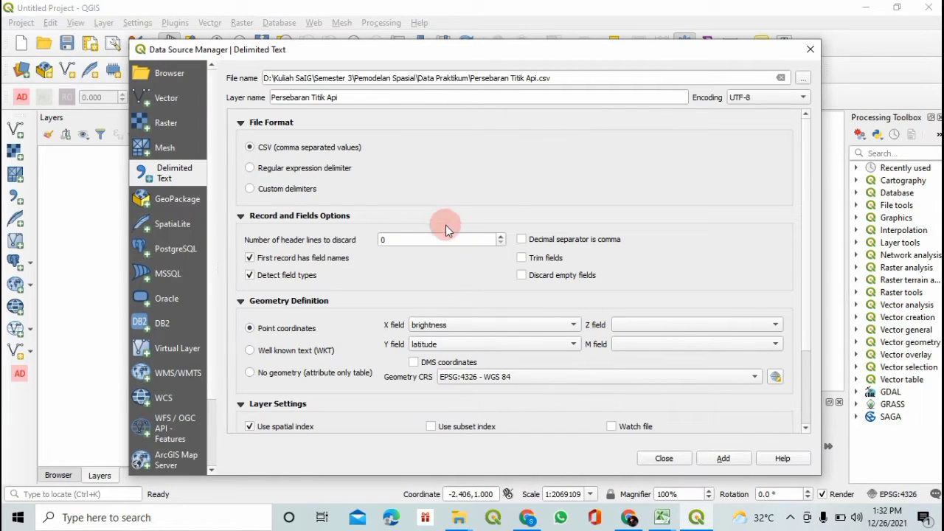
- Set the X field to longitude, enable DMS coordinates, and add the Persebaran Titik Api layer to the project
scroll(466, 280, "down", 1)
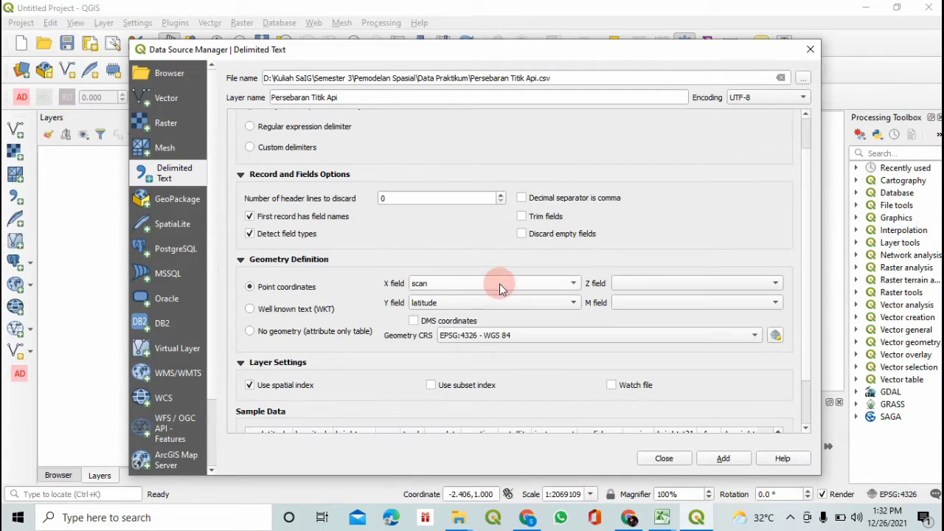
left_click(574, 283)
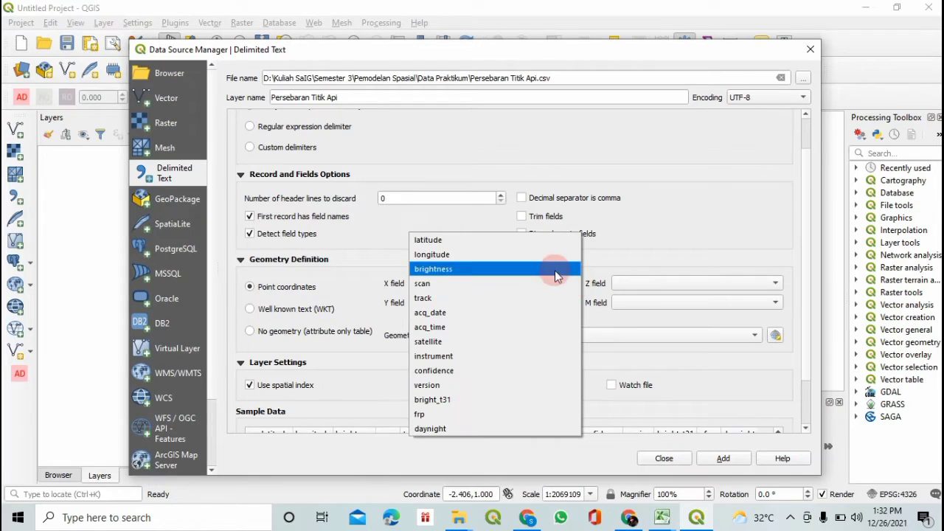
left_click(527, 254)
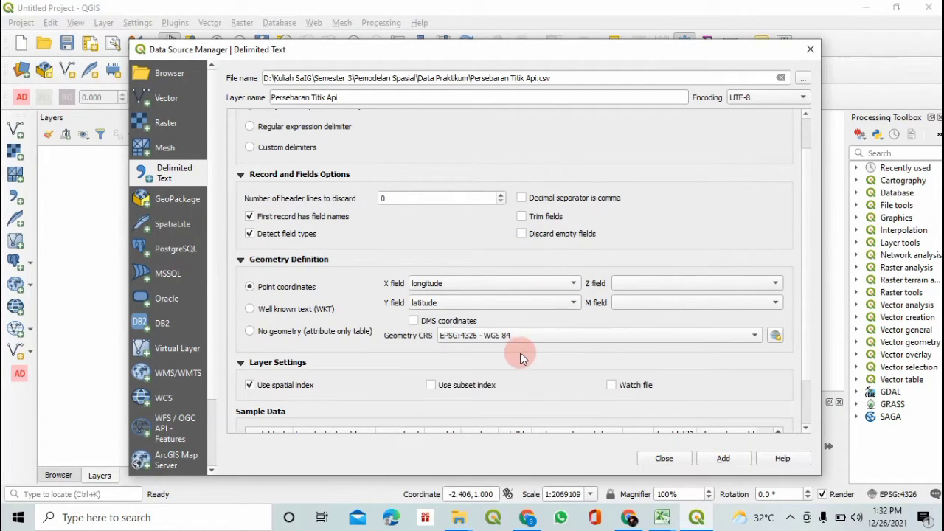
left_click(414, 322)
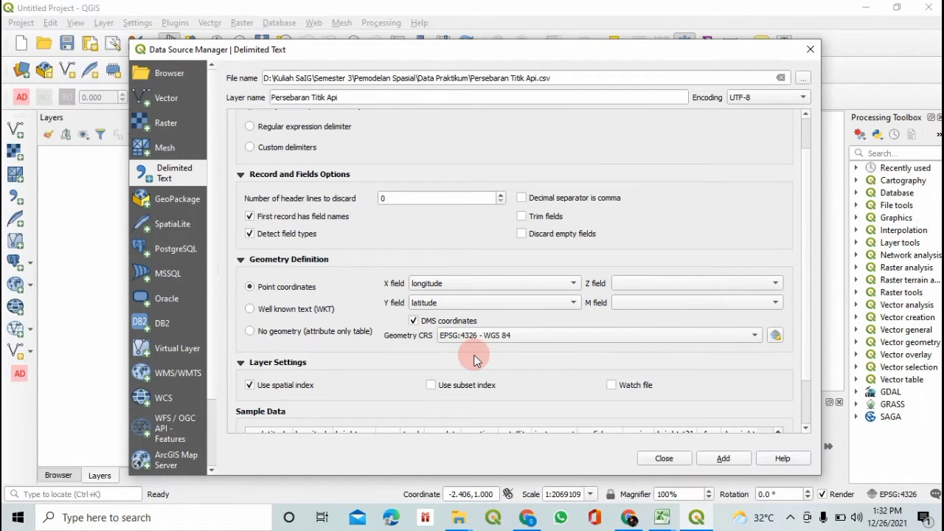
scroll(804, 295, "down", 2)
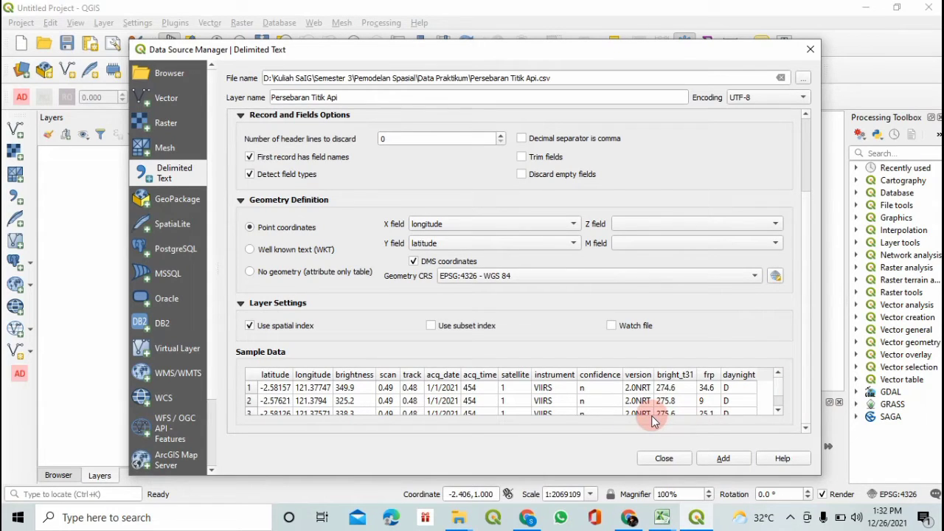
left_click(721, 459)
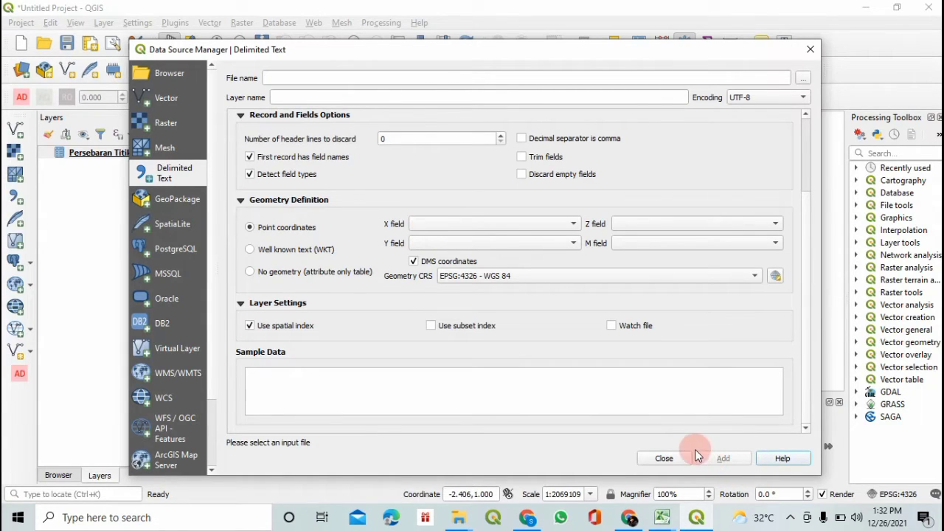
left_click(664, 458)
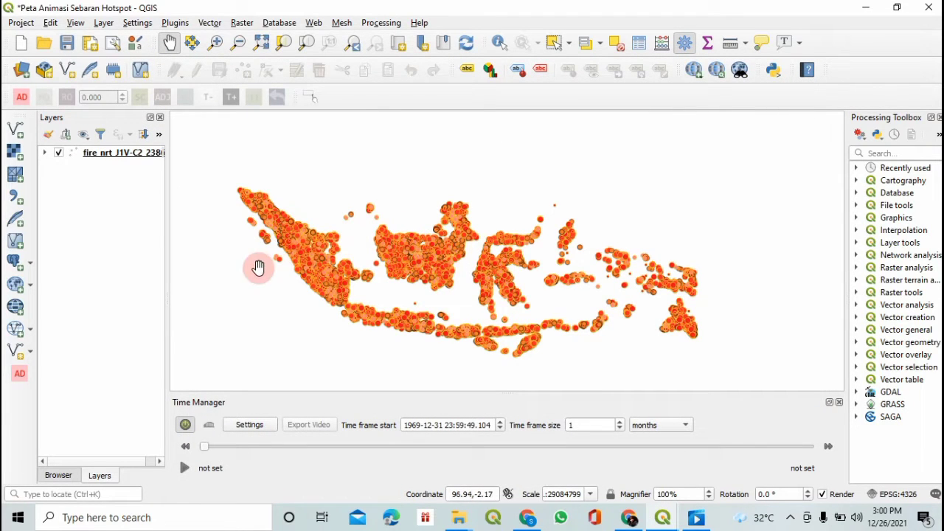
- Add the ESRI Satellite XYZ tiles as a basemap and place it beneath the fire_nrt_J1V-C2 hotspot layer
left_click(62, 477)
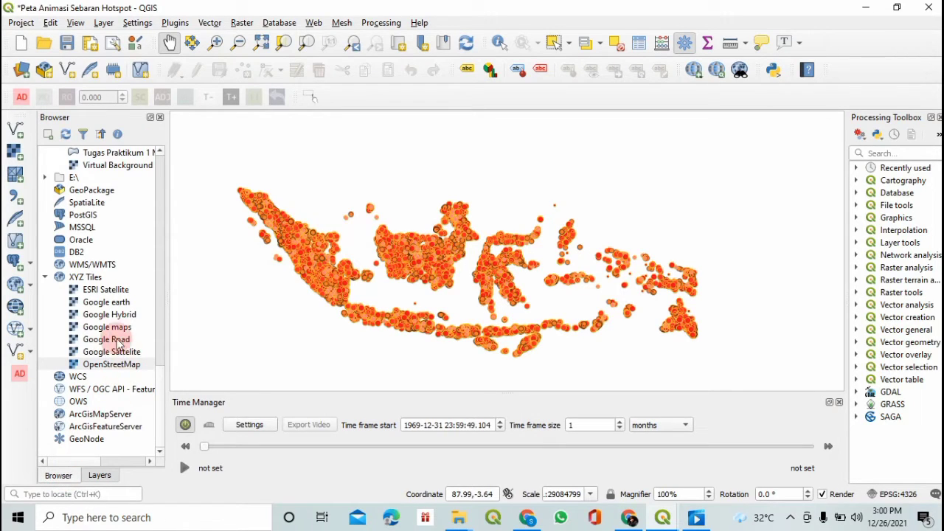
left_click(107, 291)
double_click(107, 290)
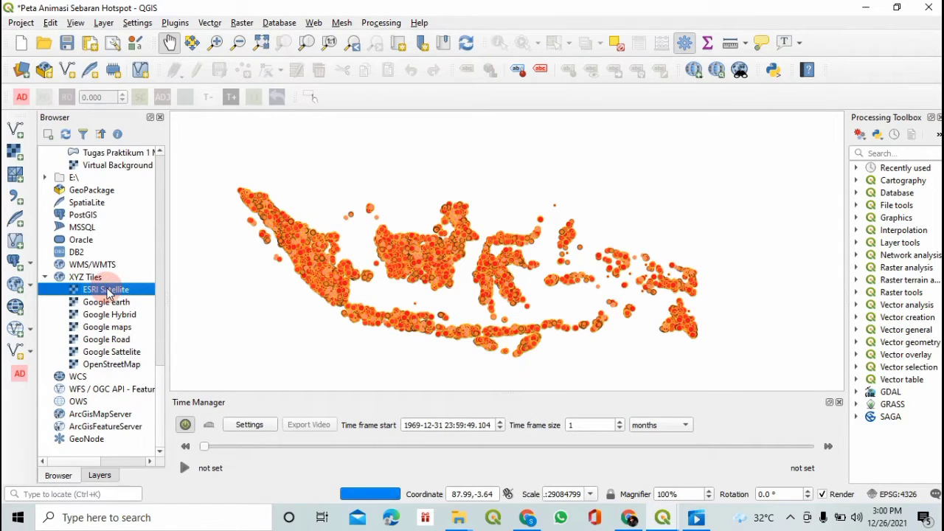
left_click(97, 477)
left_click(118, 155)
left_click_drag(118, 156, 120, 176)
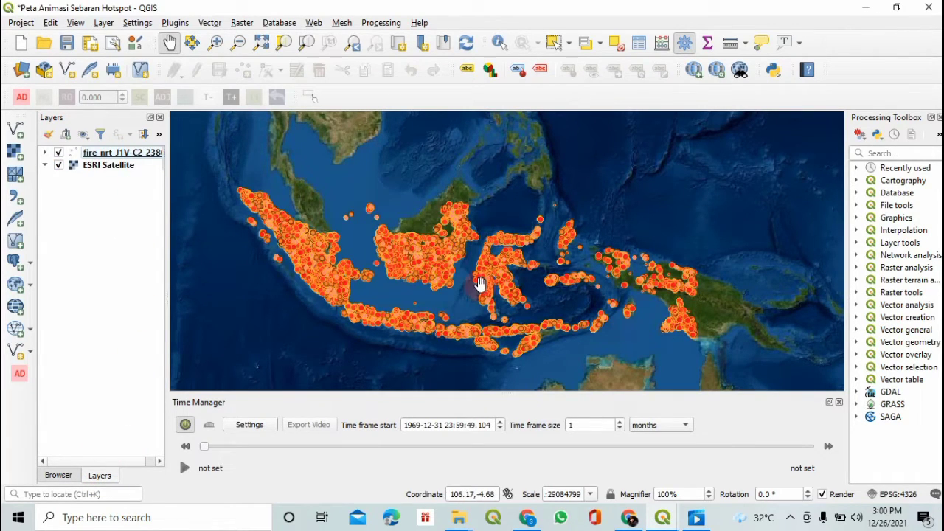
- Add the gadm36_IDN_1.shp shapefile from the SHP INDO folder to the project as a vector layer
left_click_drag(487, 283, 478, 265)
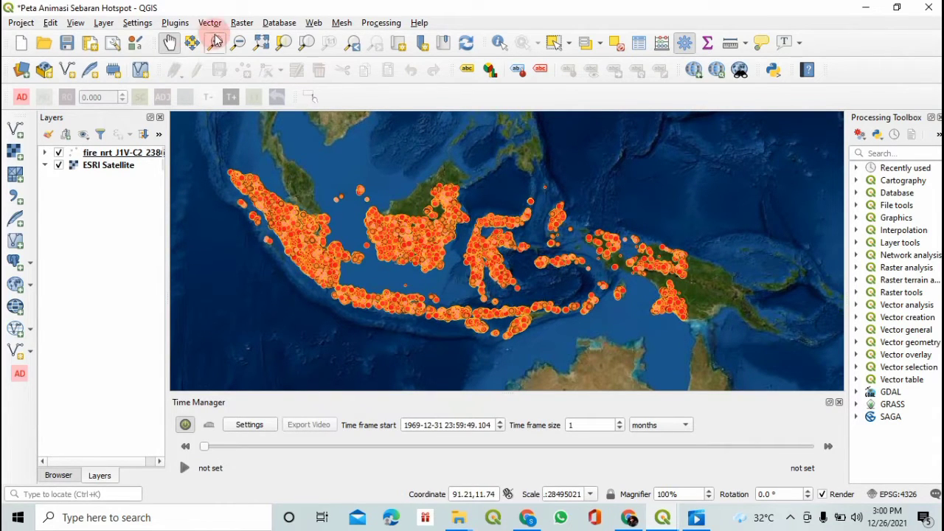
left_click(104, 23)
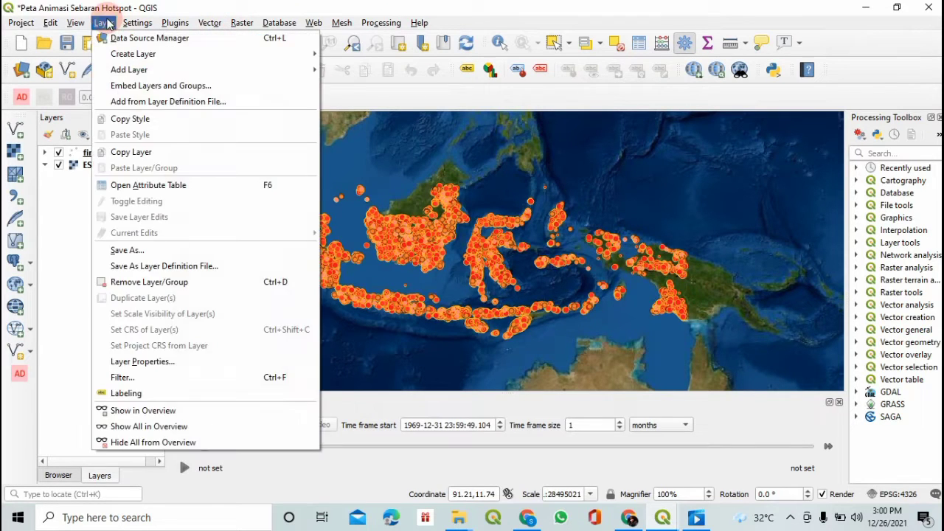
left_click(137, 23)
mouse_move(103, 23)
mouse_move(130, 69)
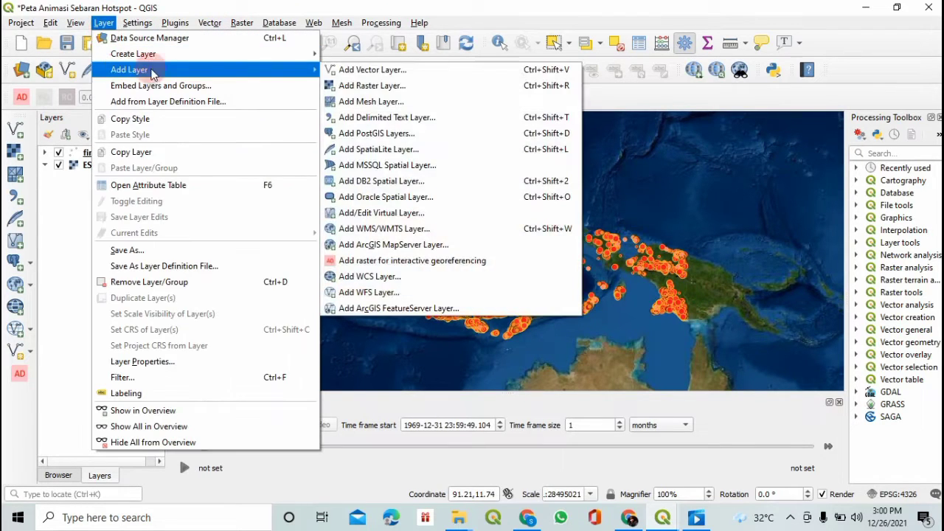
left_click(352, 77)
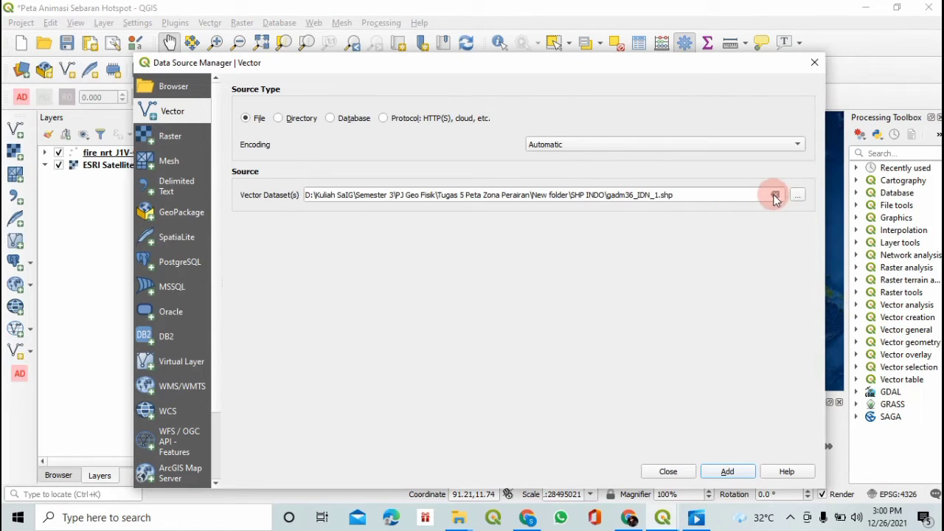
left_click(797, 196)
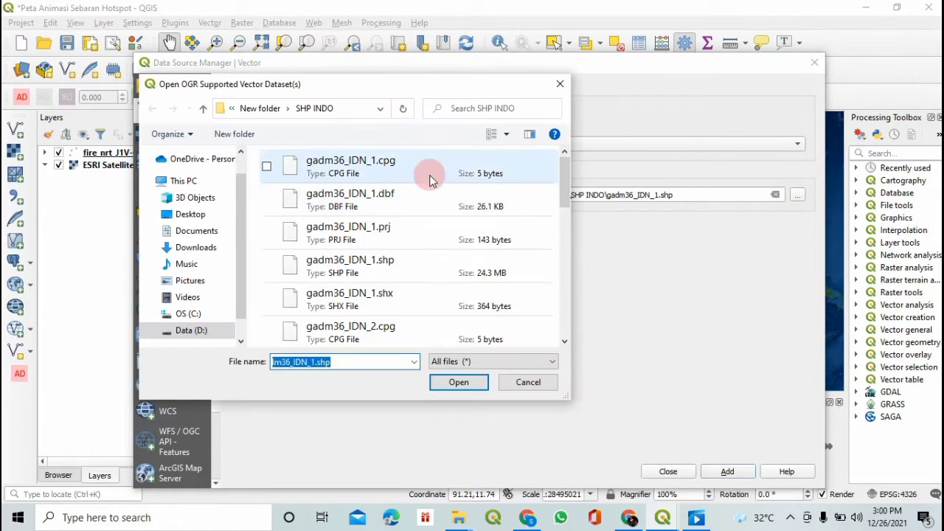
left_click(390, 267)
left_click(457, 384)
left_click(727, 472)
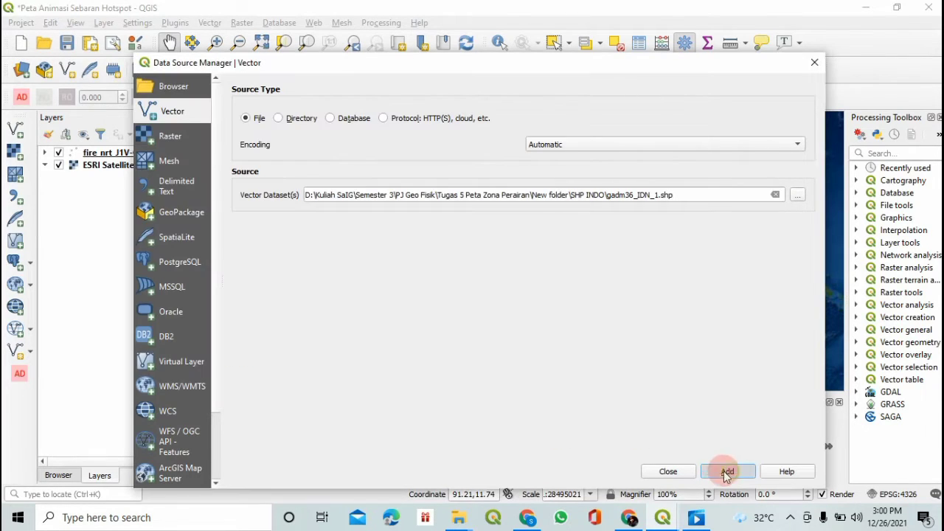
left_click(654, 473)
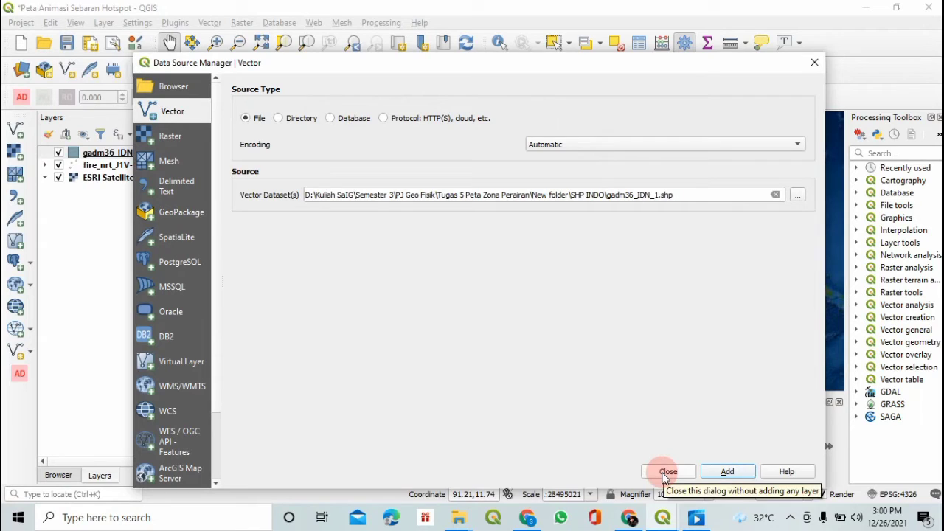
left_click(666, 474)
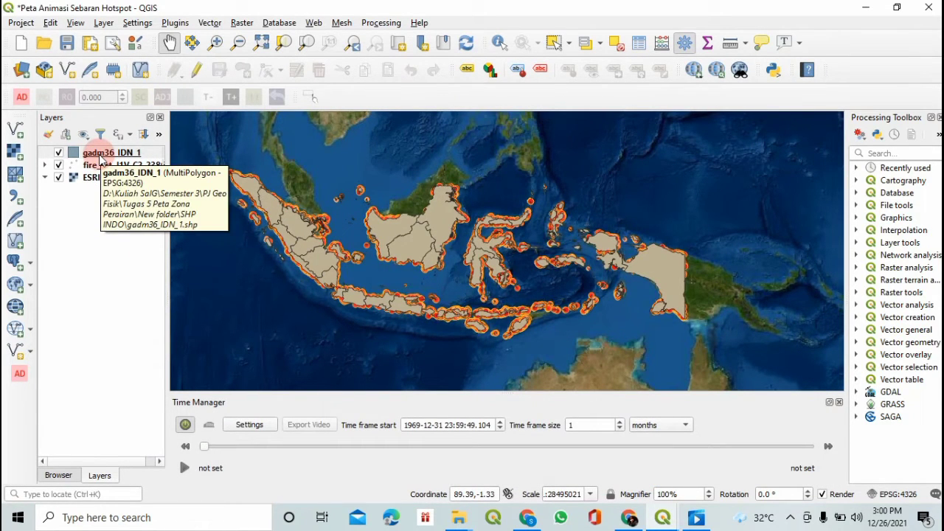
- Make the simple fill of the gadm36_IDN_1 layer's symbol fully transparent
left_click(73, 154)
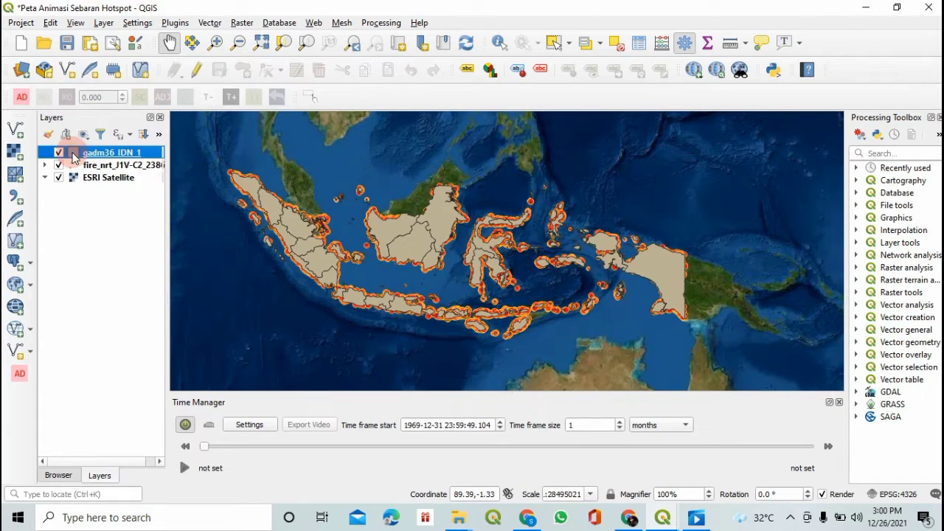
double_click(73, 156)
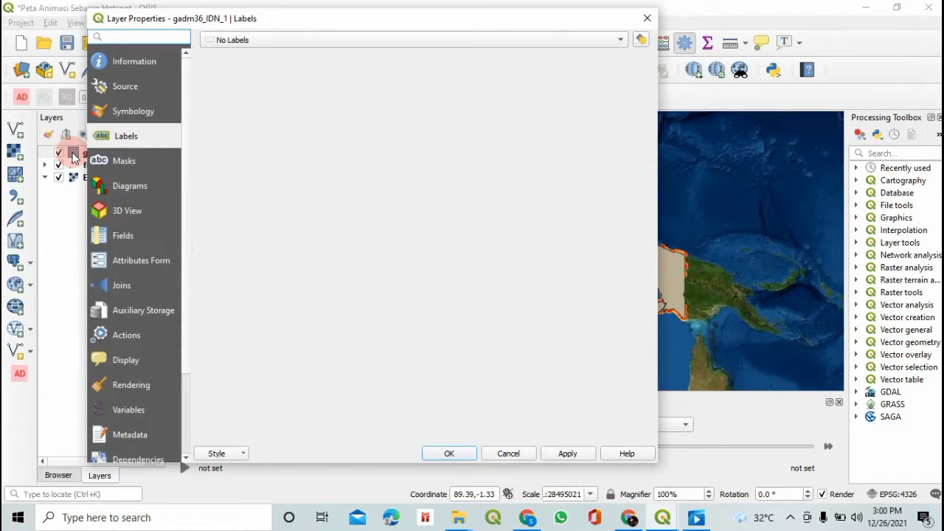
left_click(133, 113)
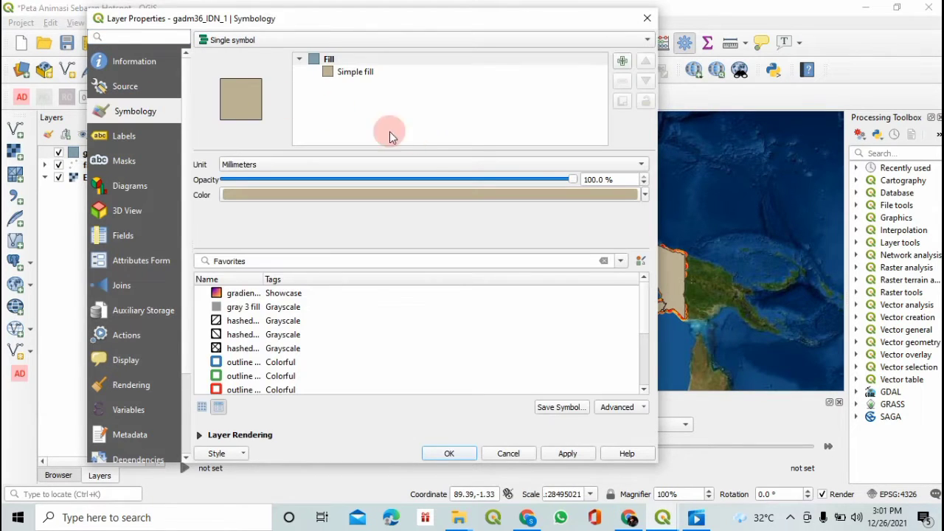
left_click(346, 72)
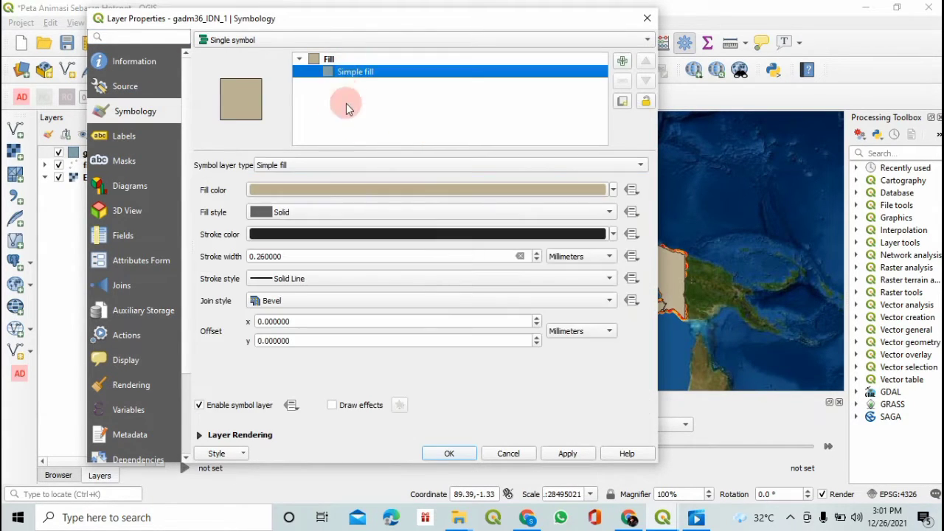
left_click(613, 191)
left_click_drag(378, 355, 234, 367)
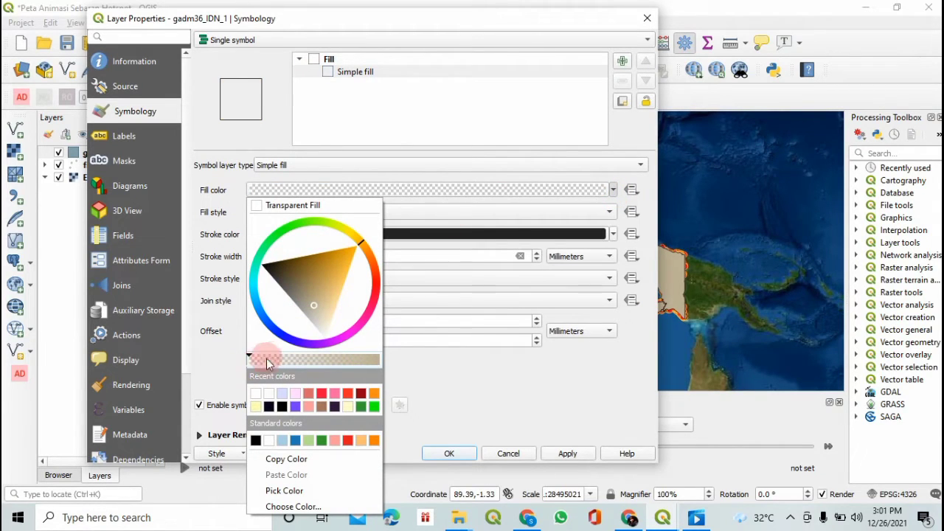
left_click(470, 394)
- Change the stroke color of the gadm36_IDN_1 boundaries to bright green and apply the symbology
left_click(607, 235)
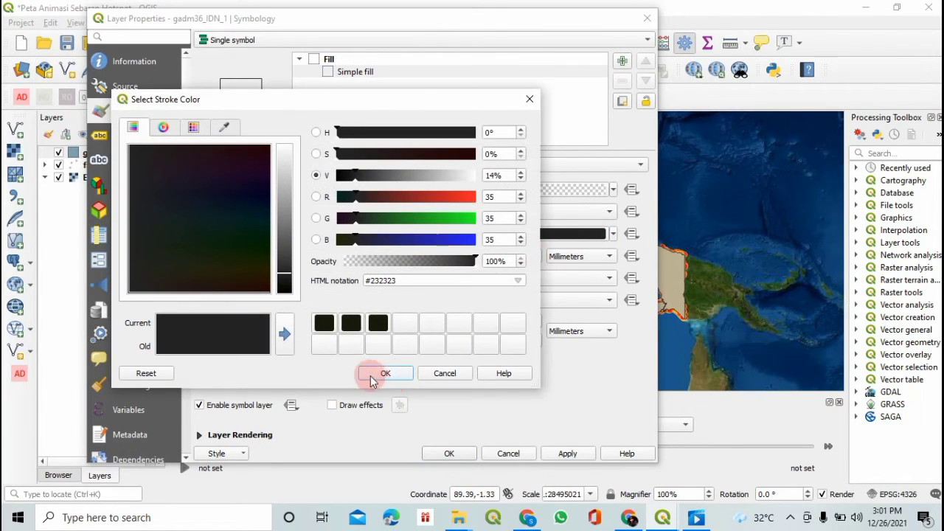
left_click(384, 374)
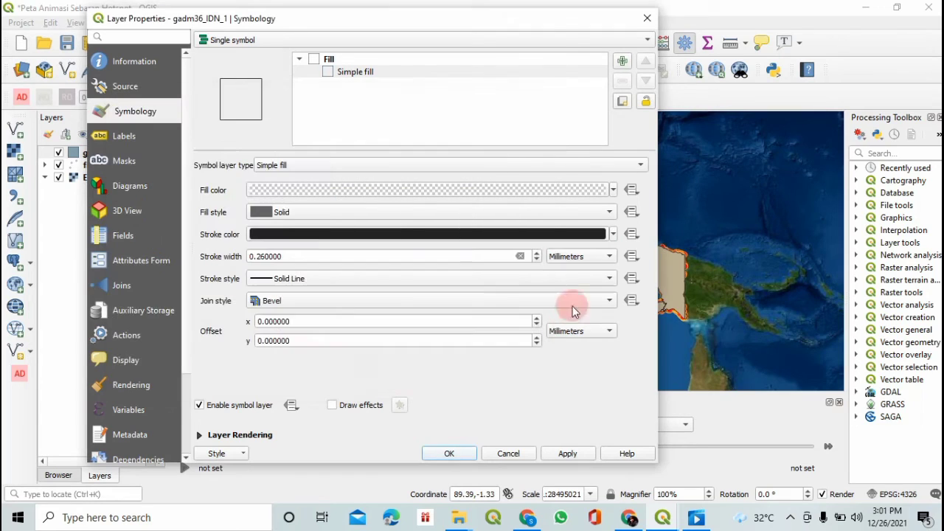
left_click(613, 234)
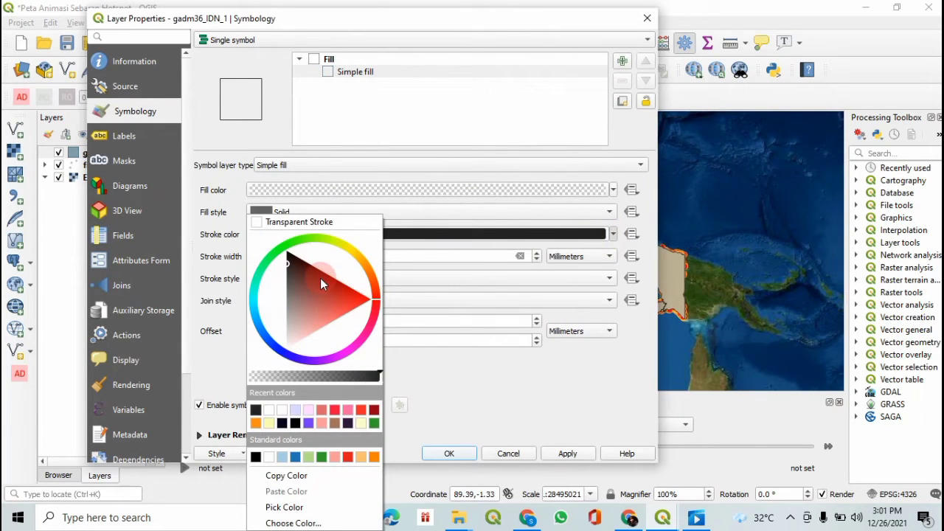
left_click(288, 260)
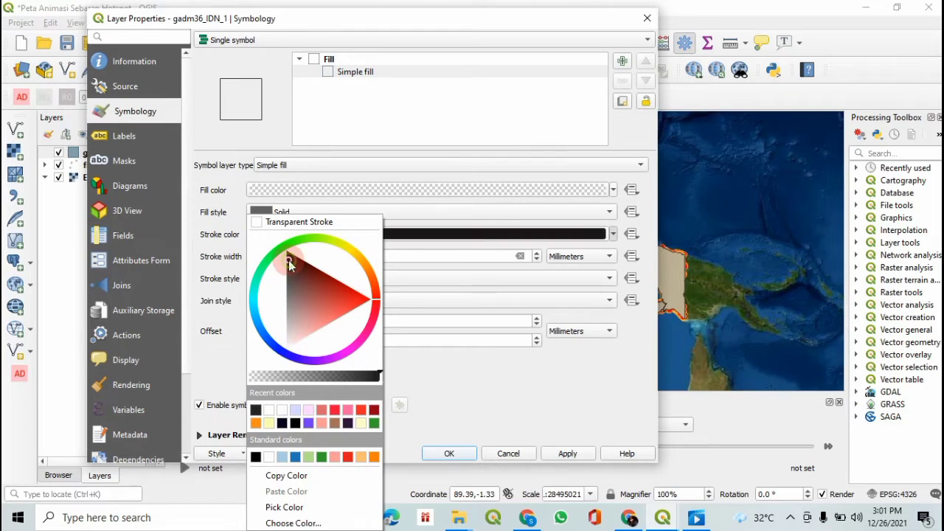
left_click_drag(355, 256, 352, 255)
mouse_move(267, 295)
left_mouse_down()
mouse_move(356, 277)
mouse_move(295, 265)
mouse_move(296, 281)
left_mouse_up()
left_click(277, 244)
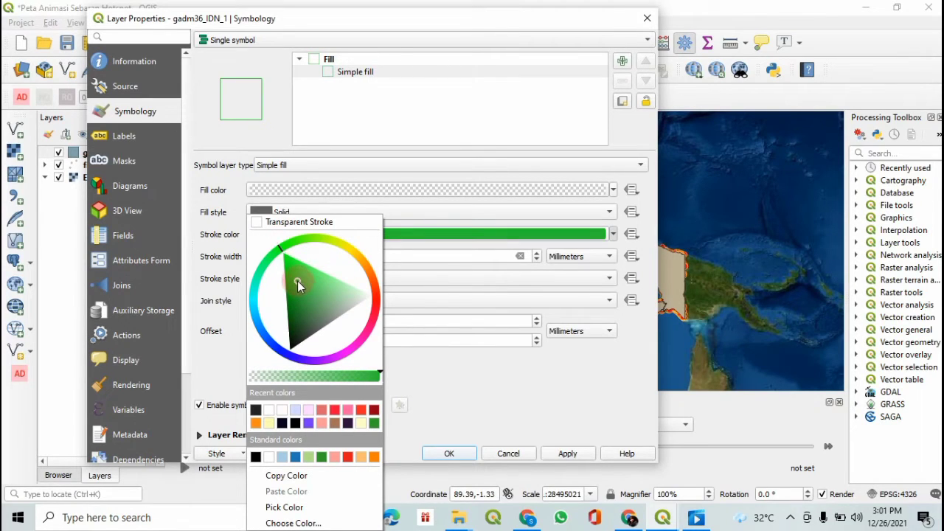
left_click(299, 278)
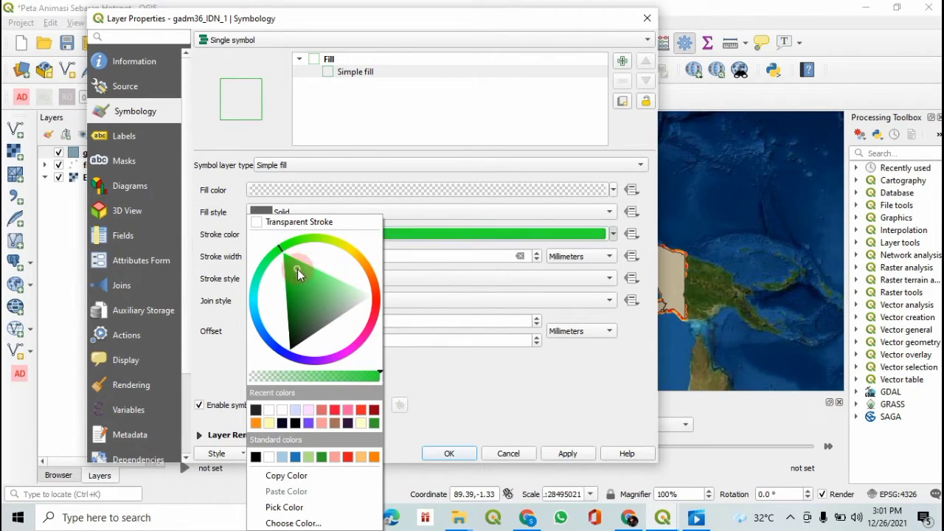
left_click(469, 403)
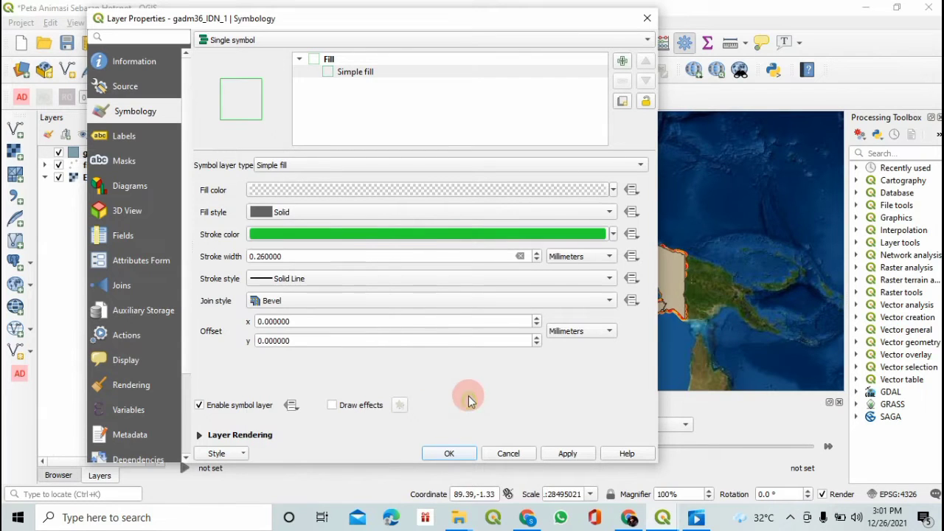
left_click(450, 453)
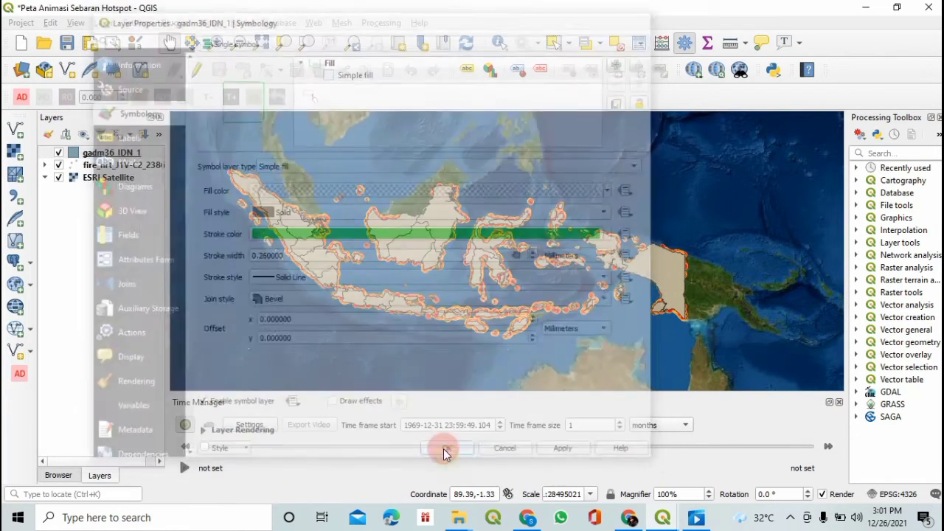
- Hide the fire_nrt_J1V-C2 hotspot layer and increase the stroke width of the gadm36_IDN_1 boundaries by one increment
left_click(59, 165)
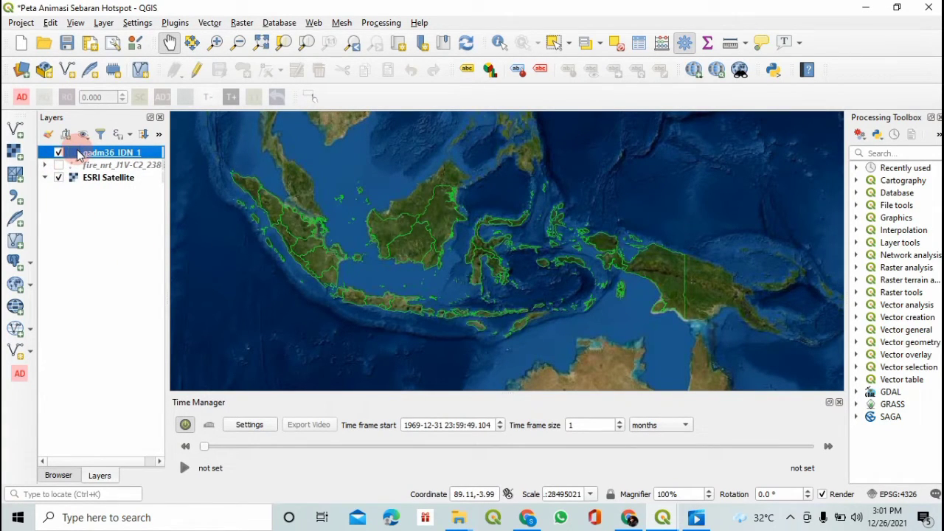
double_click(78, 155)
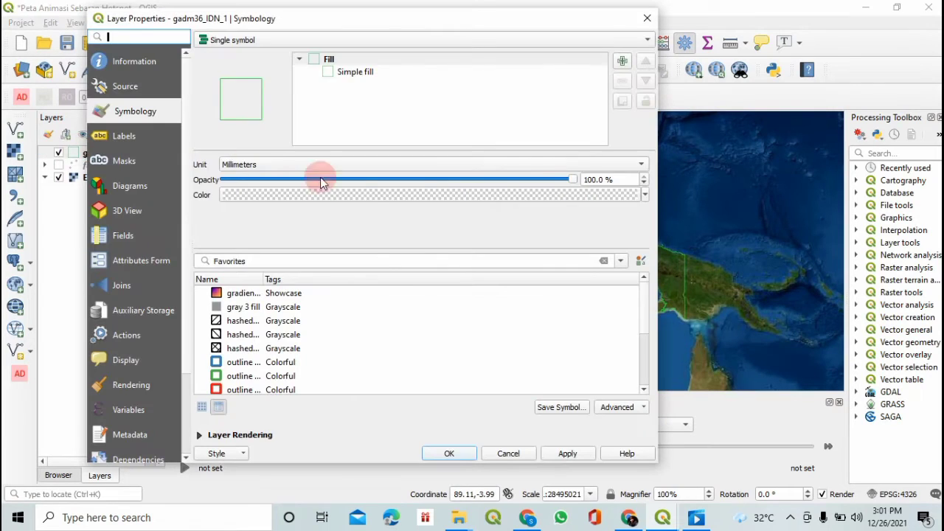
left_click(346, 72)
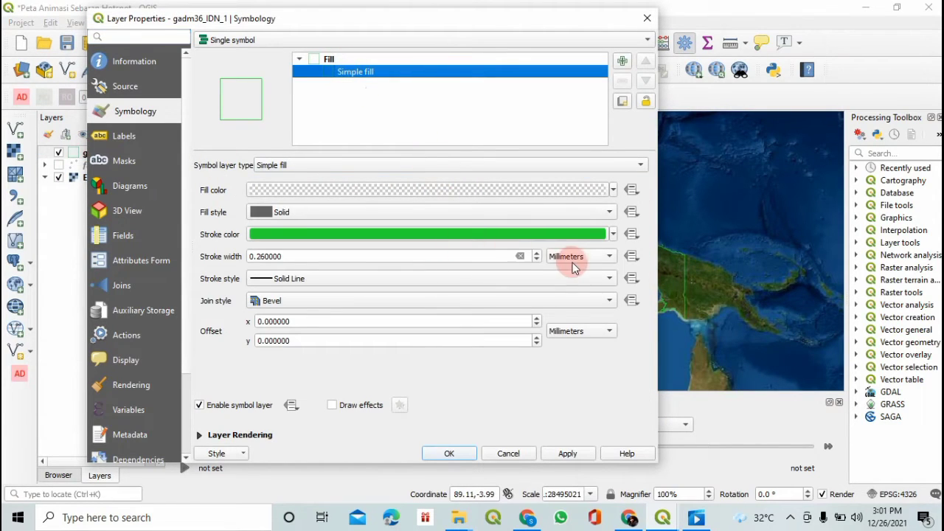
left_click(539, 252)
left_click(450, 453)
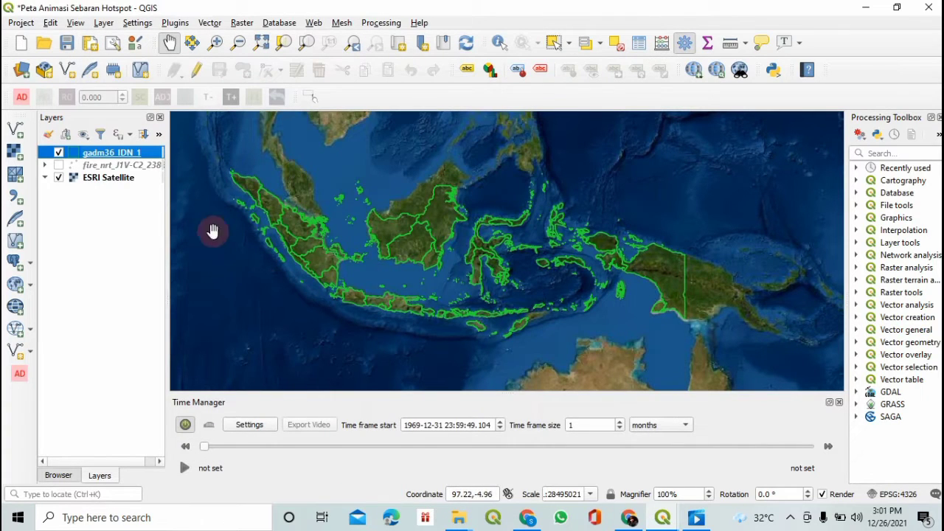
- Turn on single labels for the gadm36_IDN_1 layer with a text size of 7 points
right_click(92, 156)
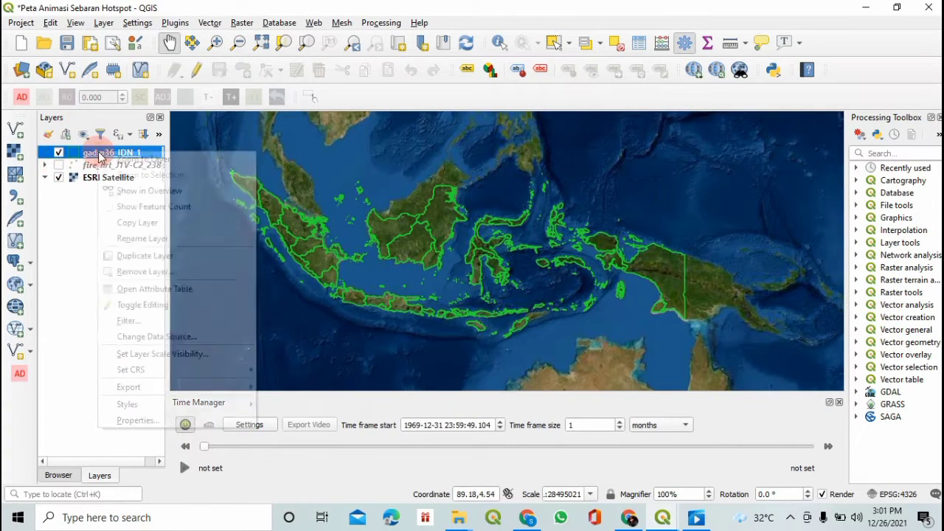
left_click(137, 420)
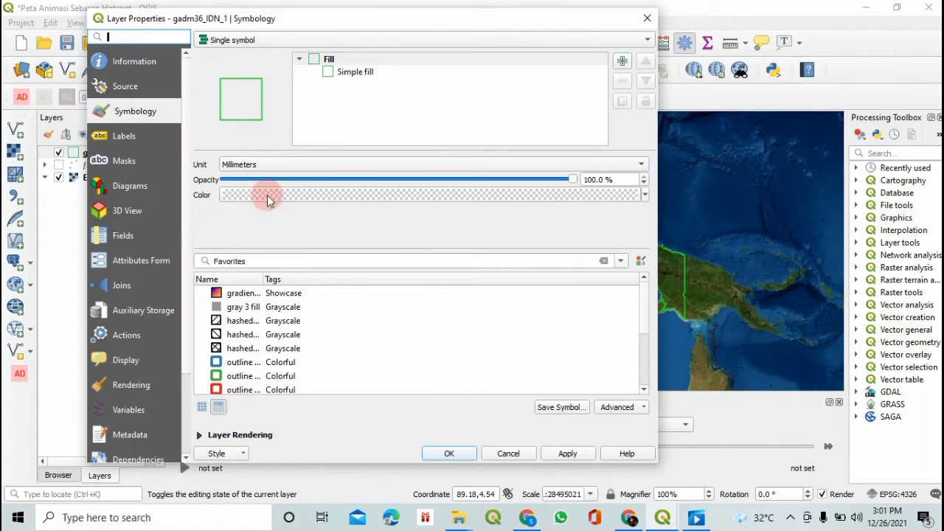
left_click(121, 136)
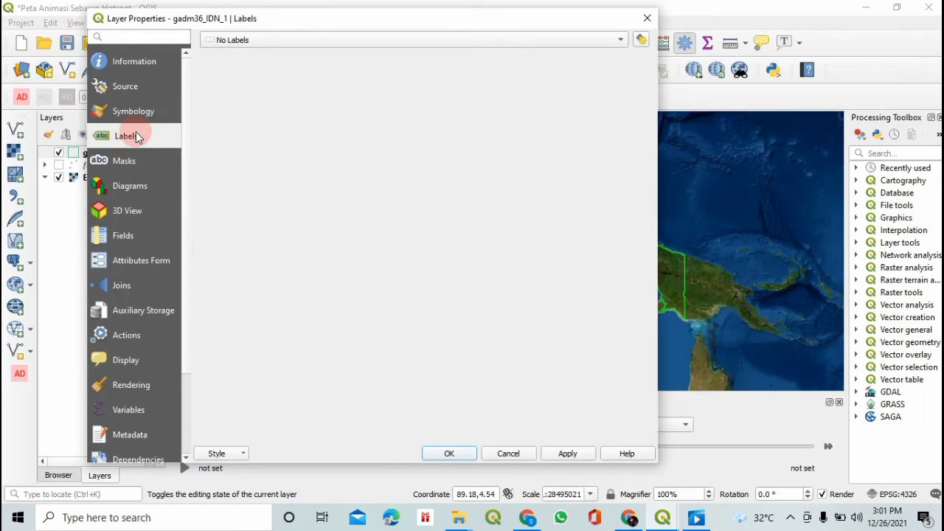
left_click(413, 40)
left_click(413, 53)
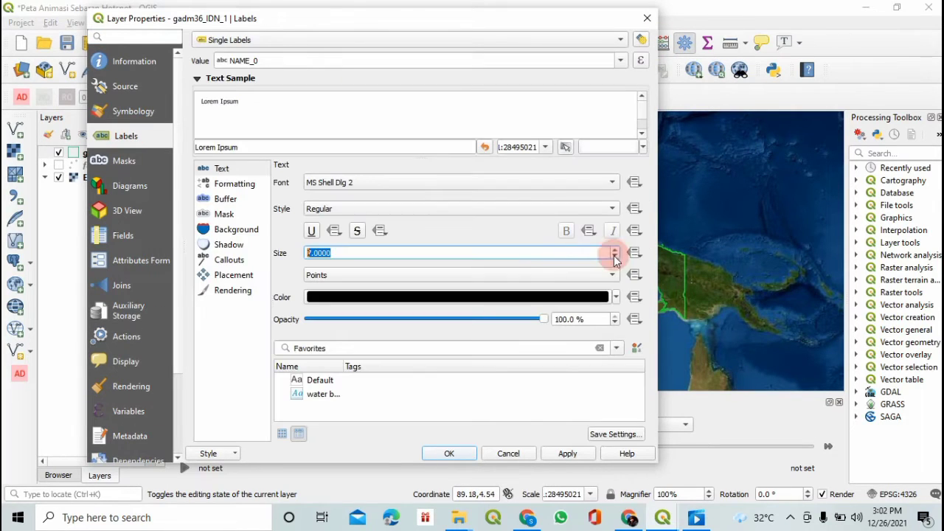
- Enable a white 1 mm text buffer for the gadm36_IDN_1 labels and apply it to the map
left_click(225, 200)
left_click(279, 182)
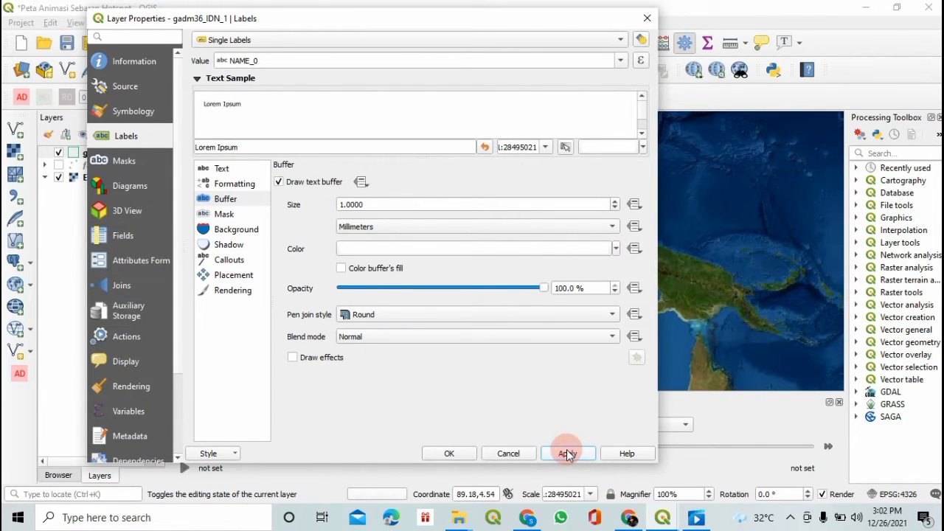
left_click_drag(542, 19, 339, 42)
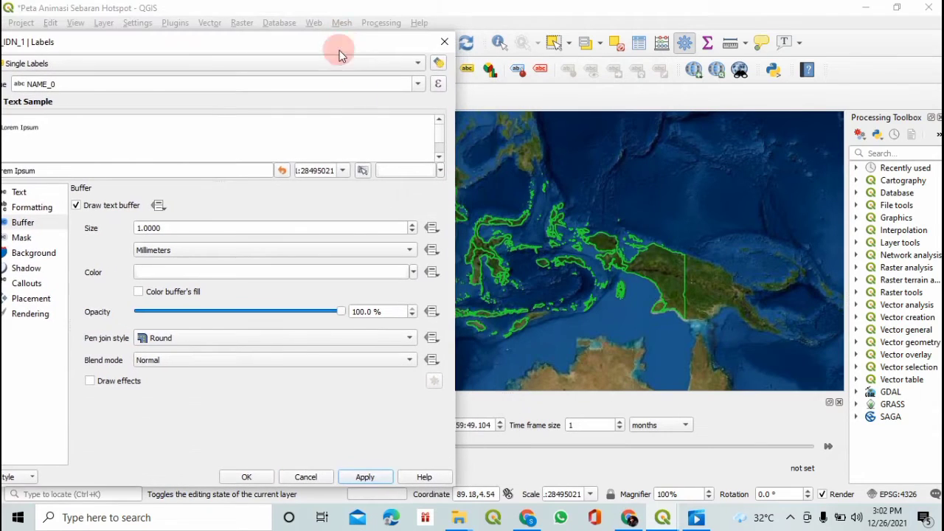
left_click(361, 477)
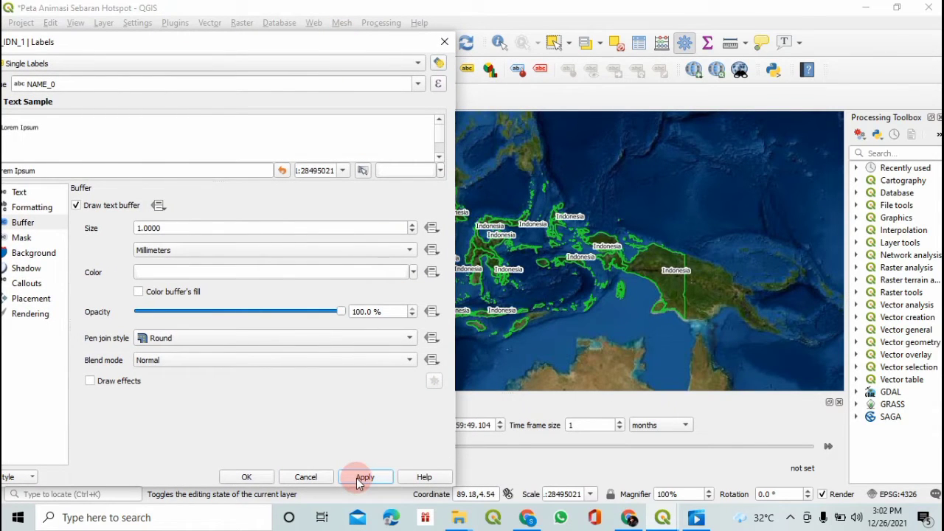
- Set the label value of the gadm36_IDN_1 layer to the NAME_1 field and apply it
left_click(418, 84)
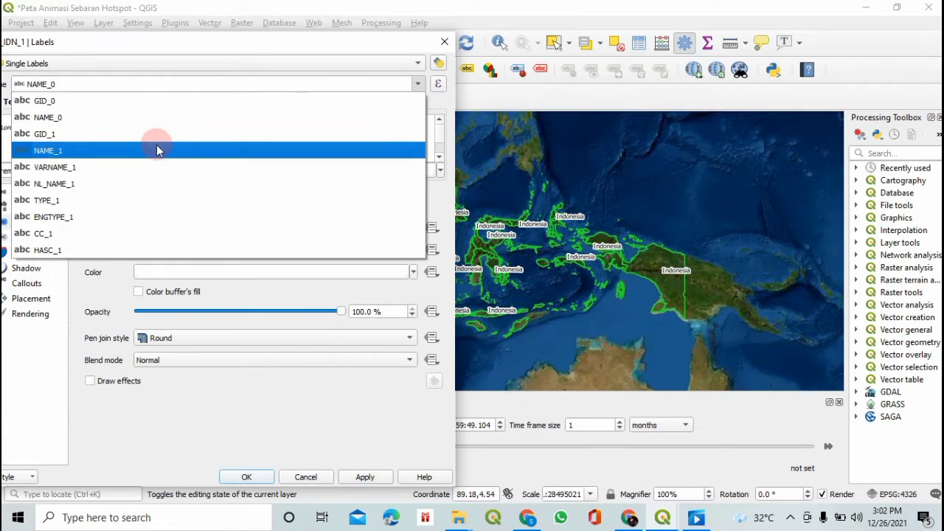
left_click(158, 143)
left_click_drag(245, 50, 275, 18)
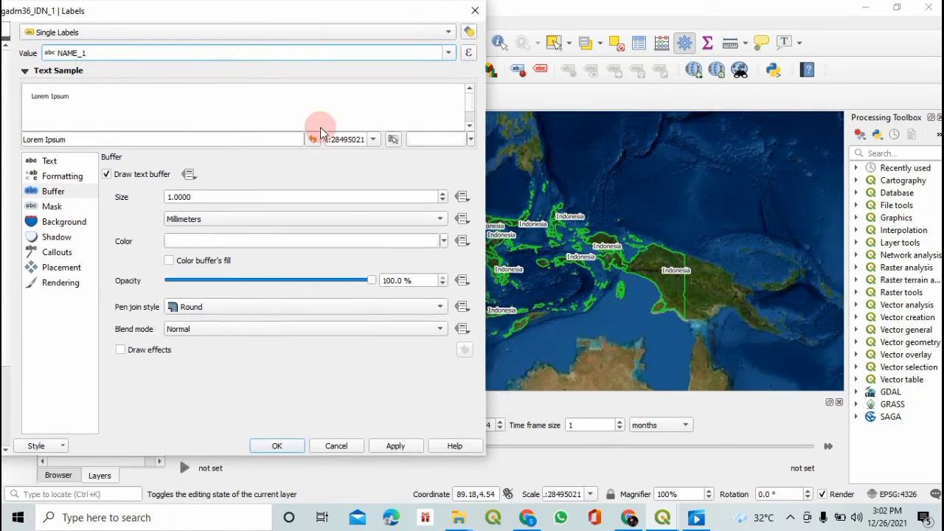
left_click(395, 445)
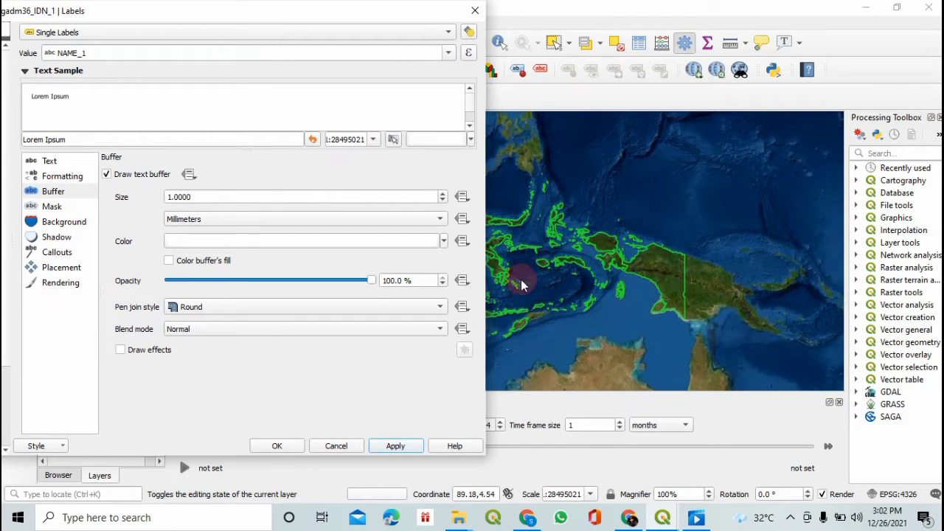
- Confirm the gadm36_IDN_1 label settings and turn the fire_nrt_J1V-C2_238639 hotspot layer back on beneath the boundaries
left_click(280, 445)
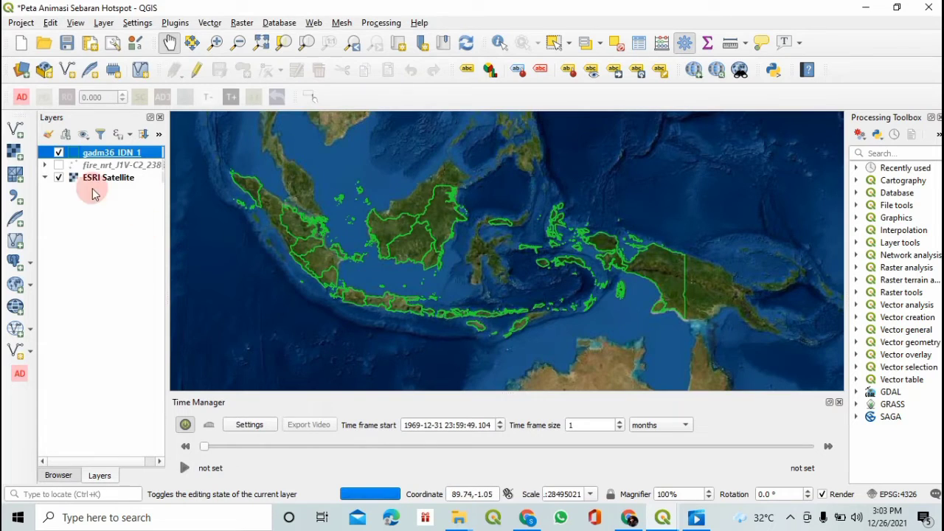
left_click(63, 153)
left_click(59, 166)
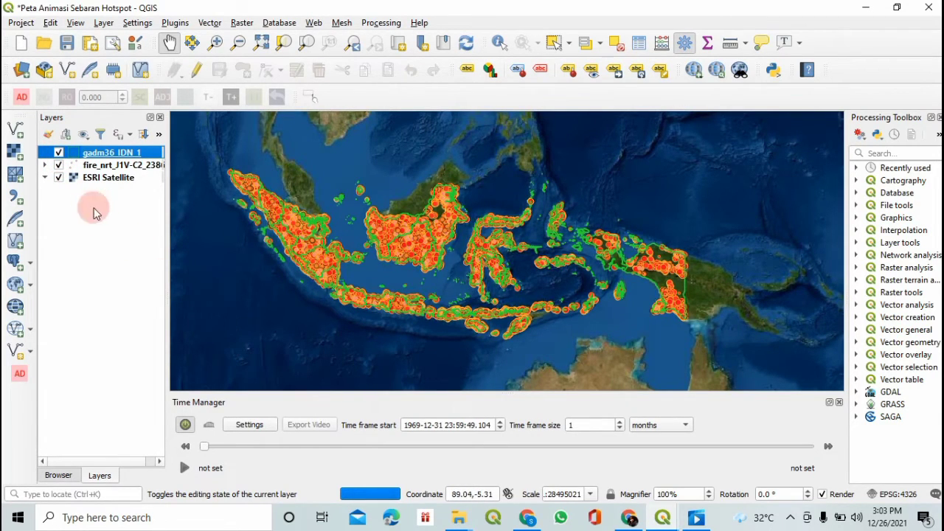
left_click(58, 152)
- Open the symbology properties of the fire_nrt_J1V-C2_238639 layer and keep the Graduated renderer on the scan field
left_click(107, 166)
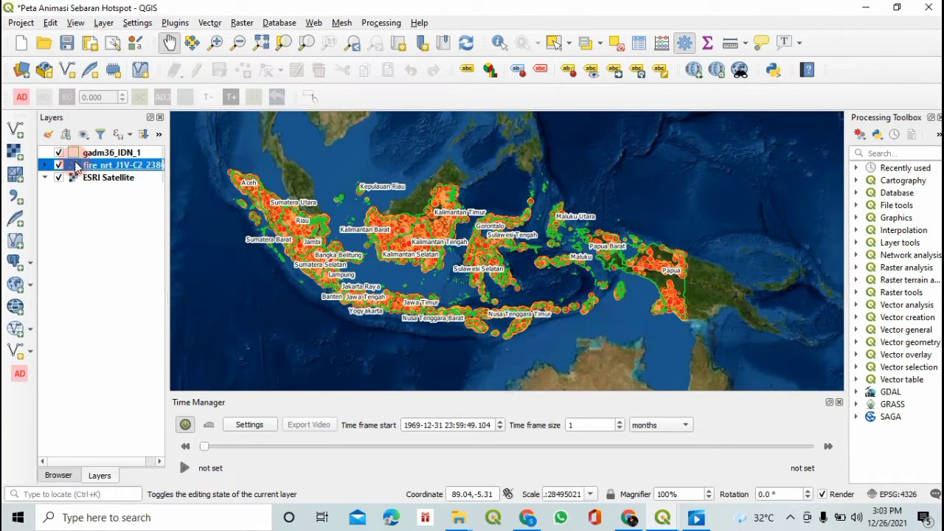
double_click(77, 166)
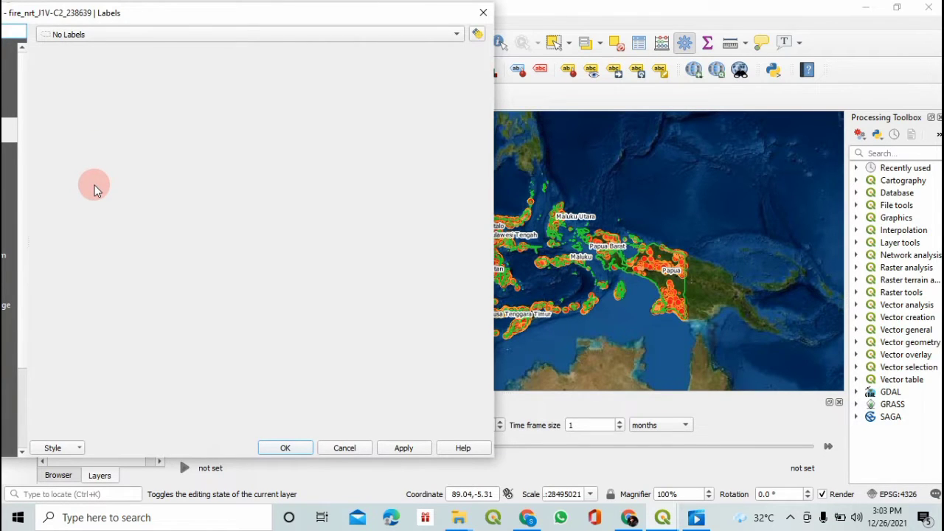
left_click_drag(196, 18, 457, 12)
left_click(327, 102)
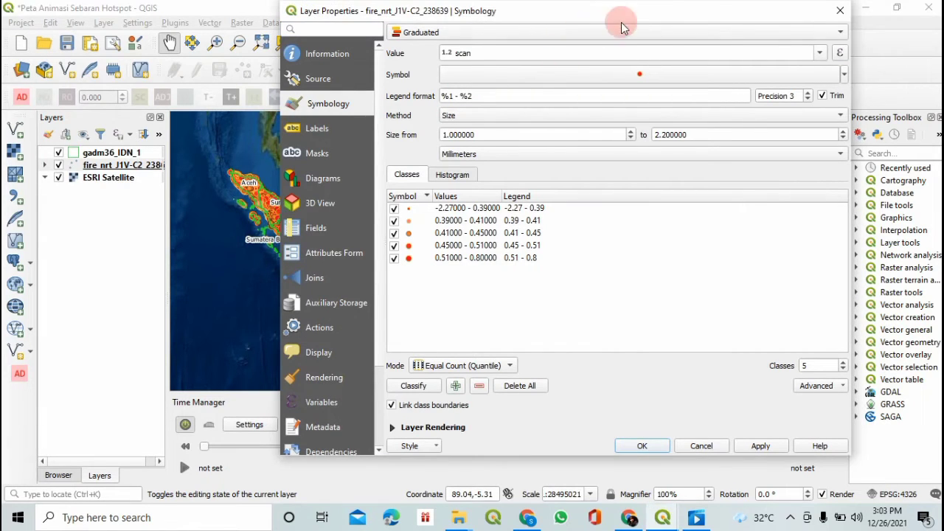
left_click_drag(636, 6, 672, 79)
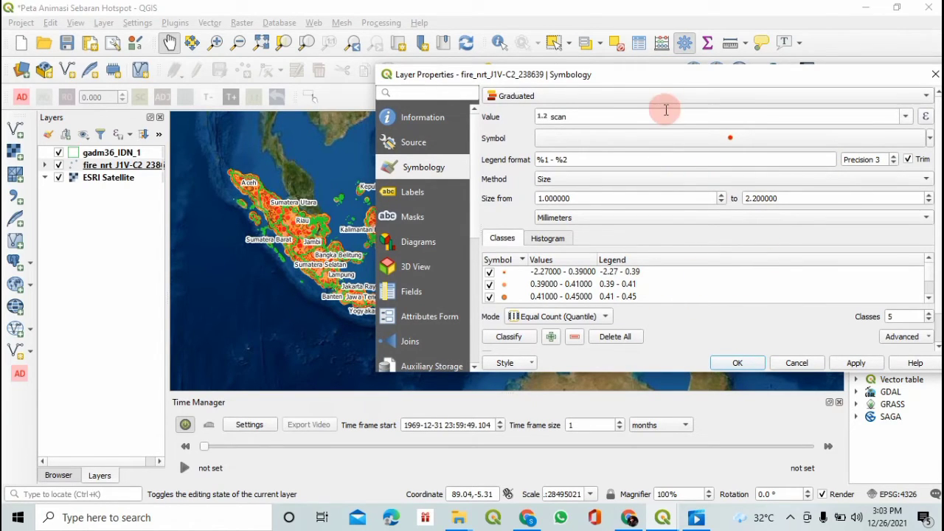
left_click(914, 96)
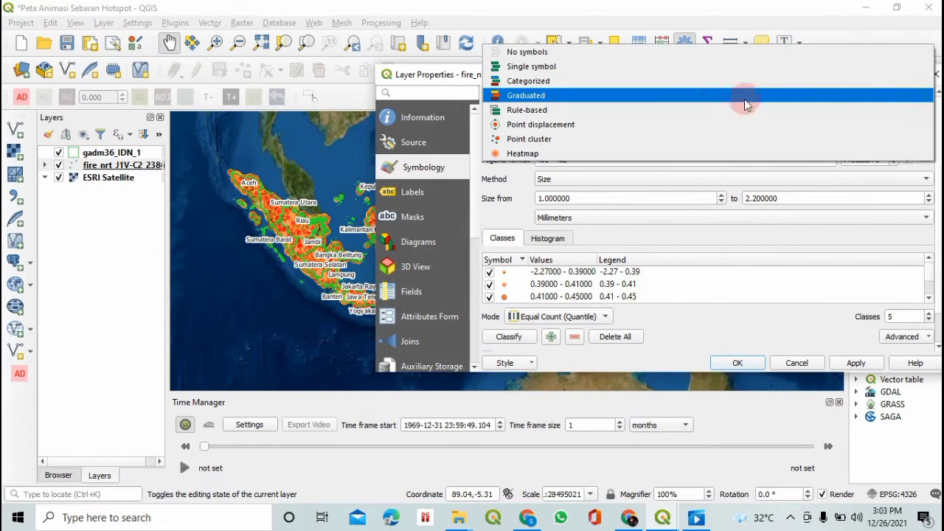
left_click(525, 95)
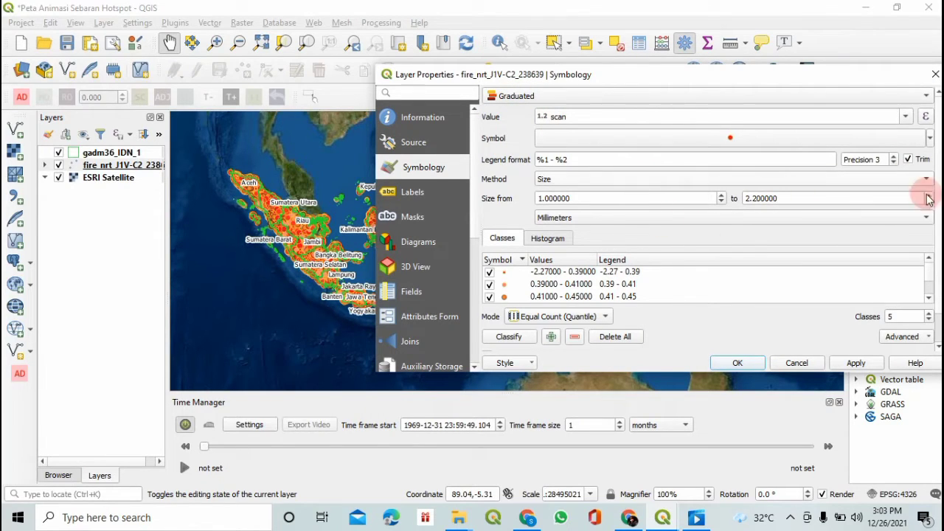
- Set the marker colour of the lowest hotspot class, -2.27 - 0.39, to orange
scroll(935, 262, "down", 1)
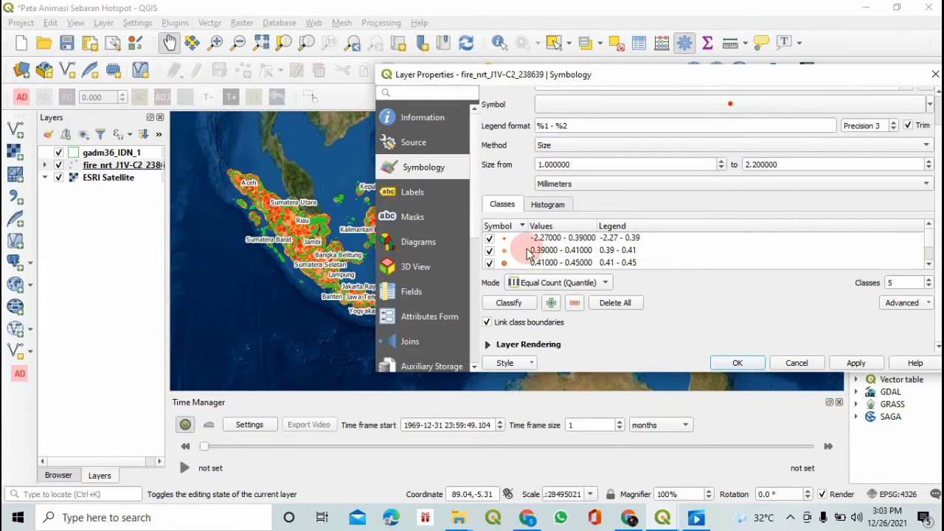
double_click(502, 243)
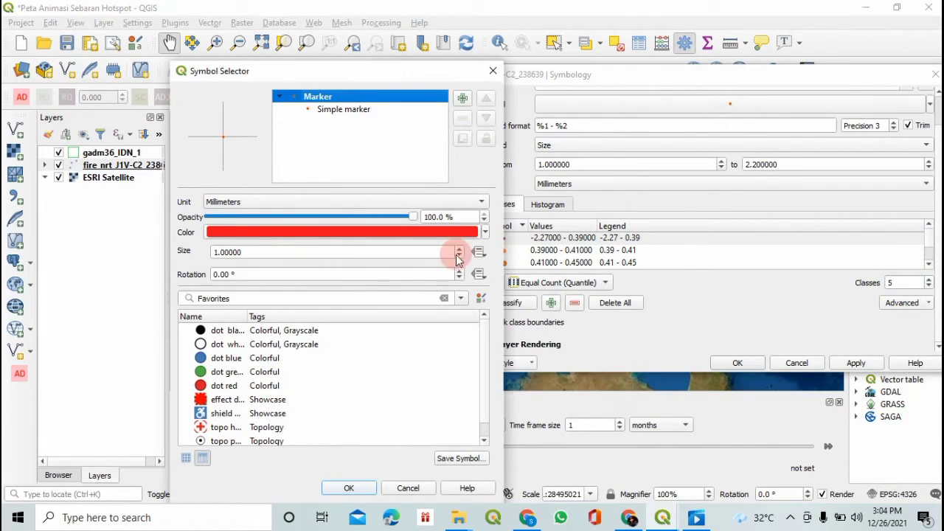
left_click(485, 233)
left_click_drag(331, 298, 312, 287)
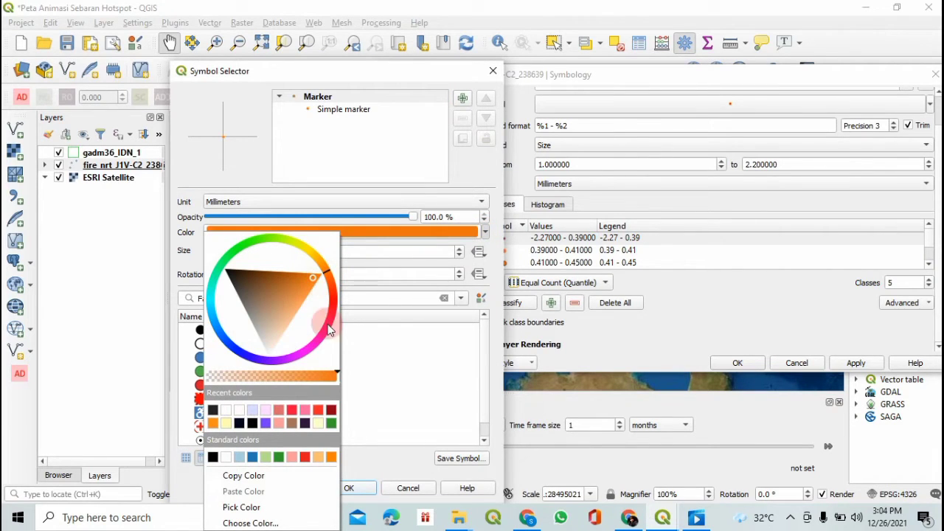
left_click(348, 487)
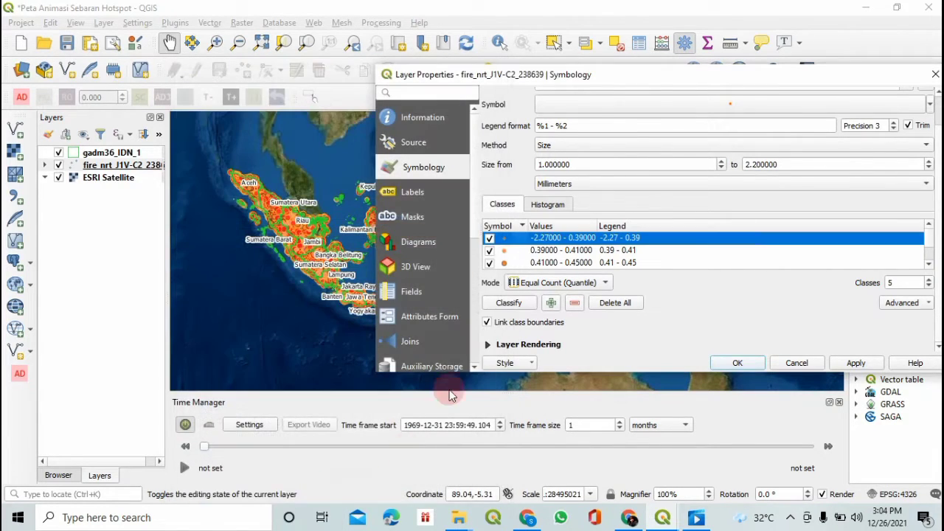
- Change the marker colour of the 0.39 - 0.41 hotspot class to a light reddish orange
double_click(504, 250)
left_click(480, 233)
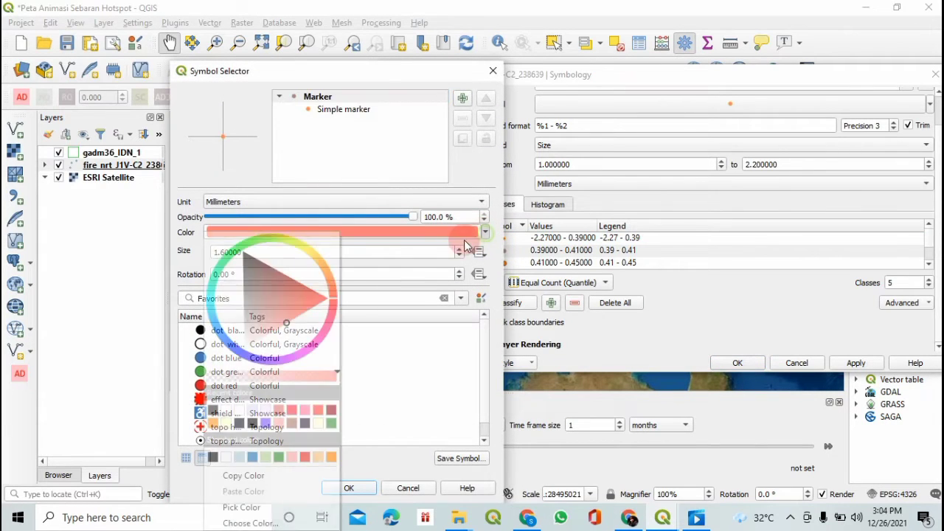
left_click(287, 314)
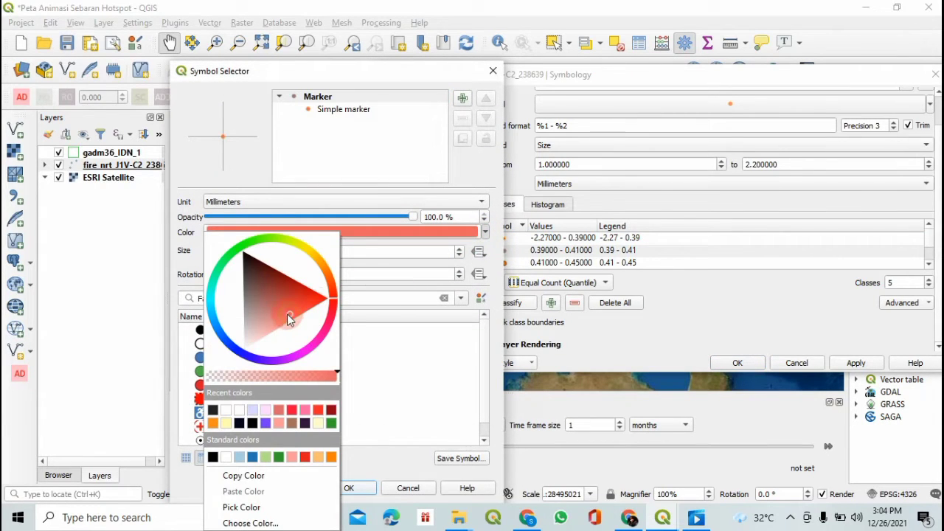
left_click(331, 456)
left_click(349, 487)
- Change the marker colour of the 0.41 - 0.45 hotspot class to a light salmon red
scroll(571, 255, "down", 1)
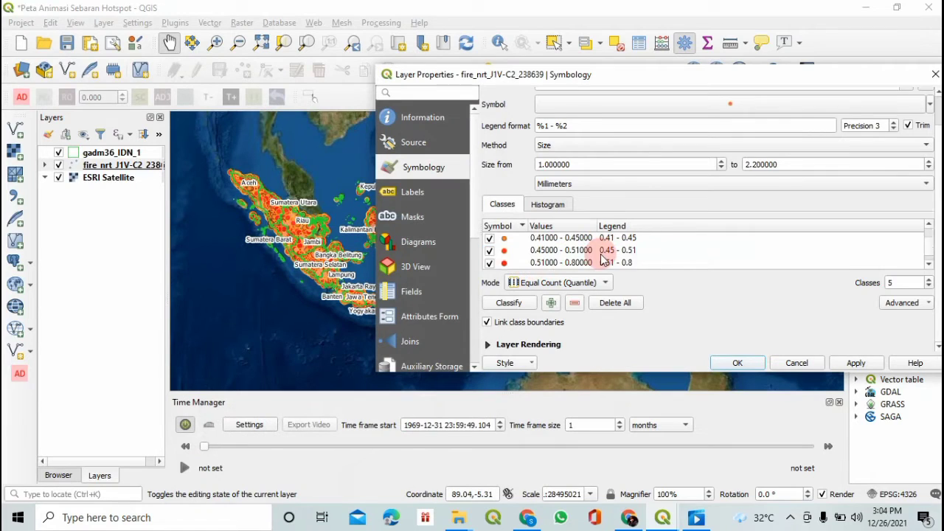
scroll(567, 256, "up", 1)
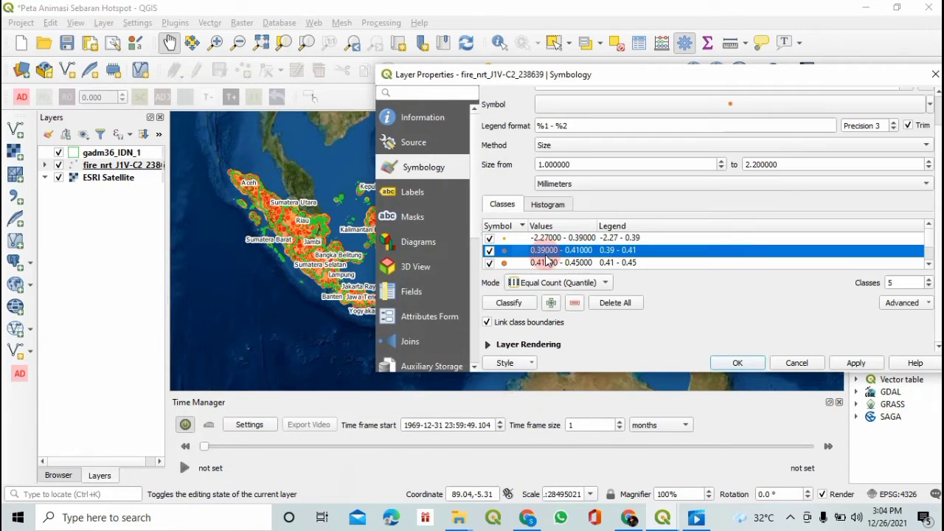
left_click(505, 263)
double_click(505, 265)
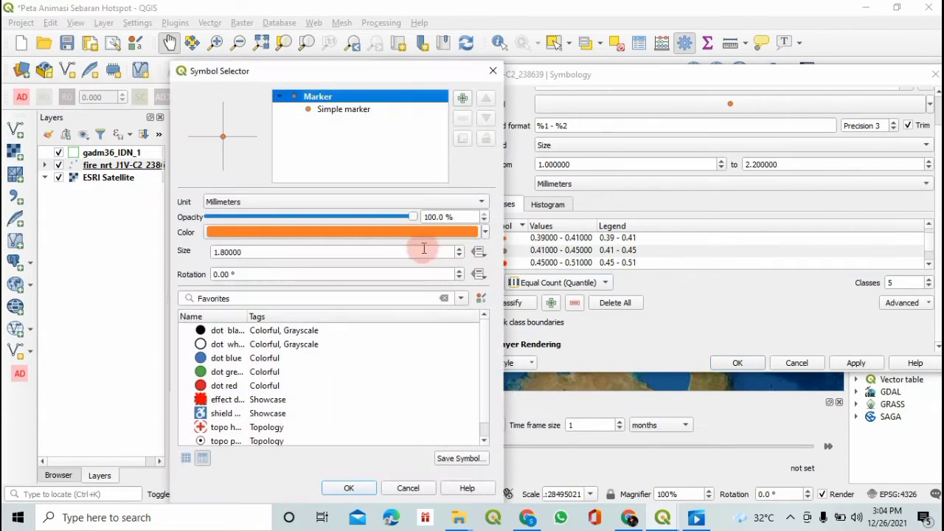
left_click(485, 232)
left_click(329, 295)
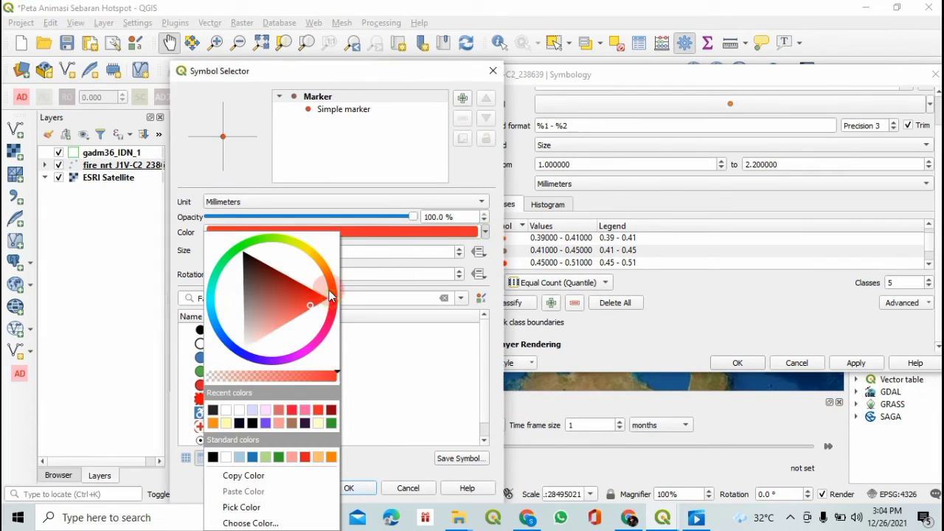
left_click(287, 316)
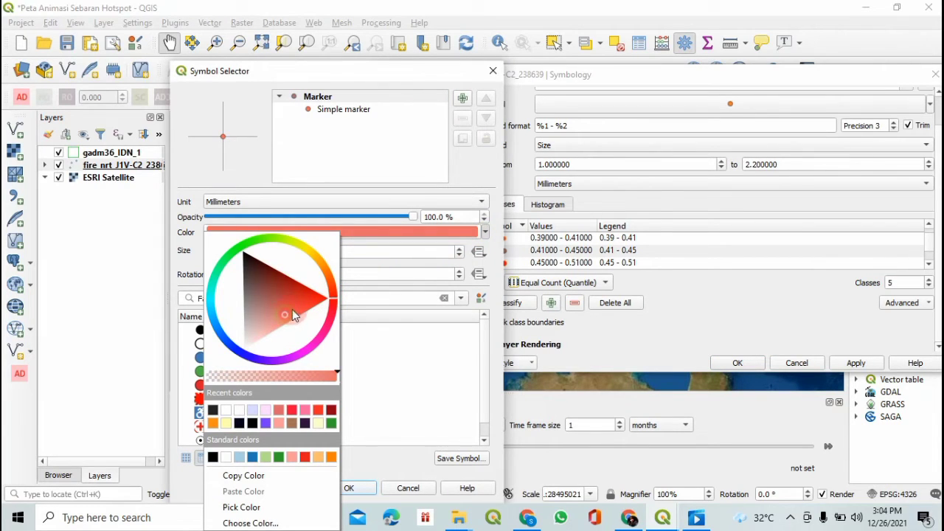
left_click(292, 299)
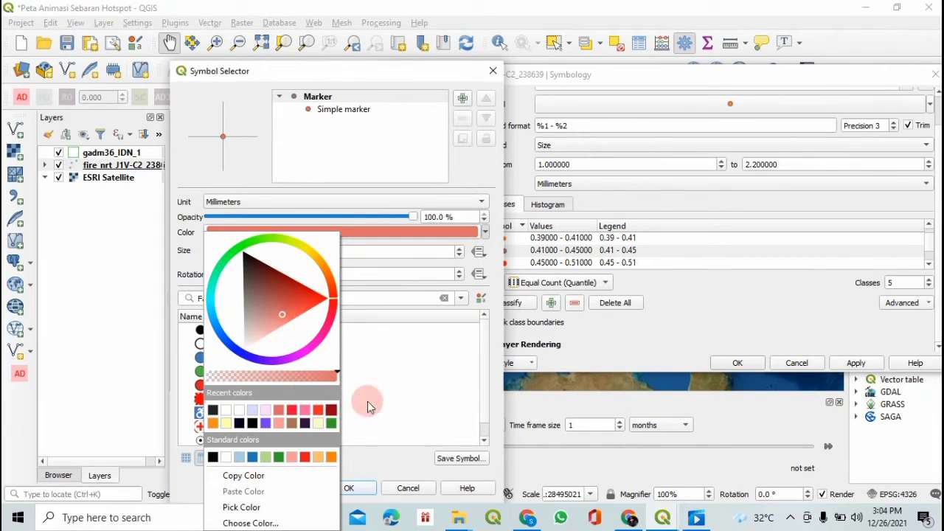
left_click(354, 488)
left_click(354, 489)
- Set the simple marker stroke of the 0.41 - 0.45 class to a semi-transparent orange
double_click(505, 263)
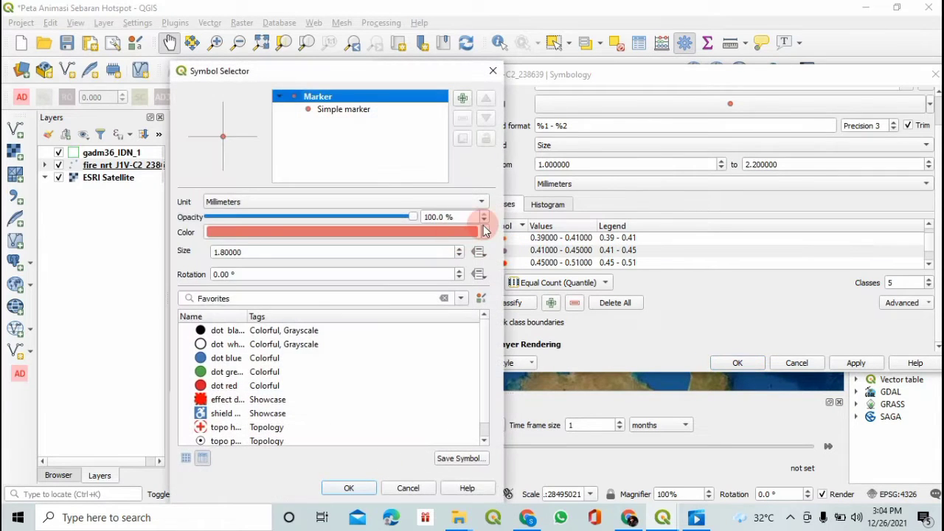
left_click(357, 109)
left_click(442, 272)
left_click(355, 272)
left_click(341, 290)
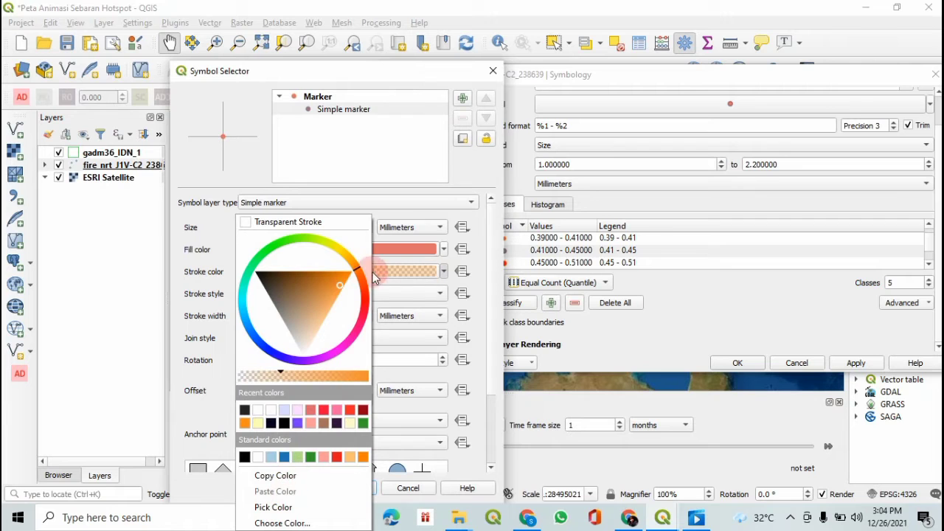
left_click(413, 288)
left_click(409, 406)
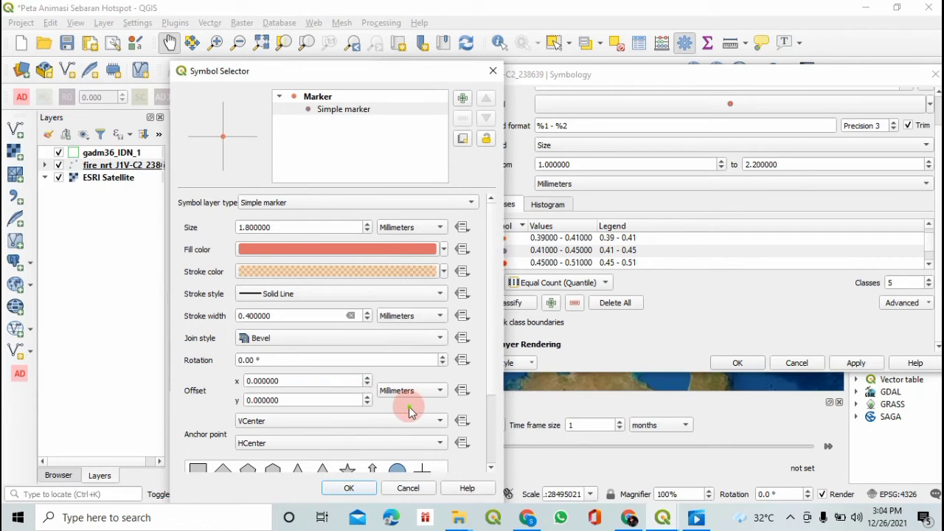
left_click(349, 488)
- Keep the red fill of the 0.45 - 0.51 class and set its simple marker stroke to a semi-transparent orange
double_click(504, 262)
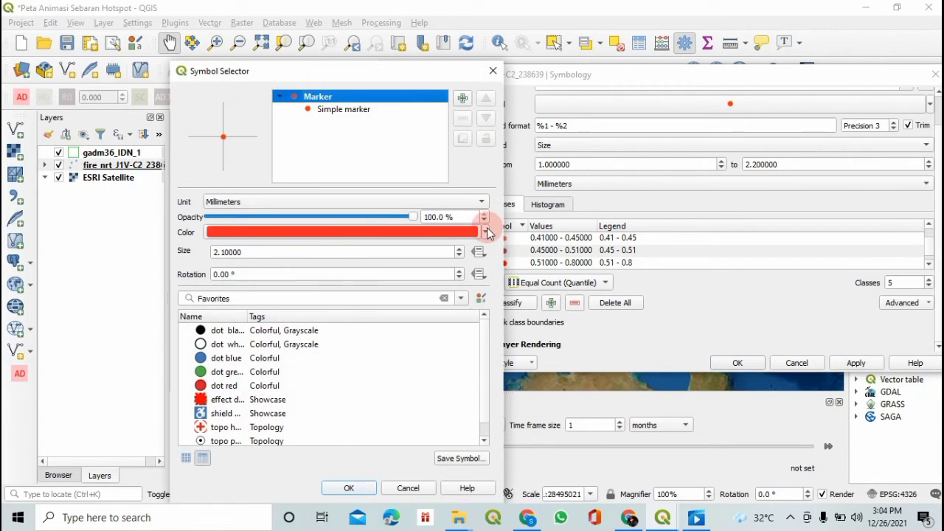
left_click(484, 233)
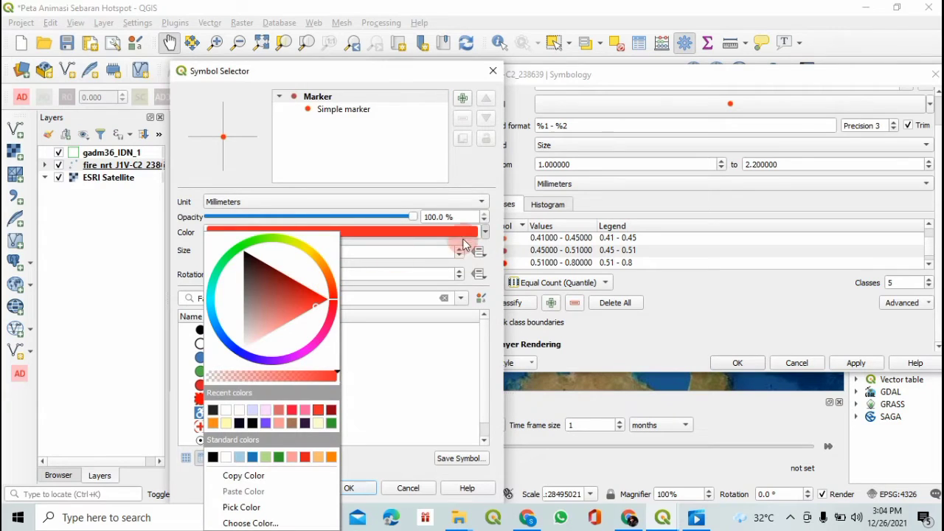
left_click(343, 109)
left_click(443, 271)
left_click_drag(361, 285, 358, 275)
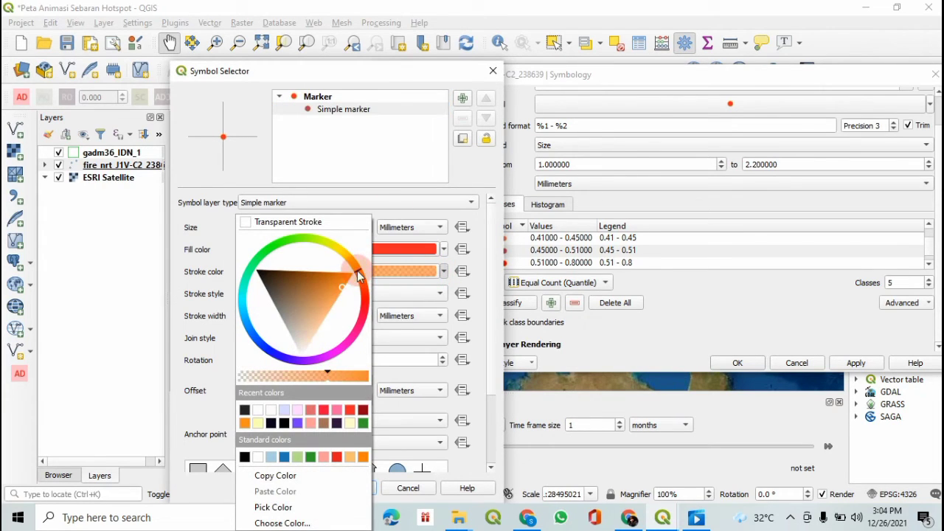
left_click(402, 404)
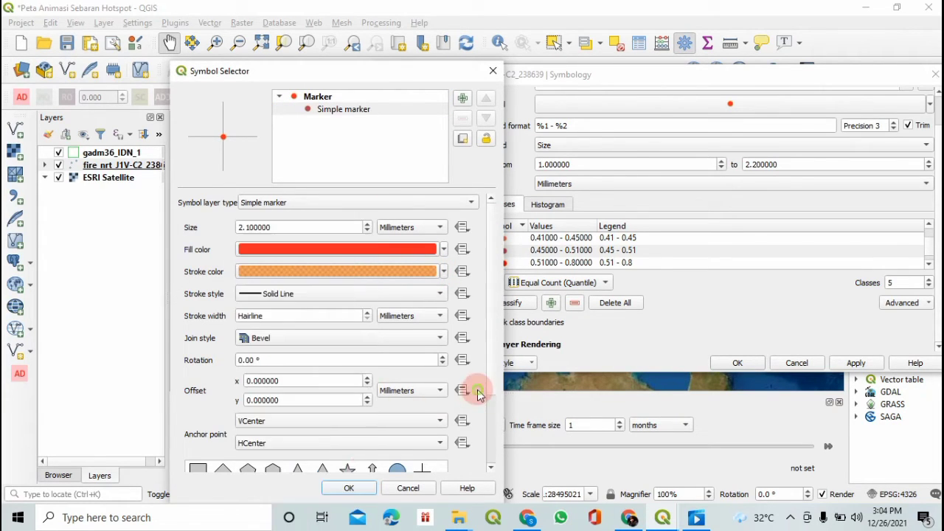
left_click(349, 487)
- Enlarge the layer properties dialog, check all five graduated classes, and apply the symbology to the hotspot layer
left_click_drag(876, 74, 685, 32)
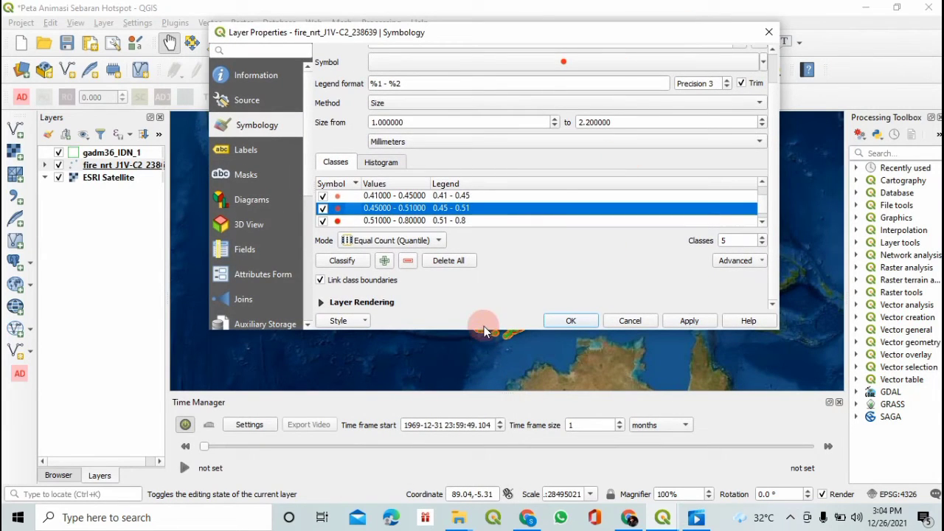
left_click_drag(489, 331, 484, 476)
left_click(454, 232)
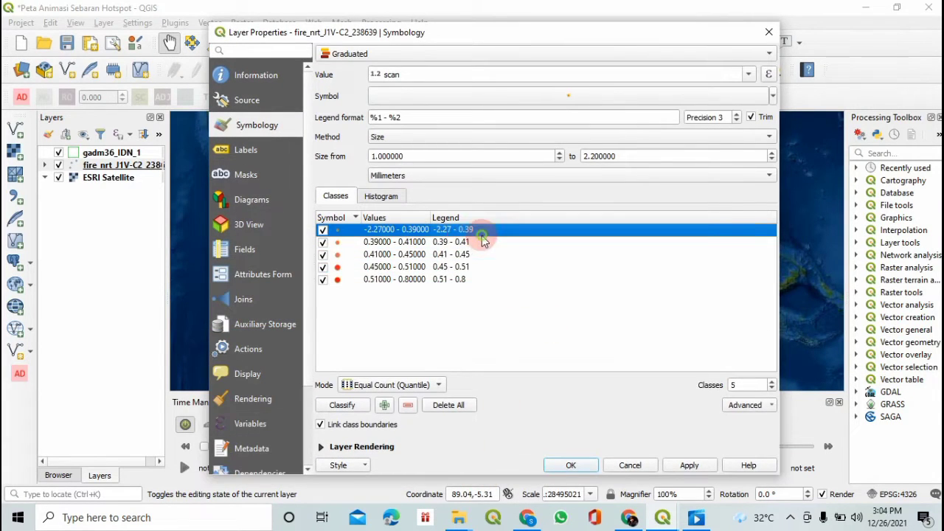
left_click(475, 242)
left_click(476, 255)
left_click(476, 266)
left_click(430, 280)
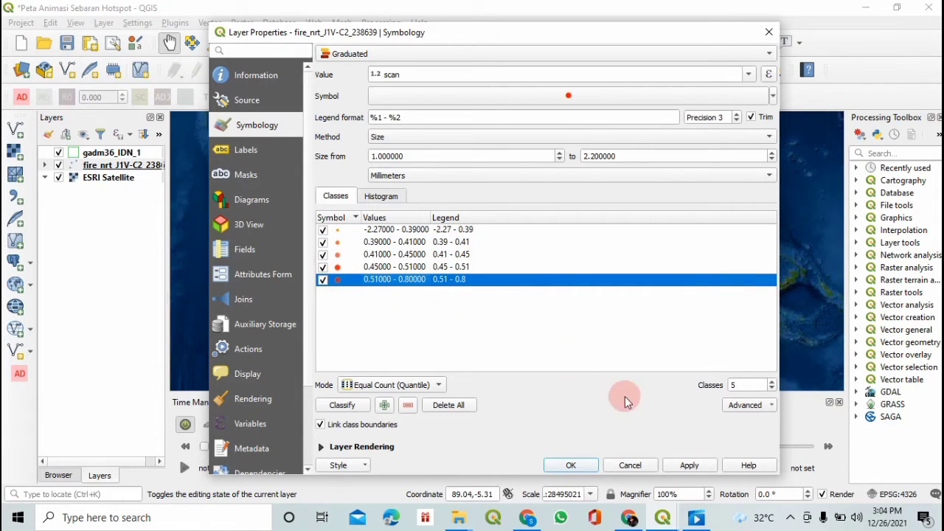
left_click(680, 467)
left_click(572, 464)
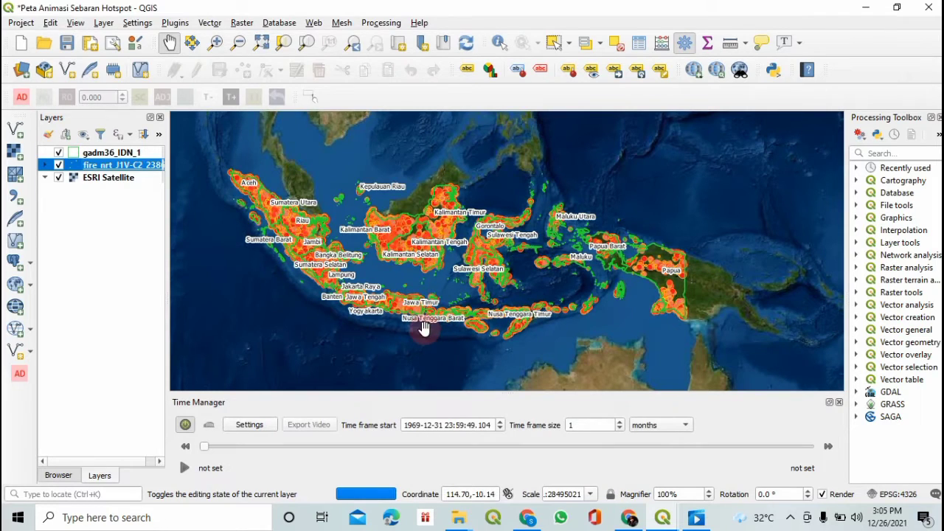
- Add the fire_nrt_J1V-C2_238639 layer to the Time Manager settings with the end time same as the start
left_click_drag(438, 285, 455, 285)
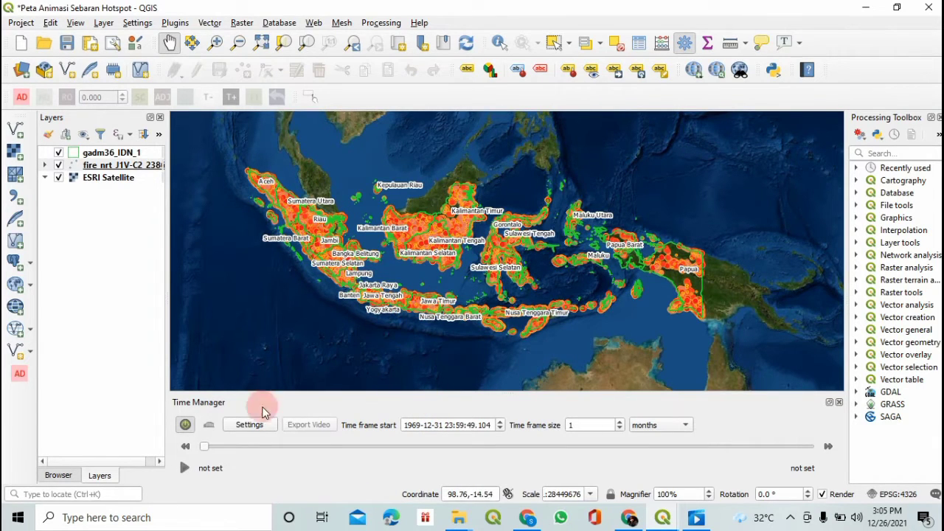
left_click(256, 430)
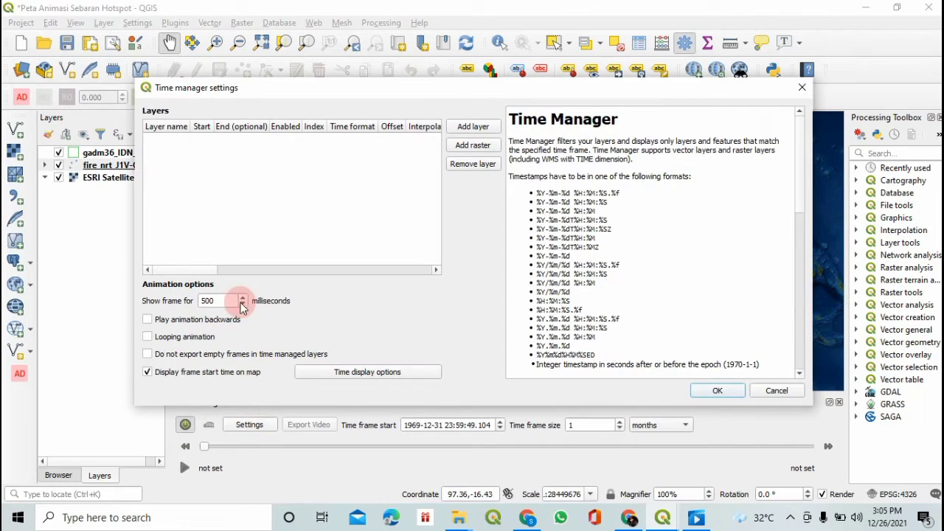
left_click(469, 126)
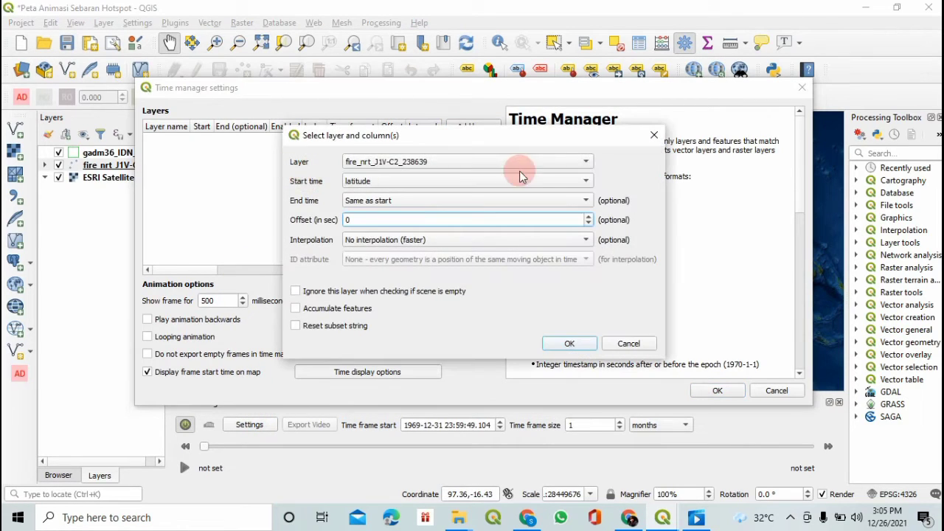
left_click(587, 163)
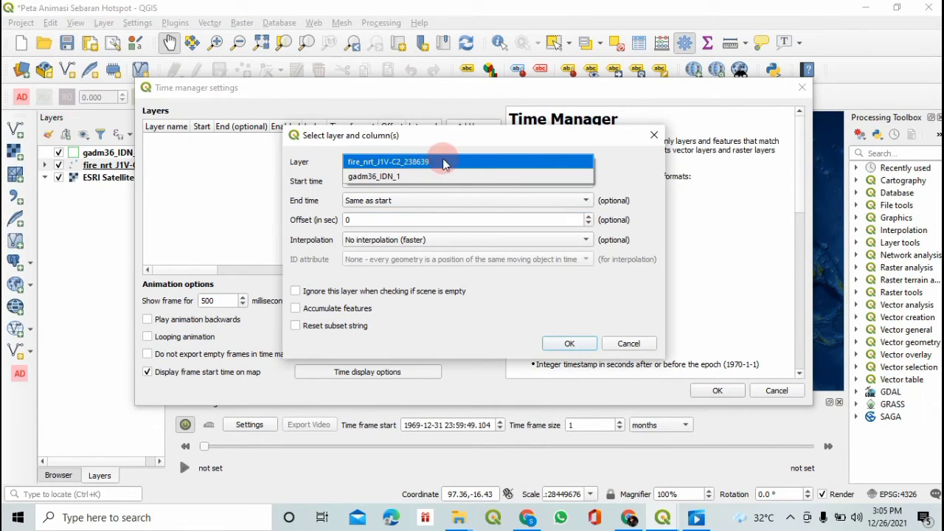
left_click(443, 164)
left_click(385, 202)
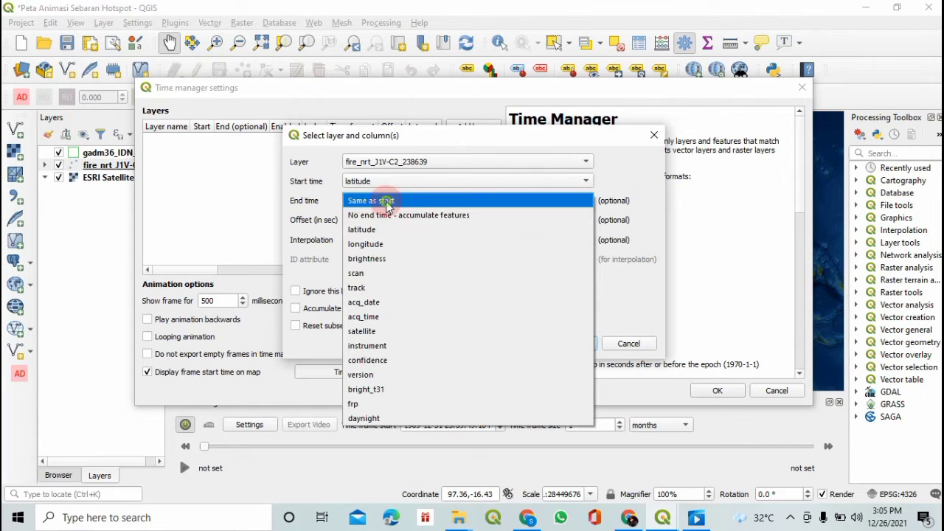
left_click(389, 203)
left_click(562, 343)
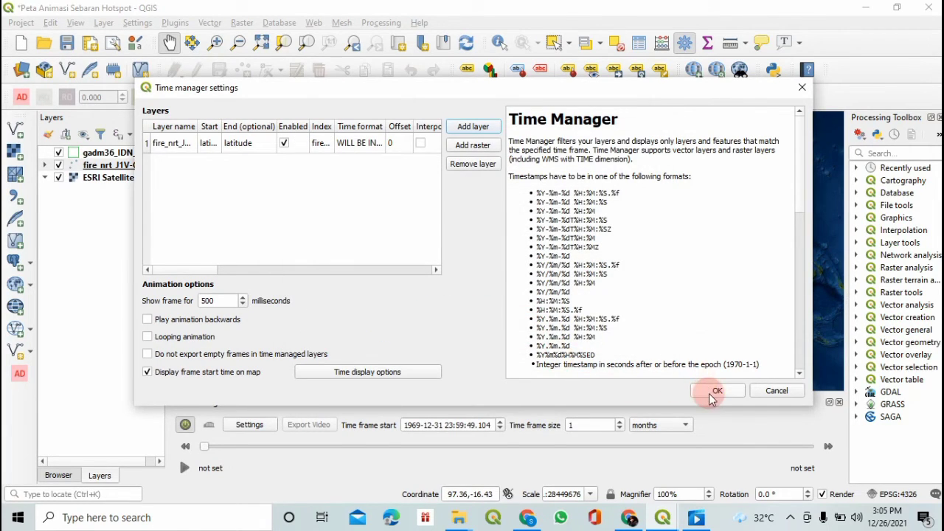
left_click(714, 391)
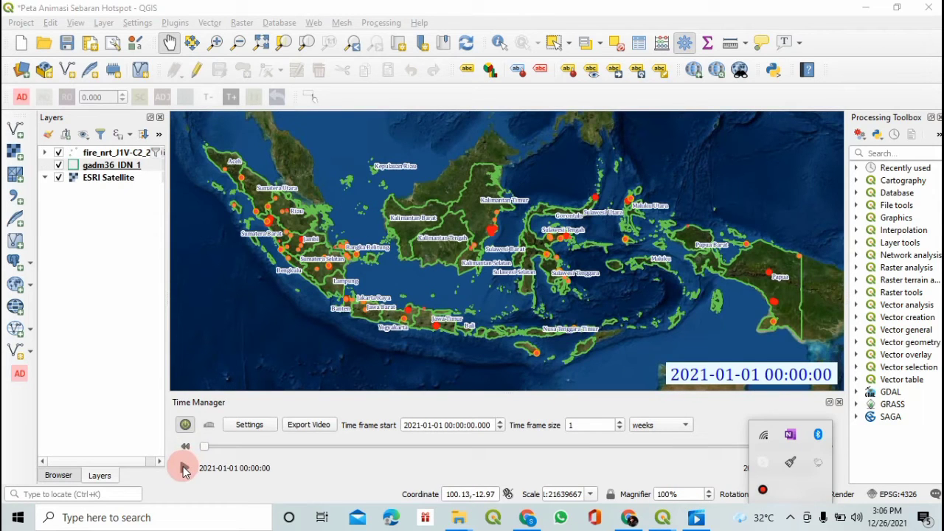
- Preview the hotspot animation with the time frame unit kept at weeks, and stop playback with the timeline at its start
left_click(184, 468)
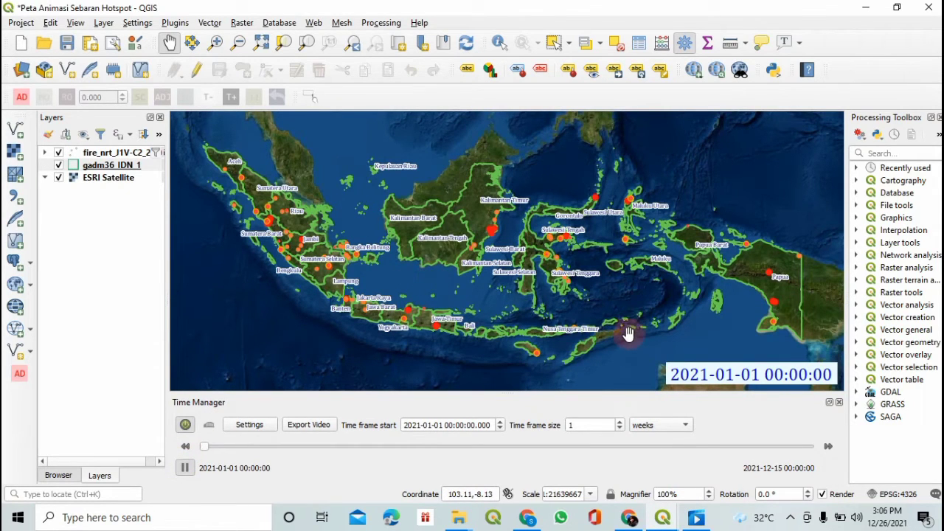
left_click_drag(631, 340, 621, 342)
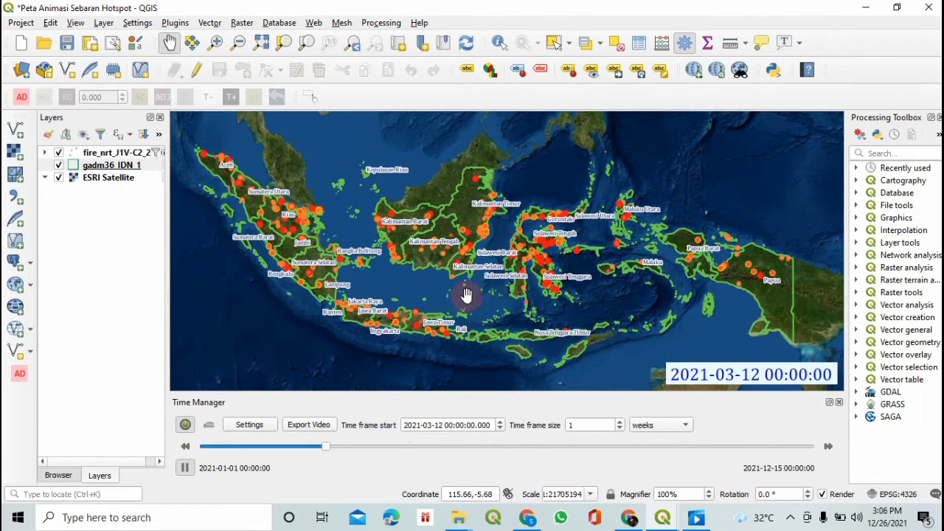
left_click(688, 426)
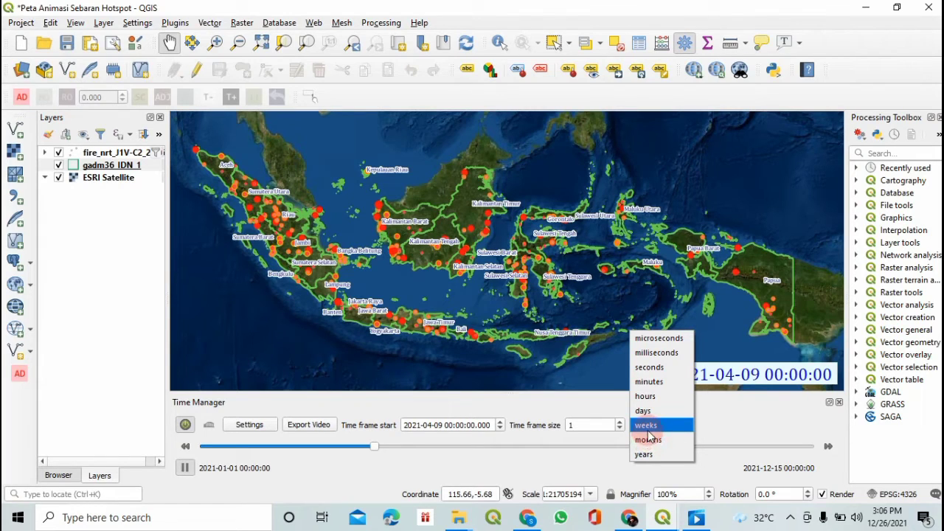
left_click(648, 428)
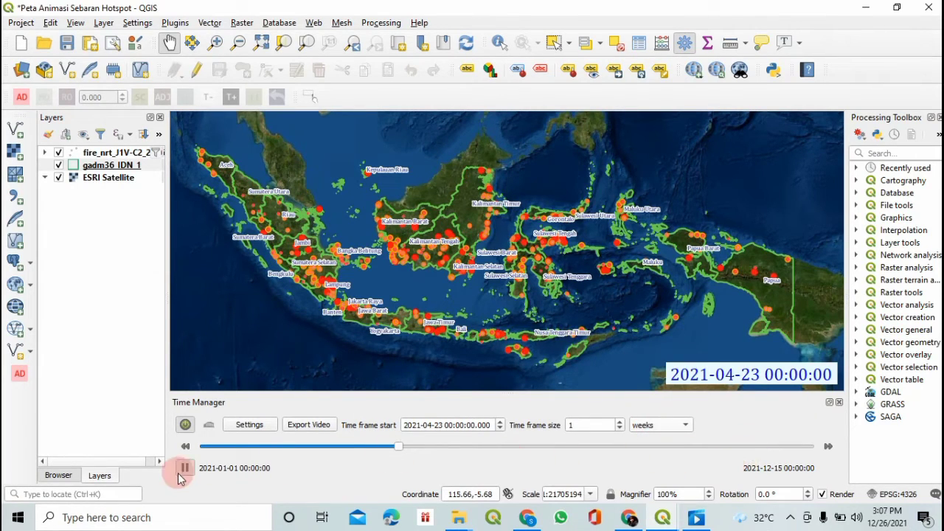
left_click_drag(397, 446, 184, 463)
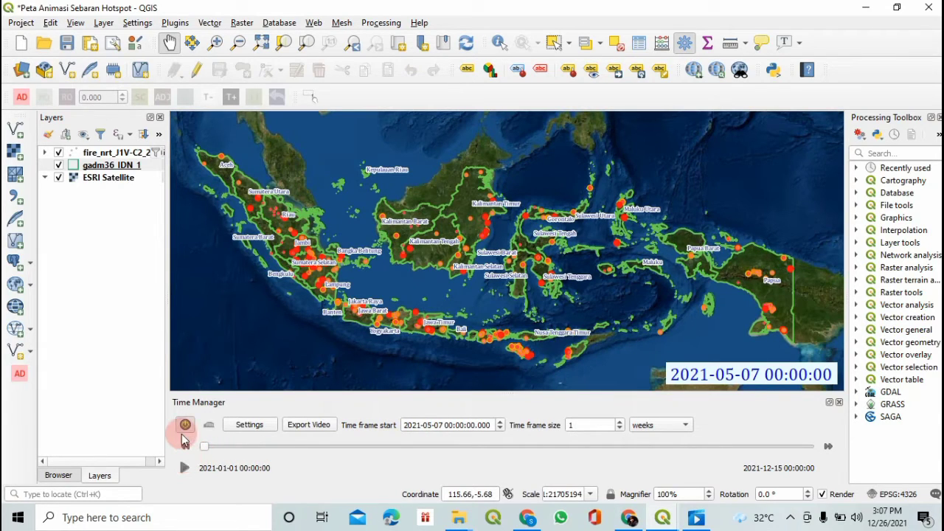
- Start the video export and create a folder named Output 3 in Data Praktikum as its output folder
left_click(318, 427)
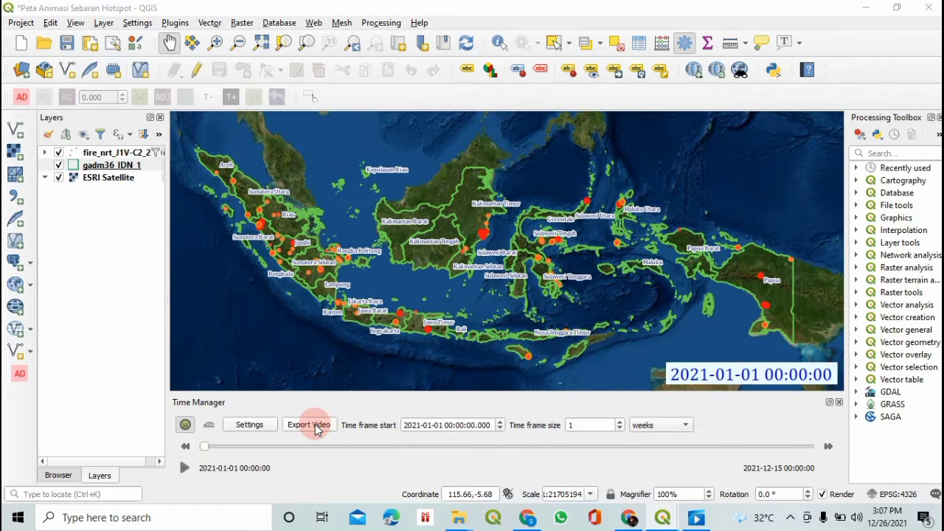
left_click(559, 214)
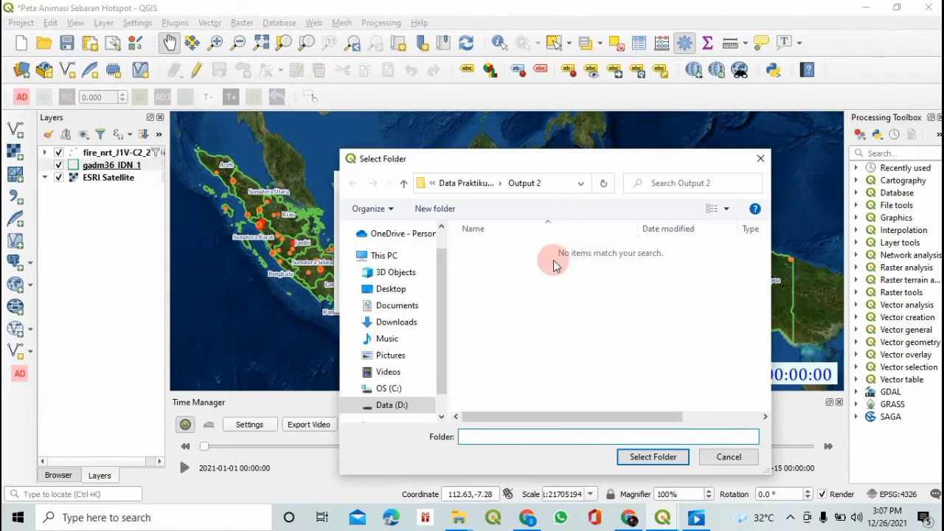
left_click(403, 182)
left_click(435, 209)
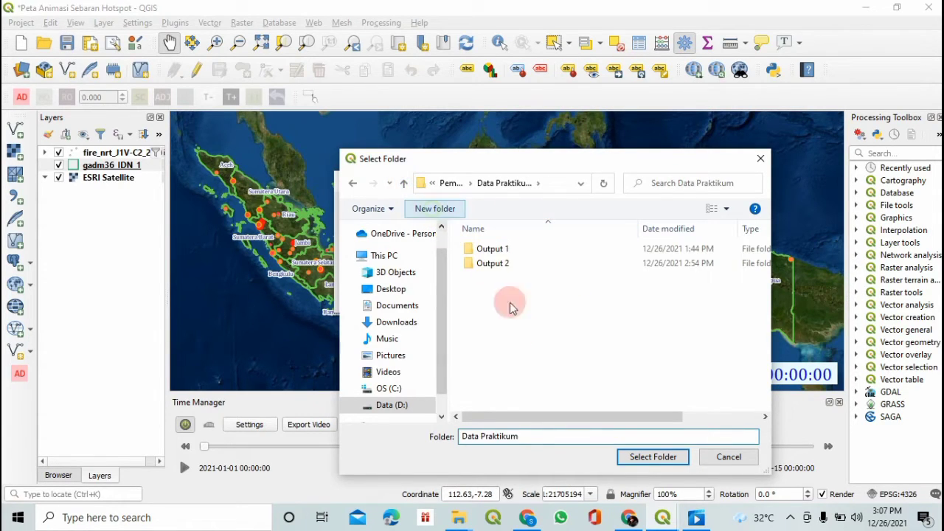
key("BackSpace")
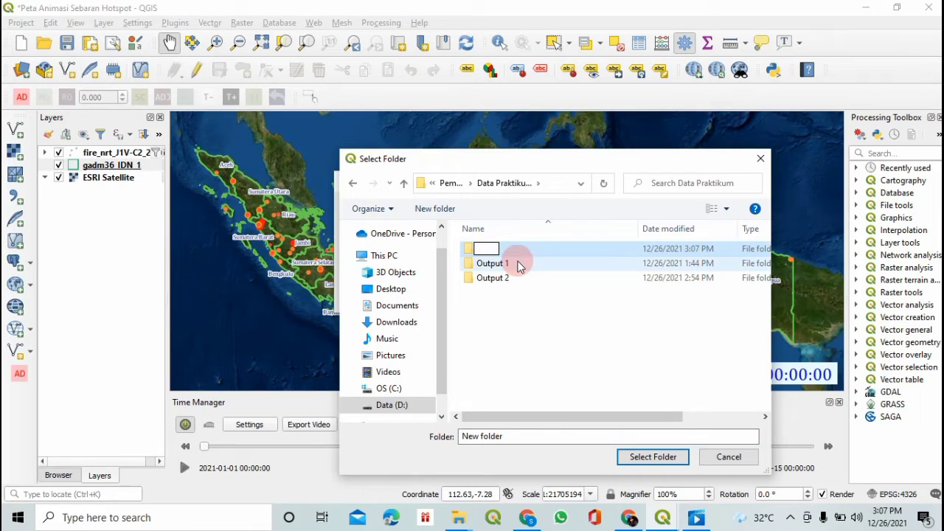
type("Output 3")
left_click(639, 458)
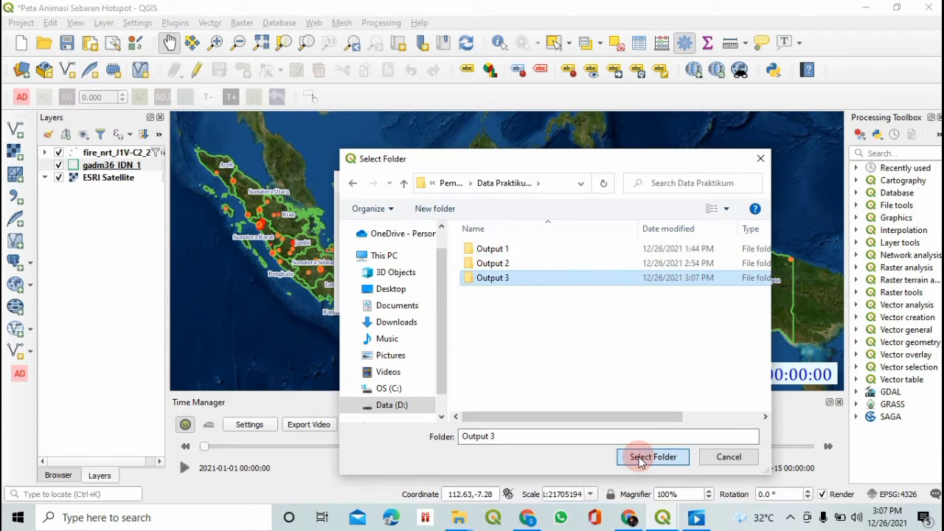
left_click(639, 458)
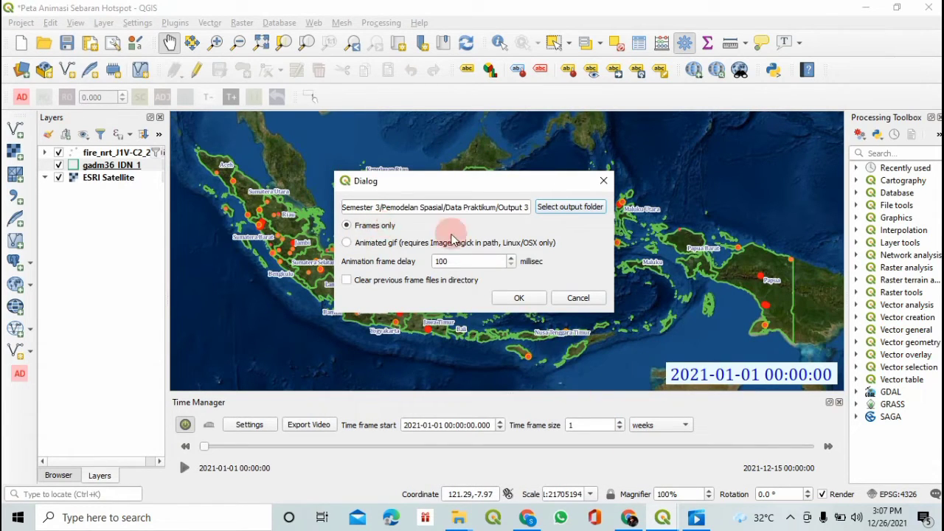
- Export the weekly hotspot animation as frames only to the Output 3 folder
left_click(516, 298)
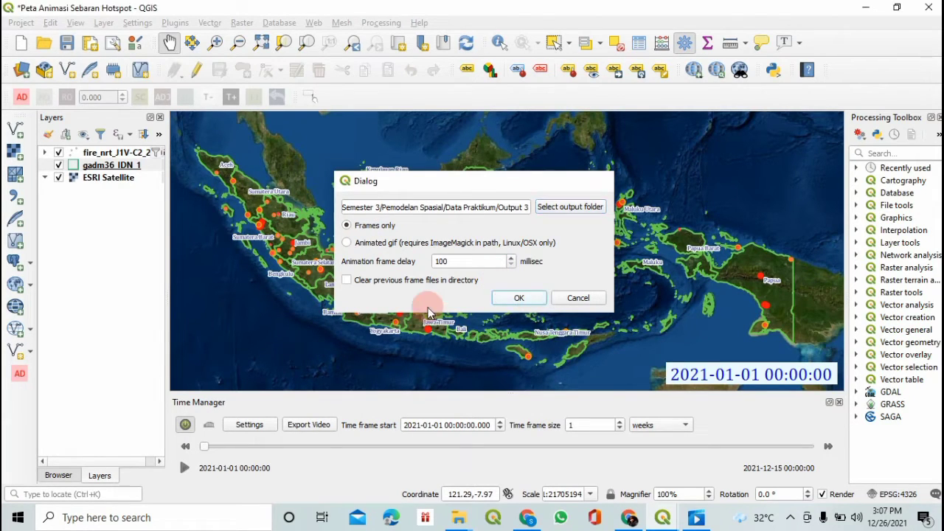
left_click(187, 466)
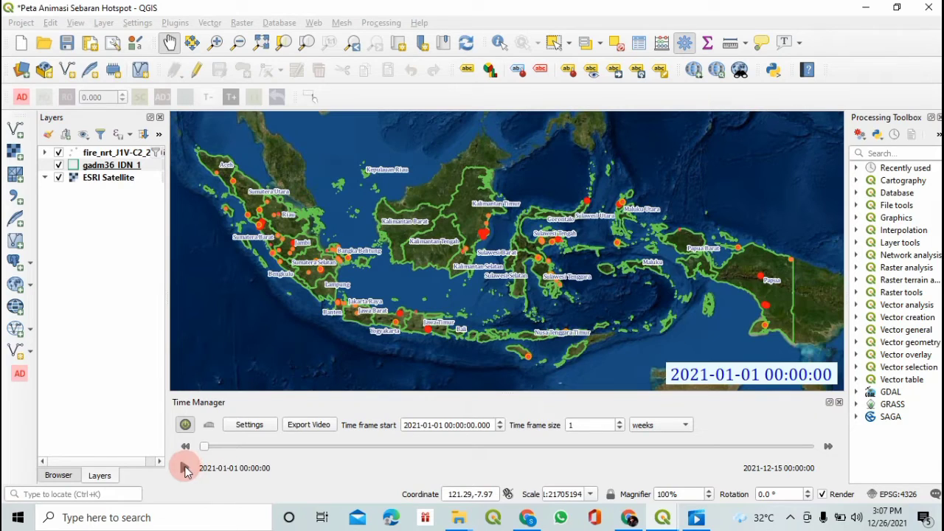
left_click(609, 290)
left_click(611, 286)
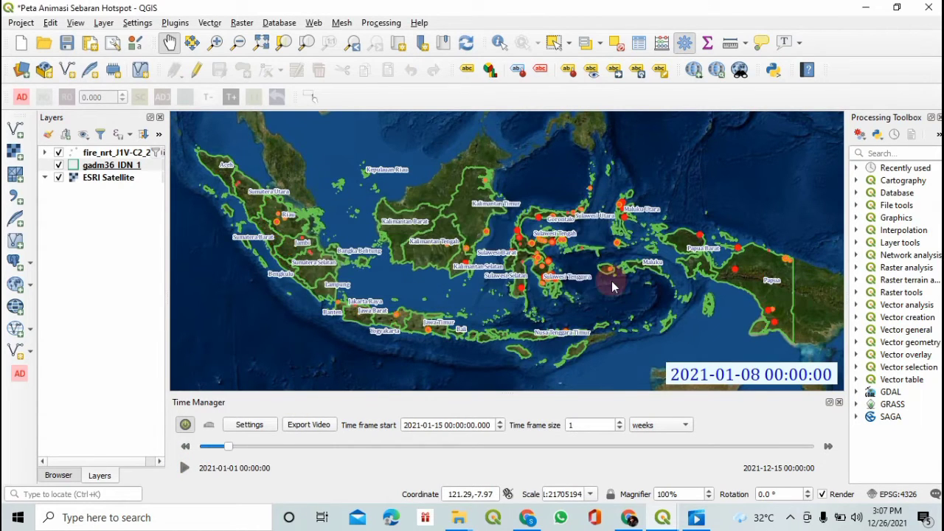
left_click(184, 468)
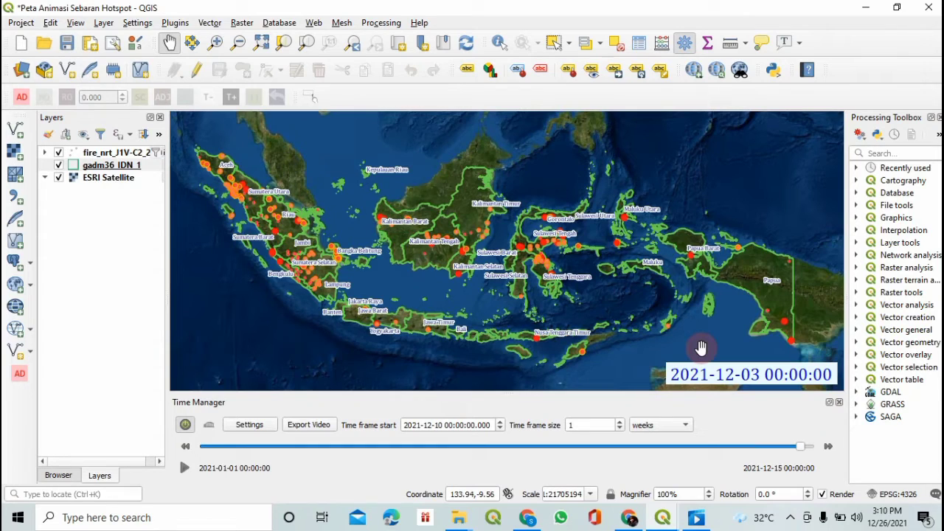
left_click(511, 273)
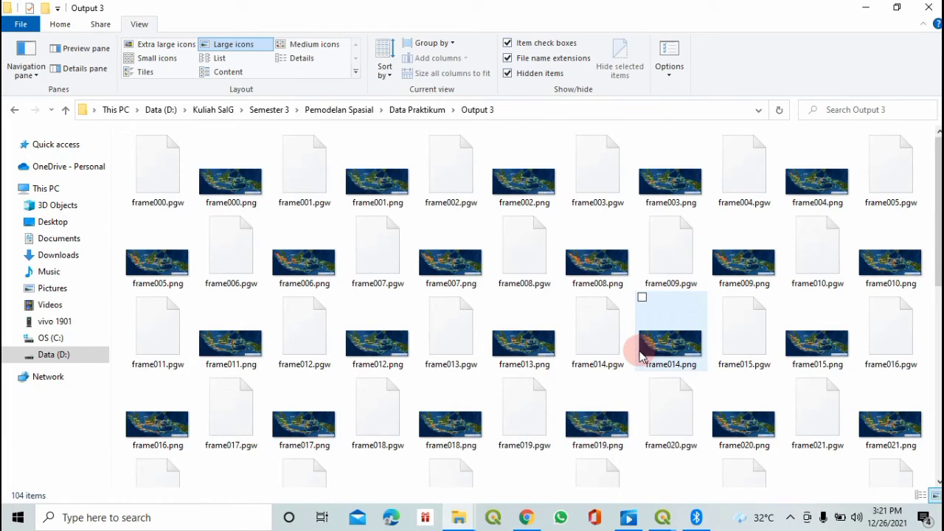
- Switch to Chrome and open the GIF Maker on ezgif.com
mouse_move(640, 356)
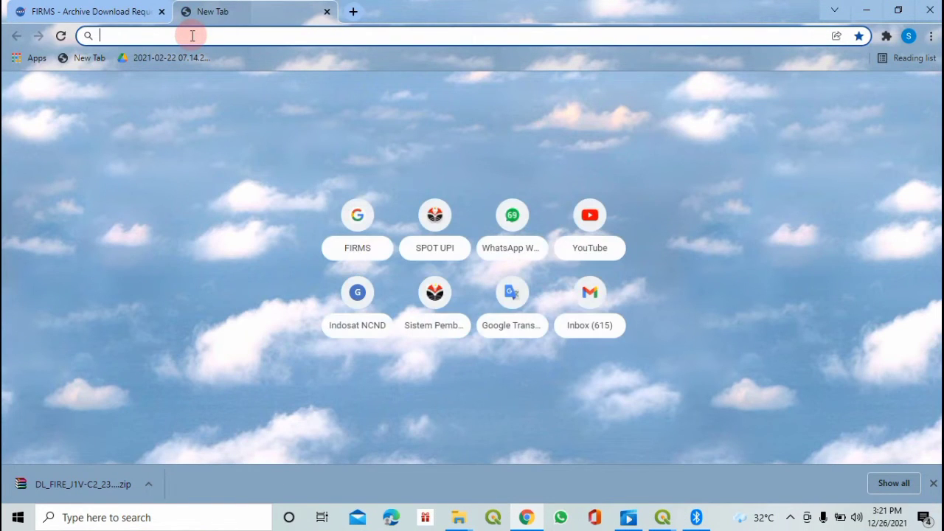
type("ez")
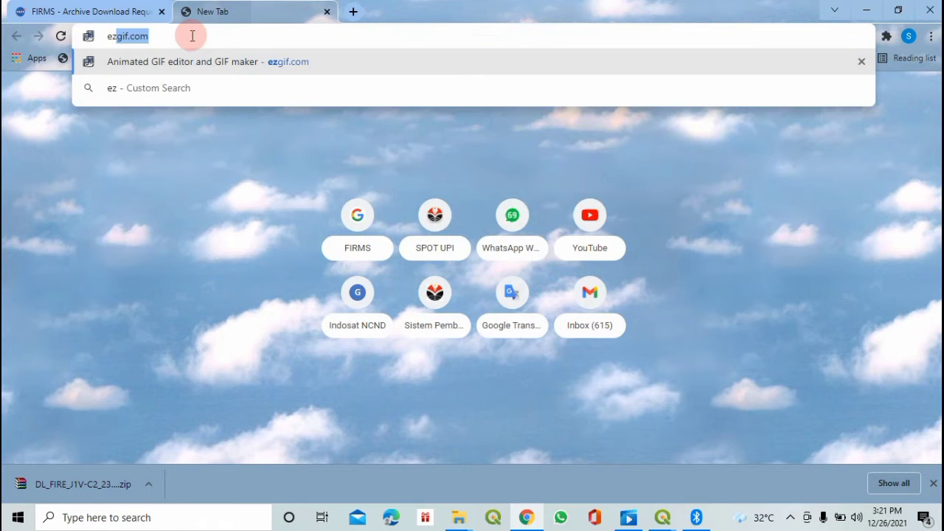
type("g")
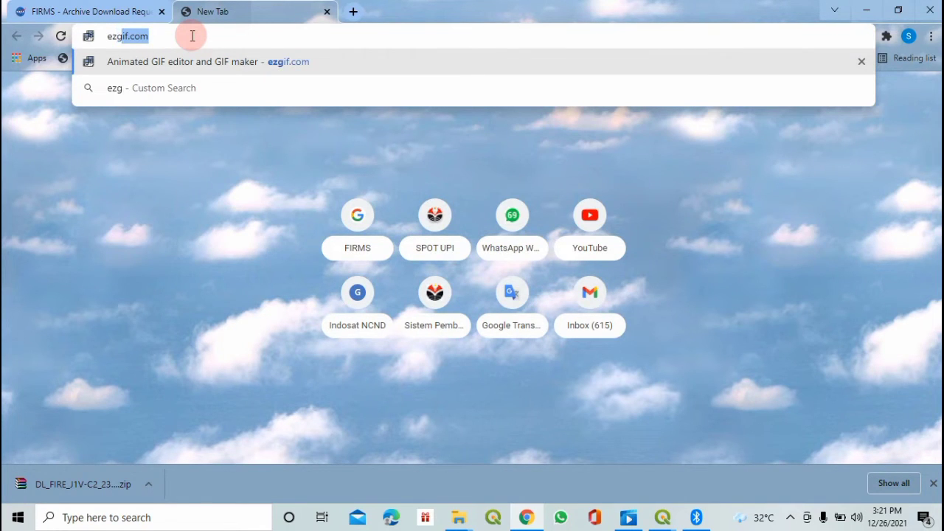
type("if.com")
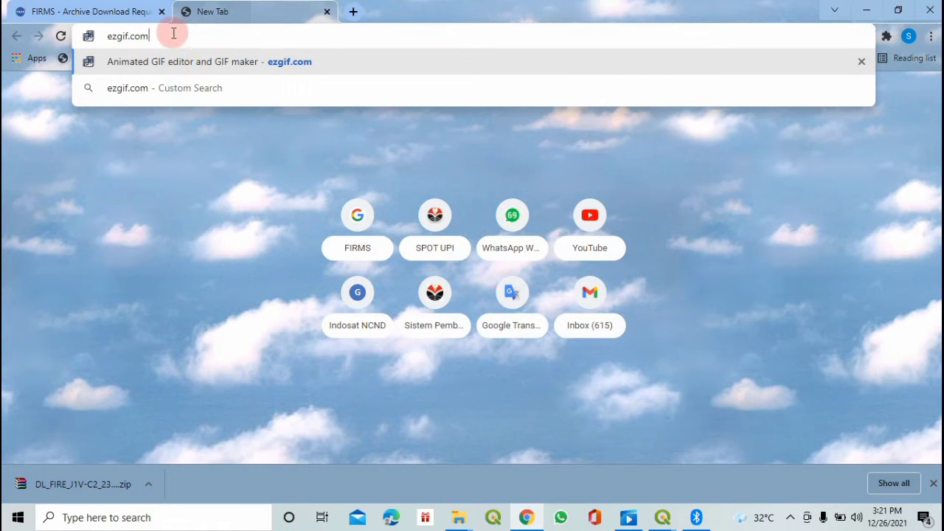
key("Return")
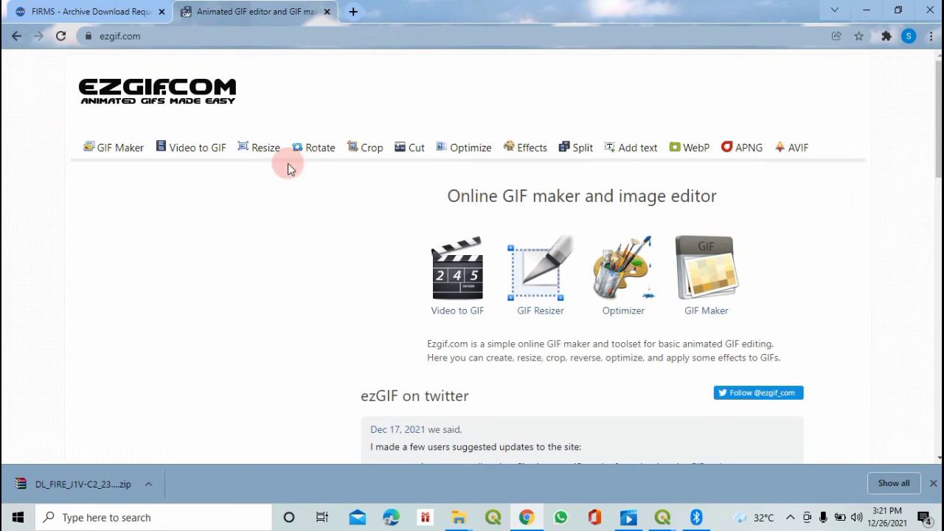
left_click(118, 154)
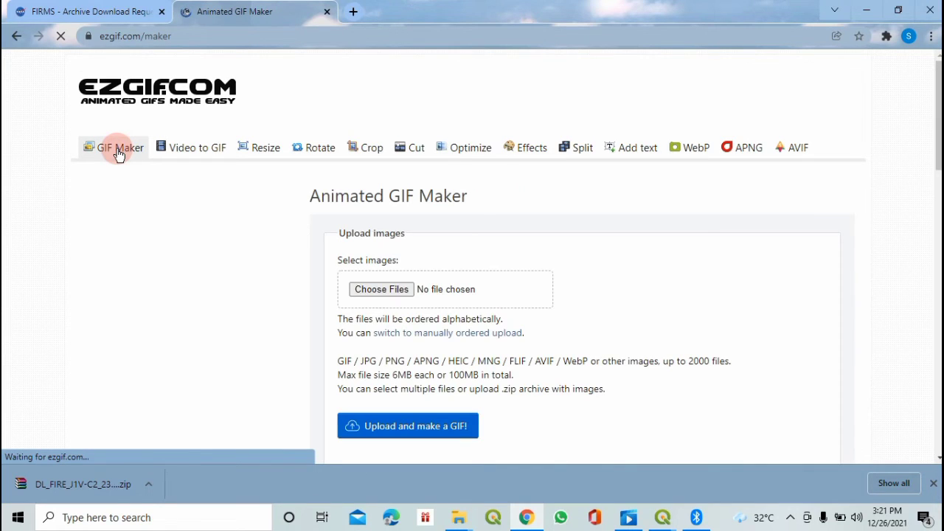
- Choose files for the animated GIF, browse to Data Praktikum > Output 3, and show its files as a list
scroll(596, 265, "down", 1)
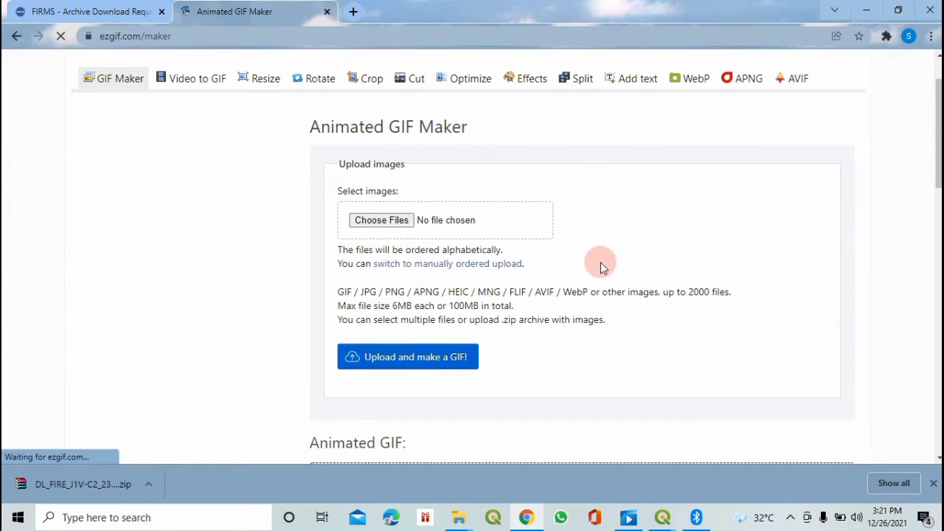
left_click(387, 223)
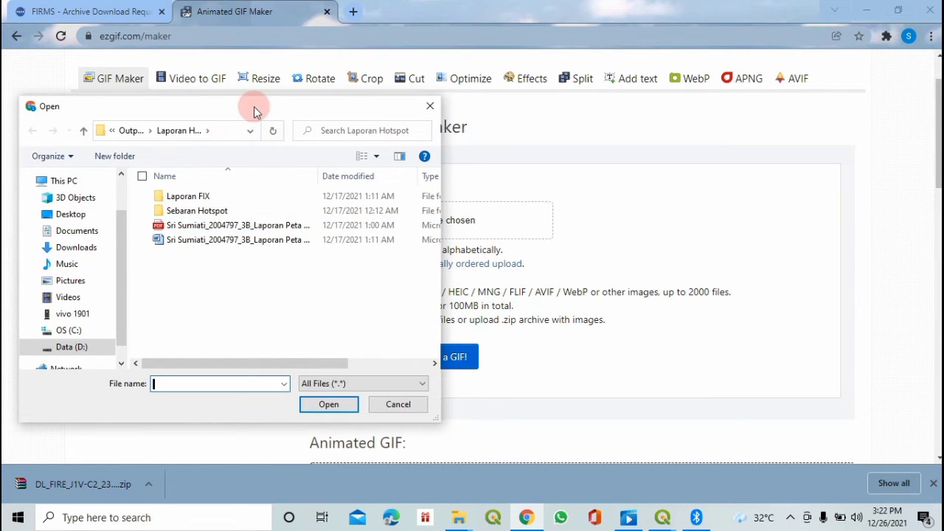
left_click(85, 131)
left_click(82, 131)
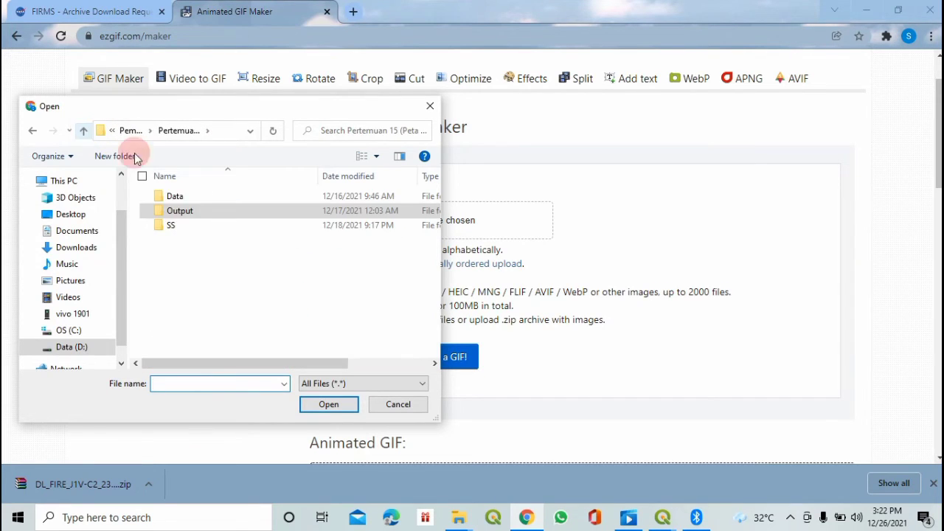
left_click(83, 130)
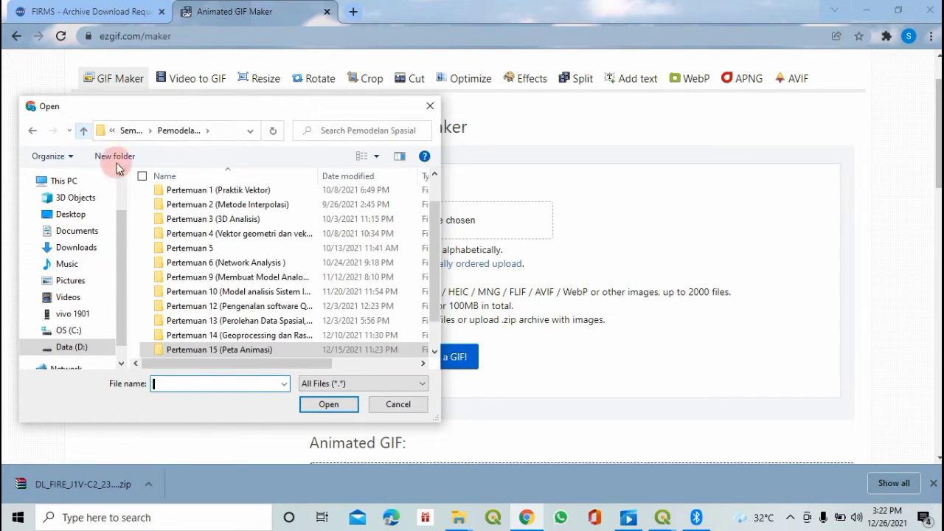
scroll(192, 222, "up", 1)
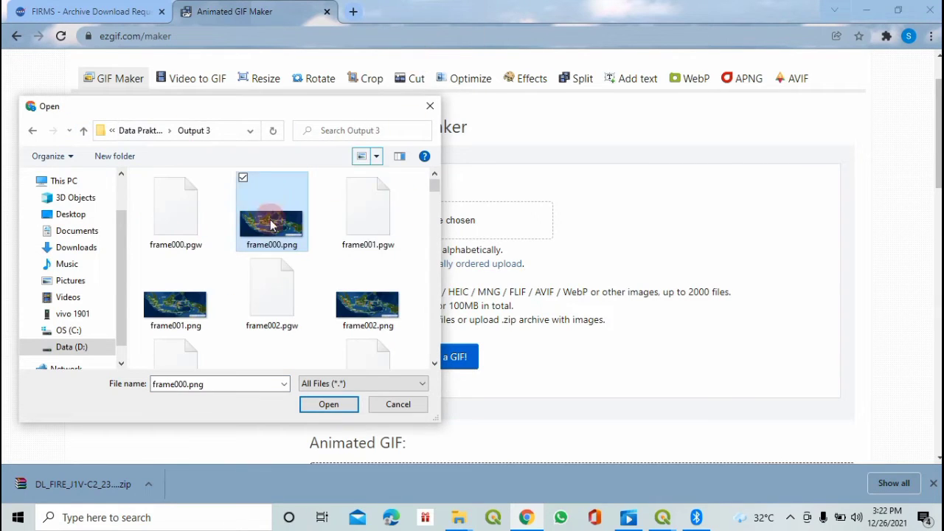
left_click(377, 157)
left_click(407, 221)
- Select all PNG frames from frame000.png to frame051.png, leaving out the .pgw files, and add them to the image selection
left_click(186, 222, "ctrl")
left_click(186, 250, "ctrl")
left_click(186, 281, "ctrl")
left_click(186, 309, "ctrl")
left_click(186, 338, "ctrl")
left_click(276, 193, "ctrl")
left_click(351, 195, "ctrl")
left_click(354, 222, "ctrl")
left_click(355, 251, "ctrl")
left_click(354, 280, "ctrl")
left_click(354, 309, "ctrl")
left_click(354, 337, "ctrl")
left_click_drag(171, 363, 261, 363)
left_click(178, 194, "ctrl")
left_click_drag(135, 362, 220, 362)
left_click(346, 194, "ctrl")
left_click(346, 222, "ctrl")
left_click(345, 251, "ctrl")
left_click(343, 280, "ctrl")
left_click(347, 309, "ctrl")
left_click(350, 338, "ctrl")
left_click(424, 194, "ctrl")
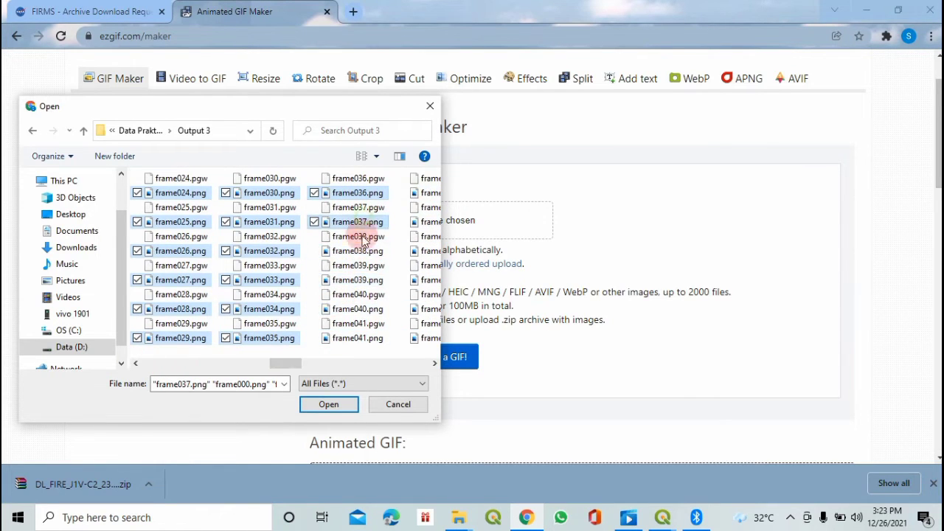
left_click(362, 222, "ctrl")
left_click(357, 250, "ctrl")
left_click(354, 281, "ctrl")
left_click(349, 309, "ctrl")
left_click(347, 337, "ctrl")
left_click(425, 193, "ctrl")
left_click(358, 222, "ctrl")
left_click(322, 409)
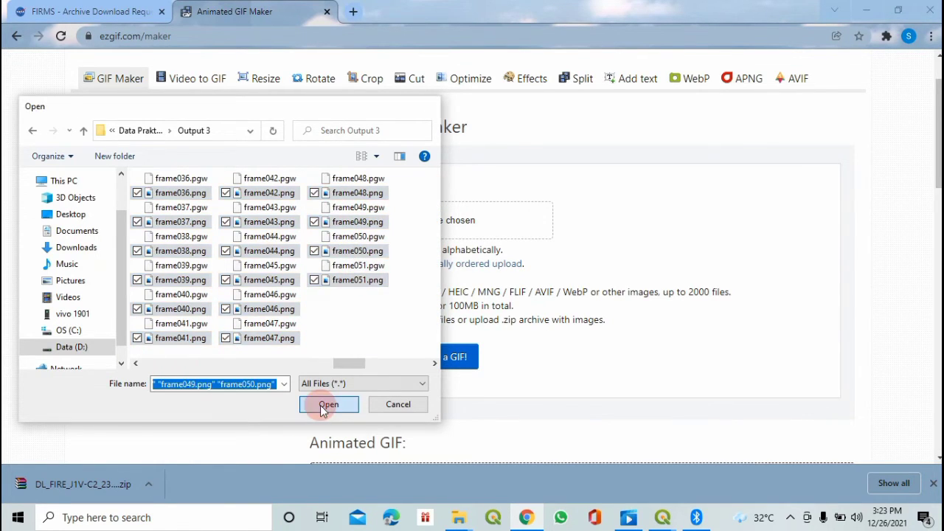
- Upload the selected frames to the GIF maker and generate the animated GIF from them
mouse_move(427, 222)
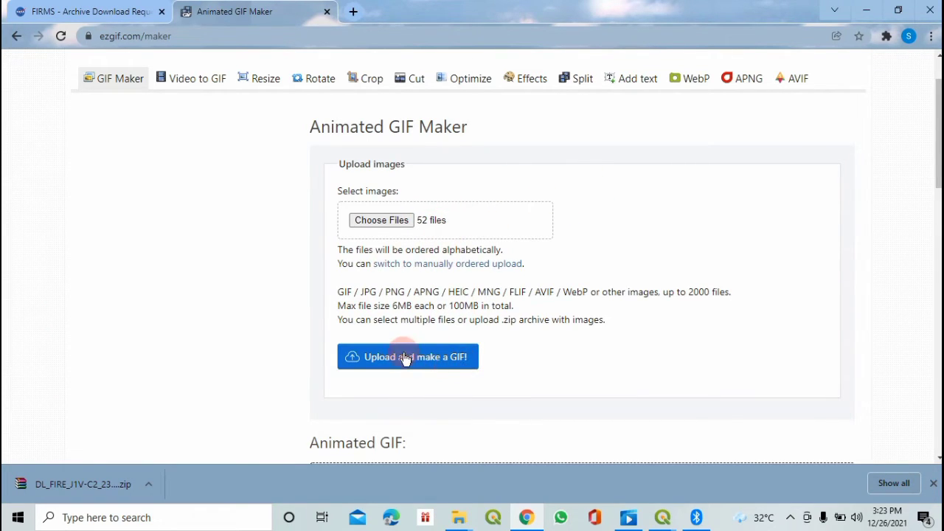
left_click(448, 366)
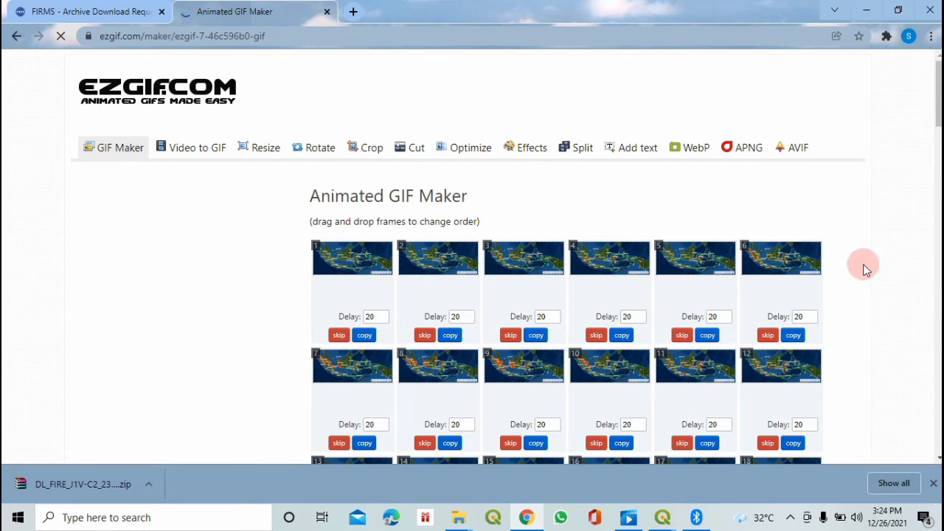
scroll(865, 270, "down", 2)
scroll(861, 278, "down", 6)
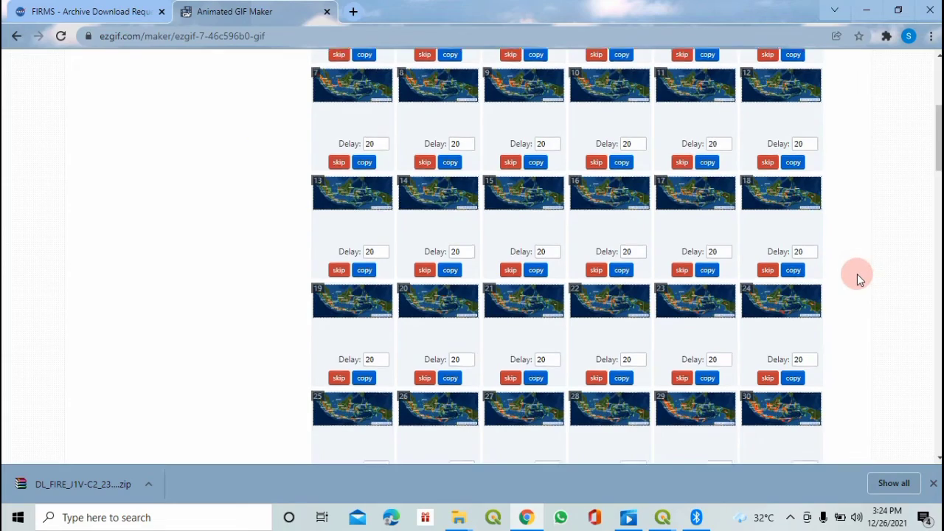
scroll(858, 279, "down", 10)
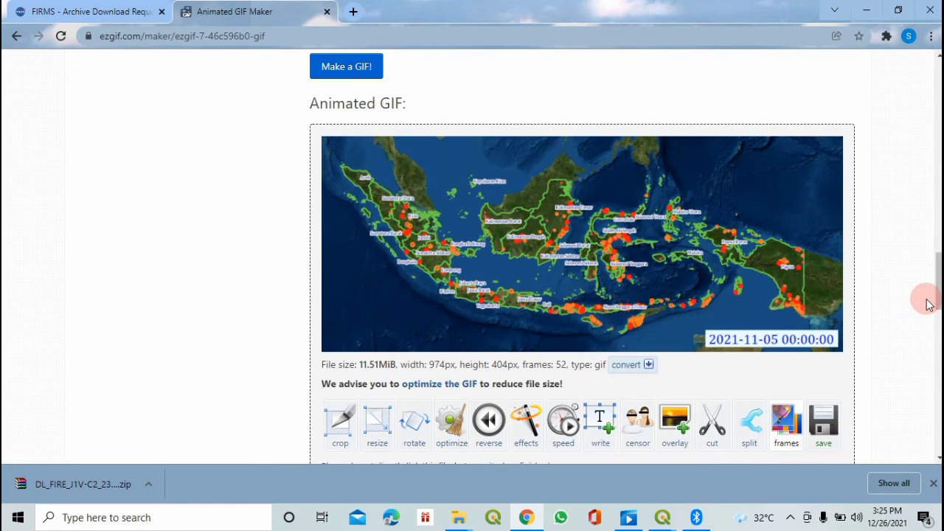
- Check the animated preview and make the GIF from the frames again
mouse_move(939, 279)
left_mouse_down()
mouse_move(939, 253)
mouse_move(937, 297)
left_mouse_up()
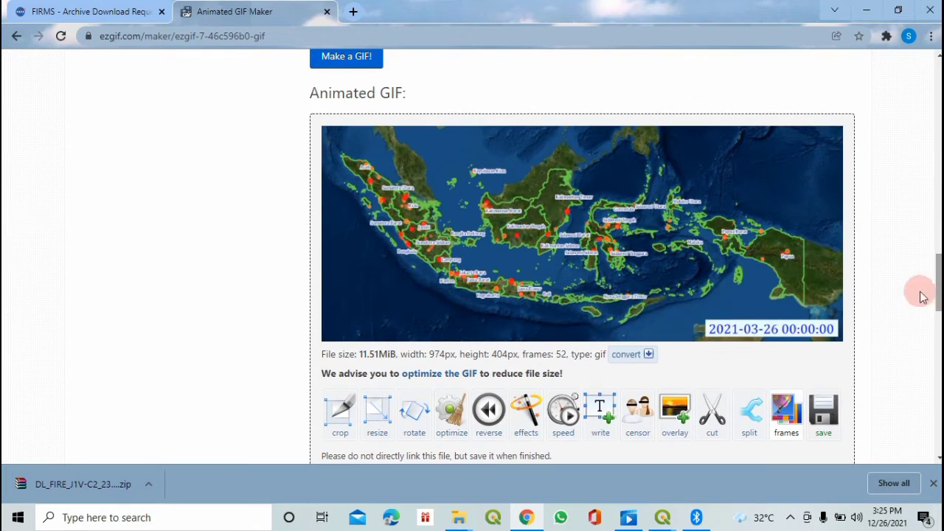
scroll(582, 258, "up", 3)
left_click(348, 258)
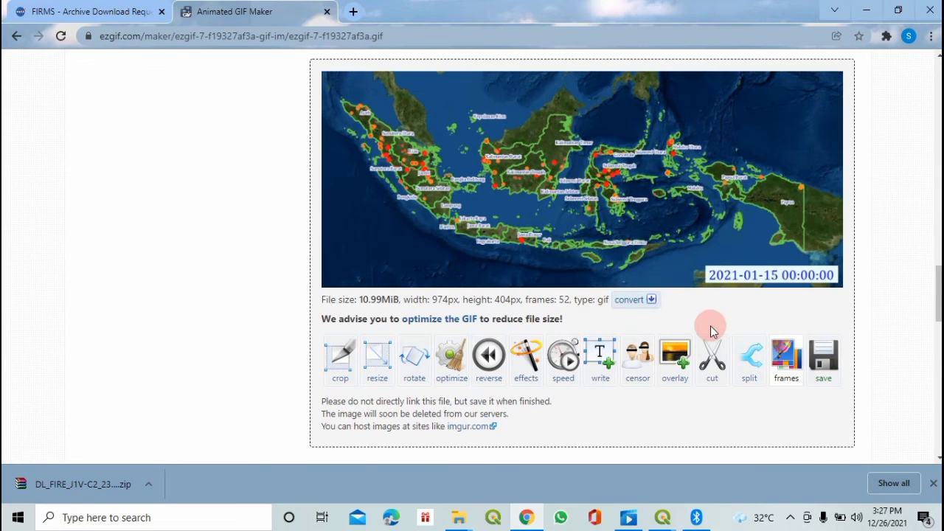
- Open the GIF in the speed tool and continue to the tool for adding text annotations
scroll(711, 330, "up", 1)
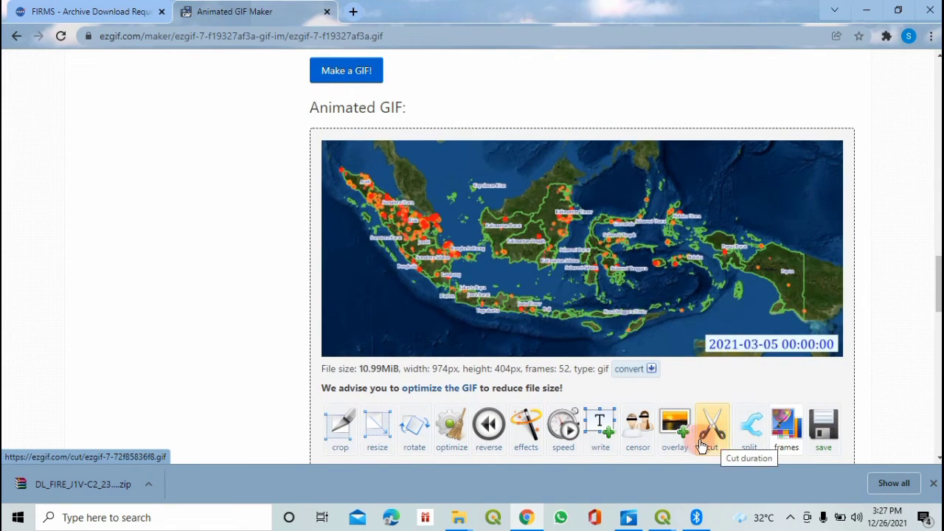
left_click(564, 426)
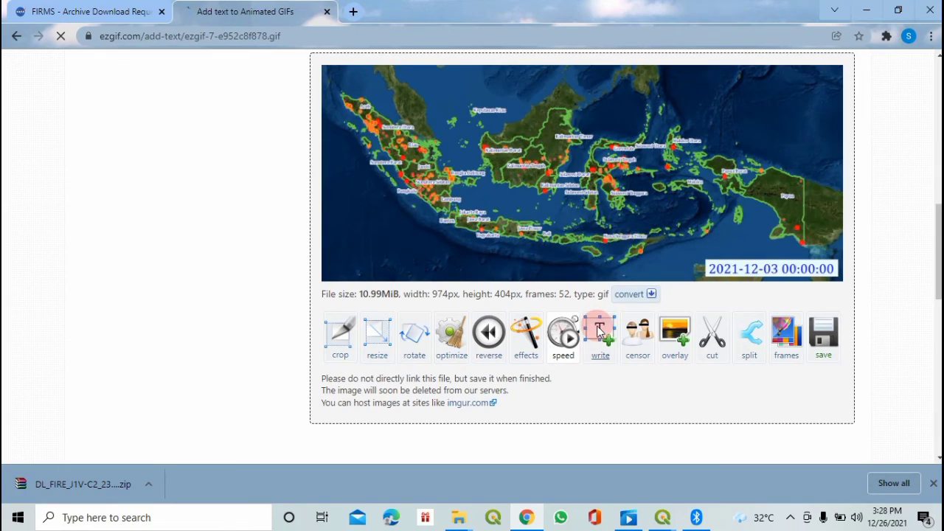
scroll(826, 311, "down", 2)
scroll(827, 310, "down", 10)
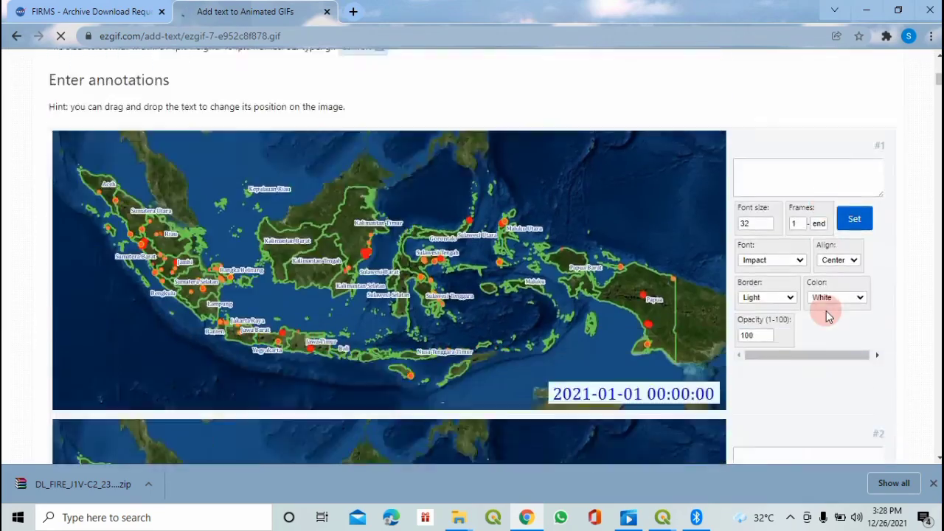
- Annotate frame 1 with "PETA PERSEBARAN TITIK PANAS (HOTSPOT) DI INDONESIA" and "Date : 1 Januari 2021 - 15 Desember 2021"
scroll(826, 311, "up", 11)
scroll(826, 310, "down", 7)
left_click(750, 213)
type("P")
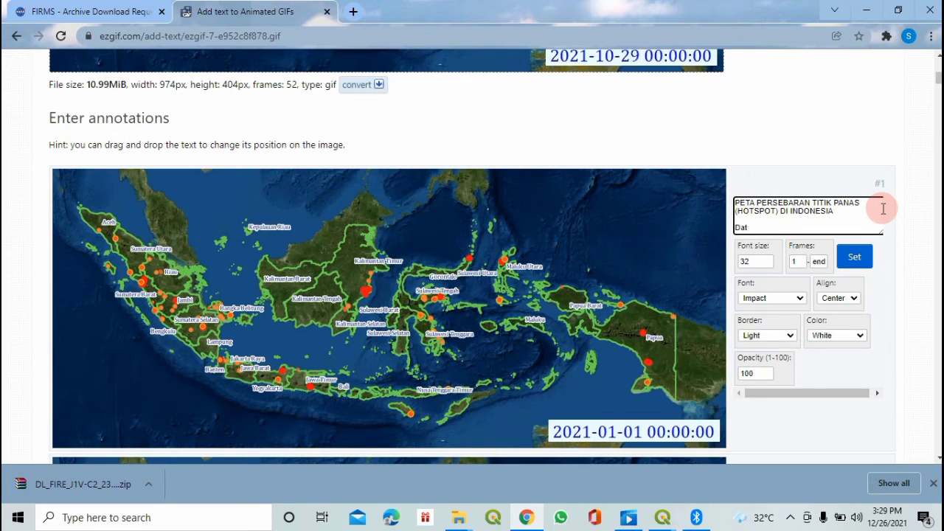
left_click(769, 228)
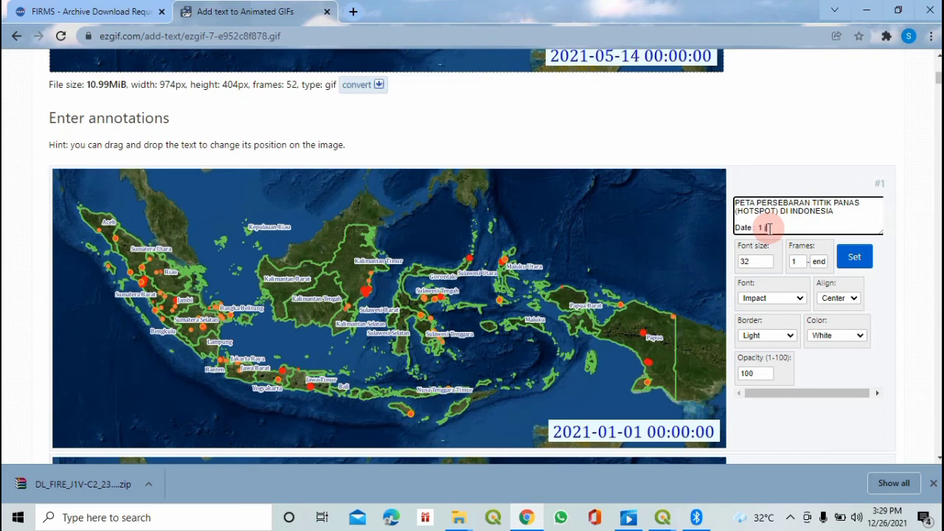
- Set the title annotation to Impact-Italic with Right alignment, remove the blank line above the date, and apply it
left_click(780, 297)
scroll(834, 369, "down", 3)
scroll(834, 369, "up", 3)
left_click(834, 320)
left_click(837, 297)
left_click(837, 324)
left_click(736, 230)
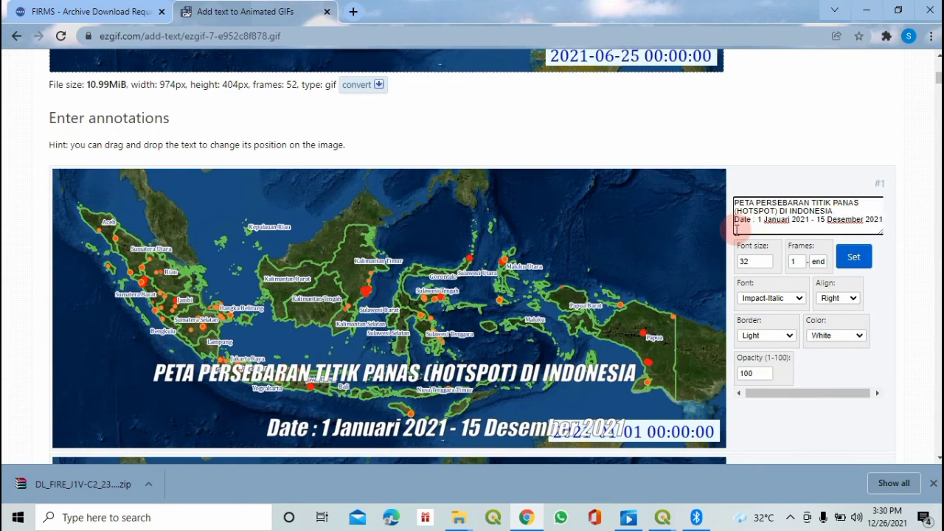
left_click(854, 259)
- Align the title annotation to Center, set its font size to 26, and apply it to the frame
left_click(837, 297)
left_click(833, 309)
left_click(757, 261)
type("26")
left_click(853, 258)
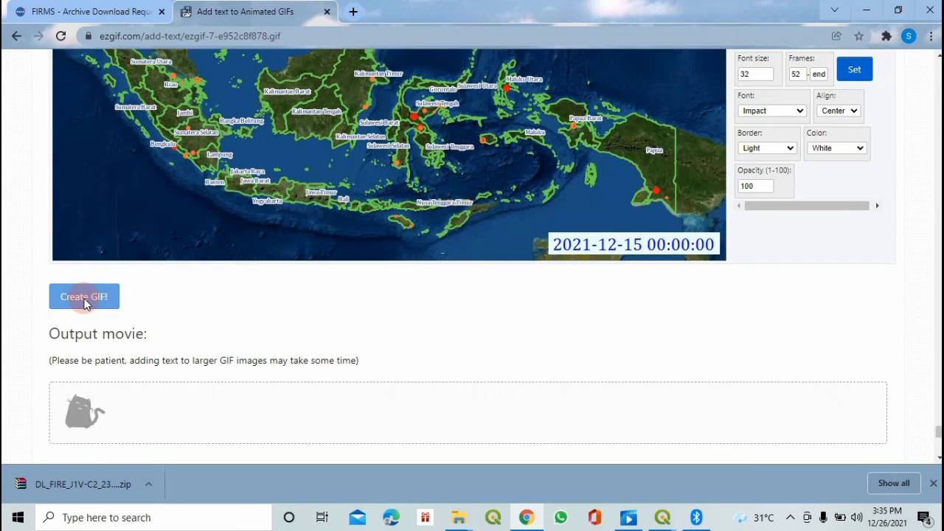
- Create the GIF with the added annotations and review the output movie
left_click(85, 296)
scroll(472, 295, "down", 4)
scroll(516, 337, "up", 1)
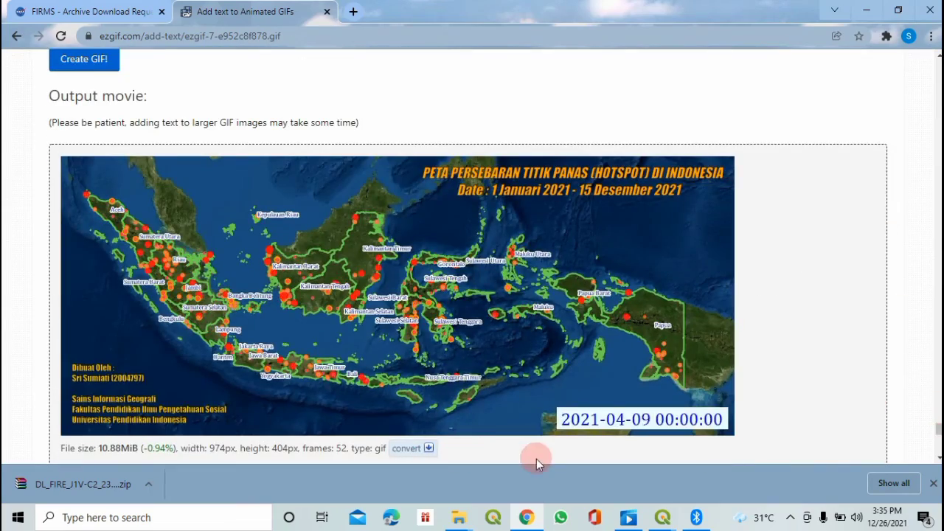
- Save the annotated output GIF to the computer
scroll(516, 443, "down", 1)
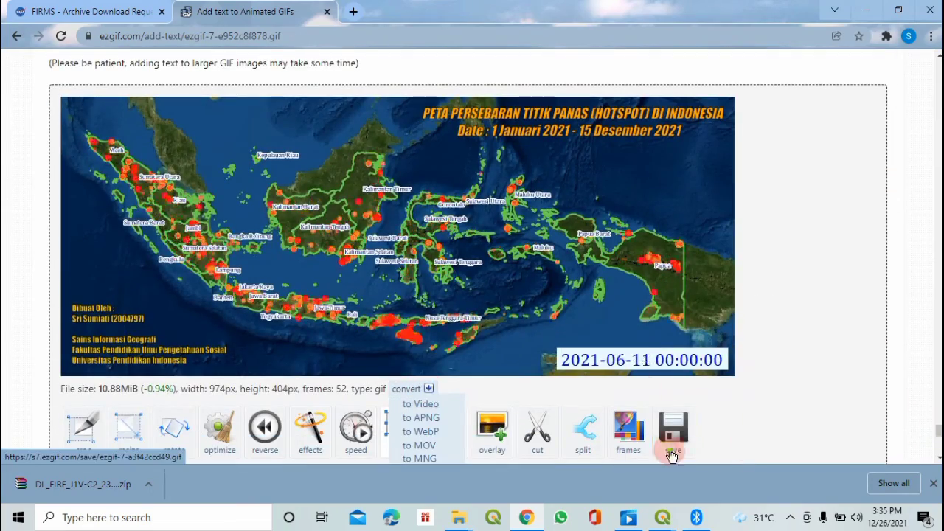
scroll(928, 413, "down", 1)
left_click(673, 409)
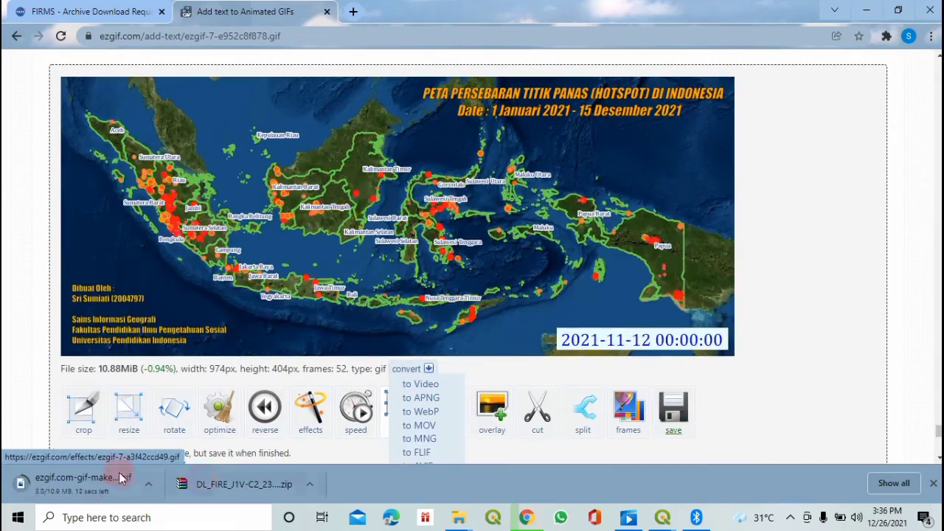
- Open the downloaded GIF in Photos and view the hotspot animation enlarged
left_click(53, 486)
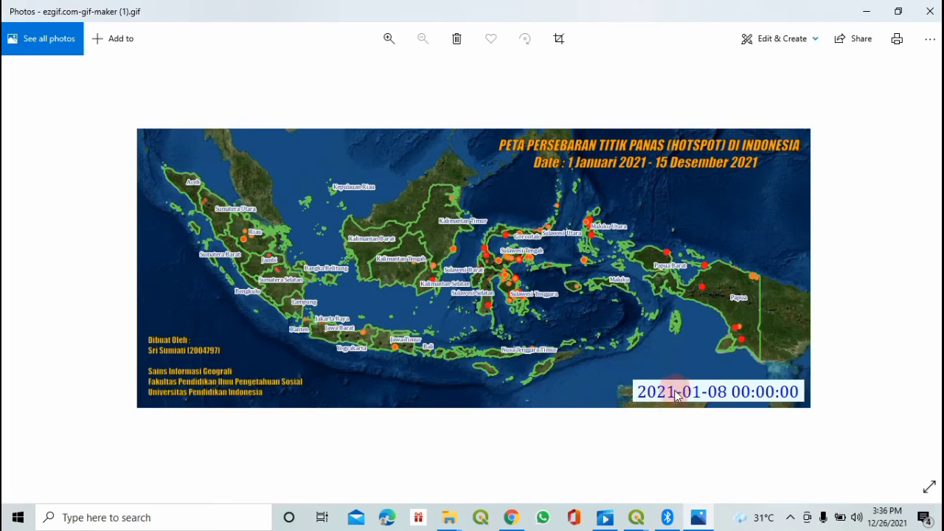
left_click(388, 39)
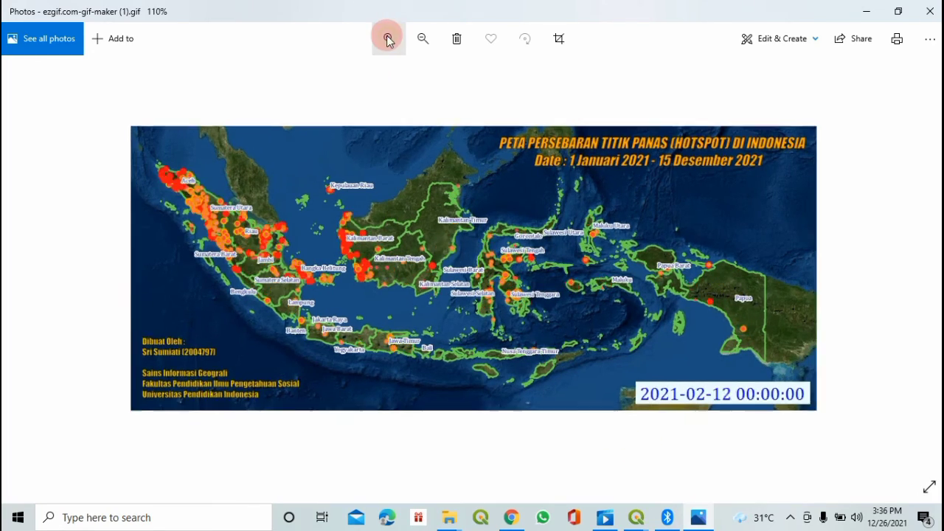
left_click(388, 38)
left_click(388, 39)
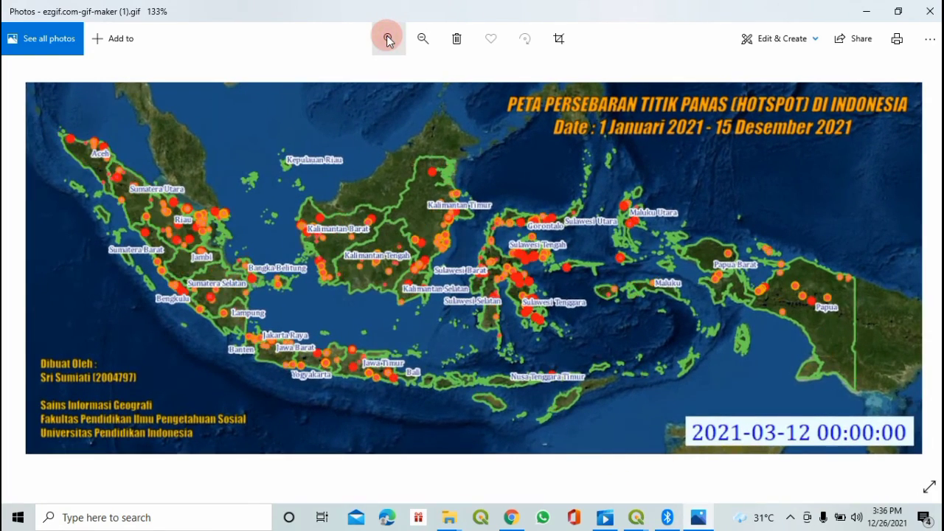